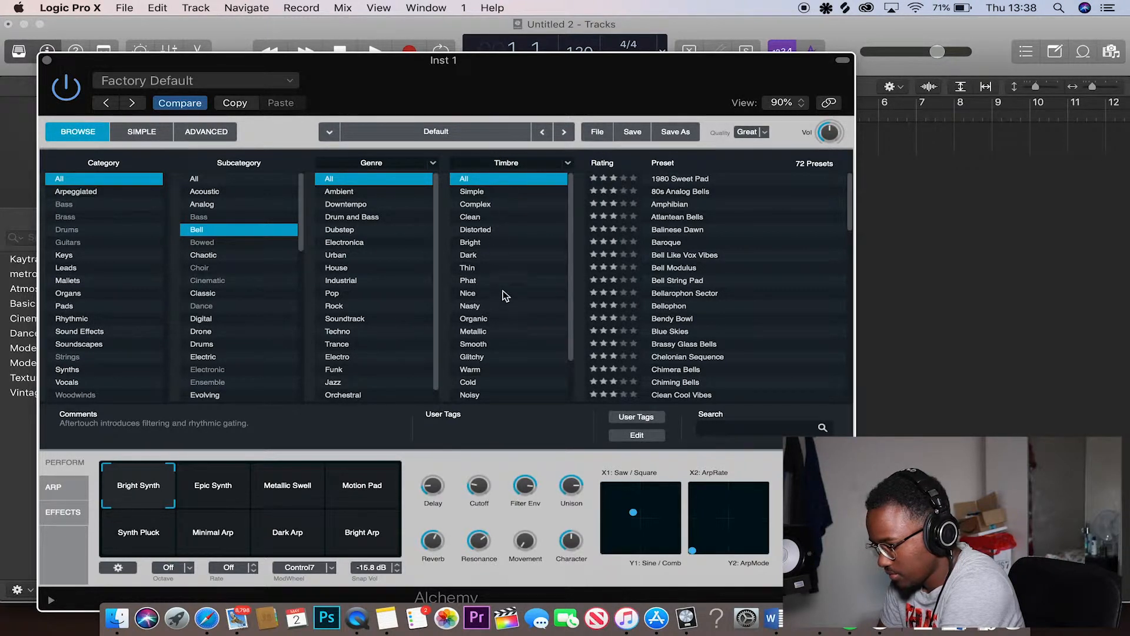
Filter the Bell presets by the Smooth timbre and audition each one from Bell String Pad through Warm Bell Pad.
{"action": "scroll", "coordinate": [490, 325], "scroll_direction": "down", "scroll_amount": 1}
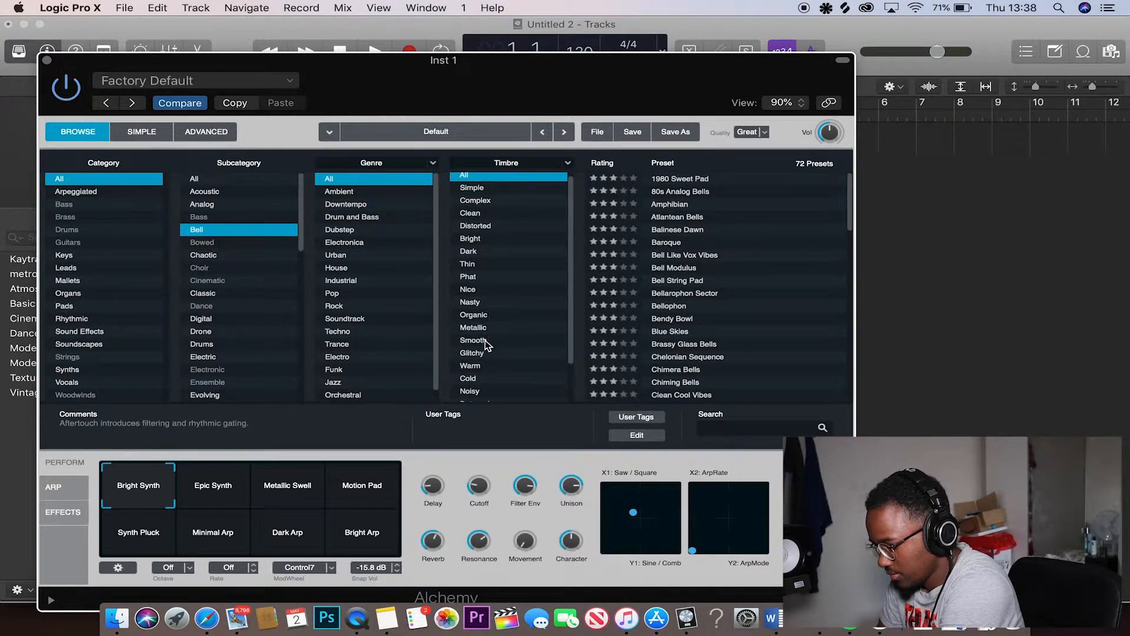
{"action": "left_click", "coordinate": [474, 340]}
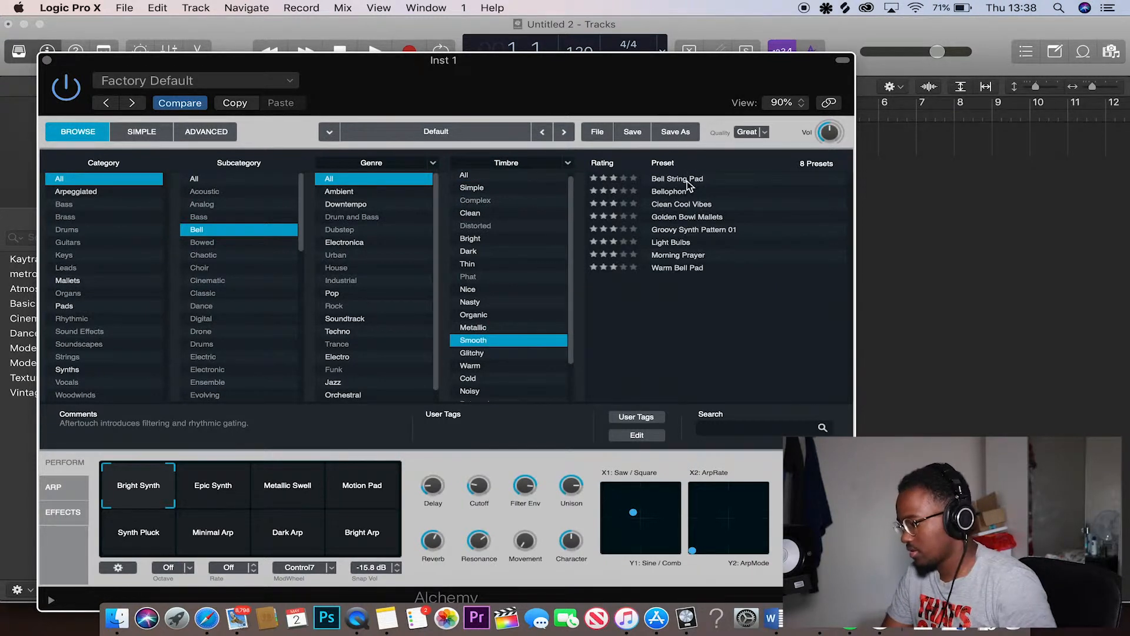
{"action": "left_click", "coordinate": [687, 180]}
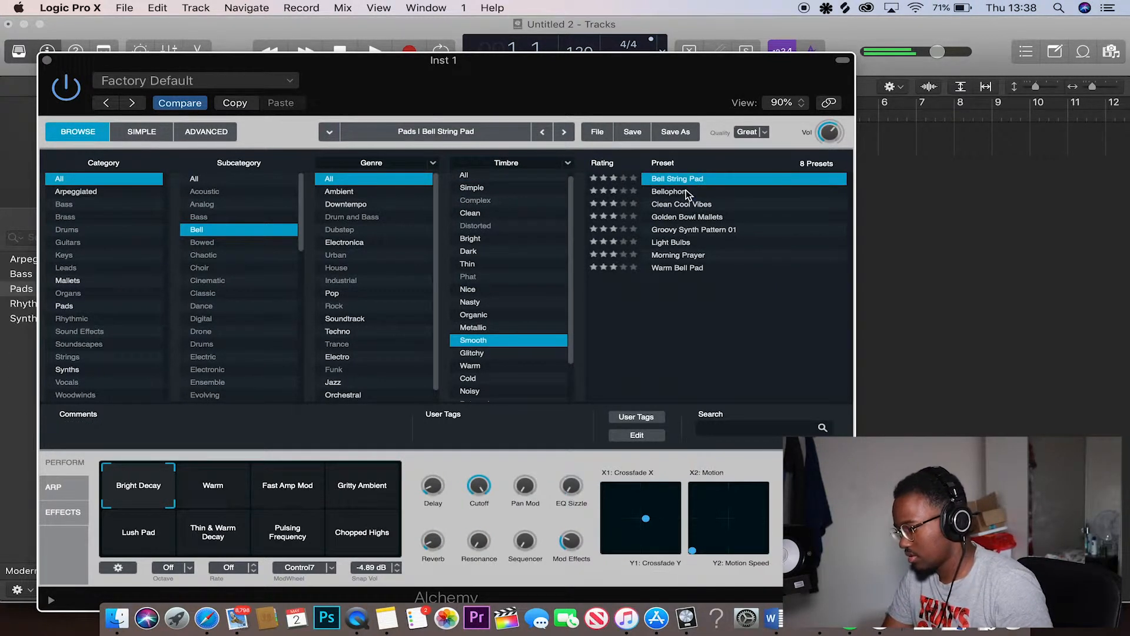
{"action": "left_click", "coordinate": [686, 193]}
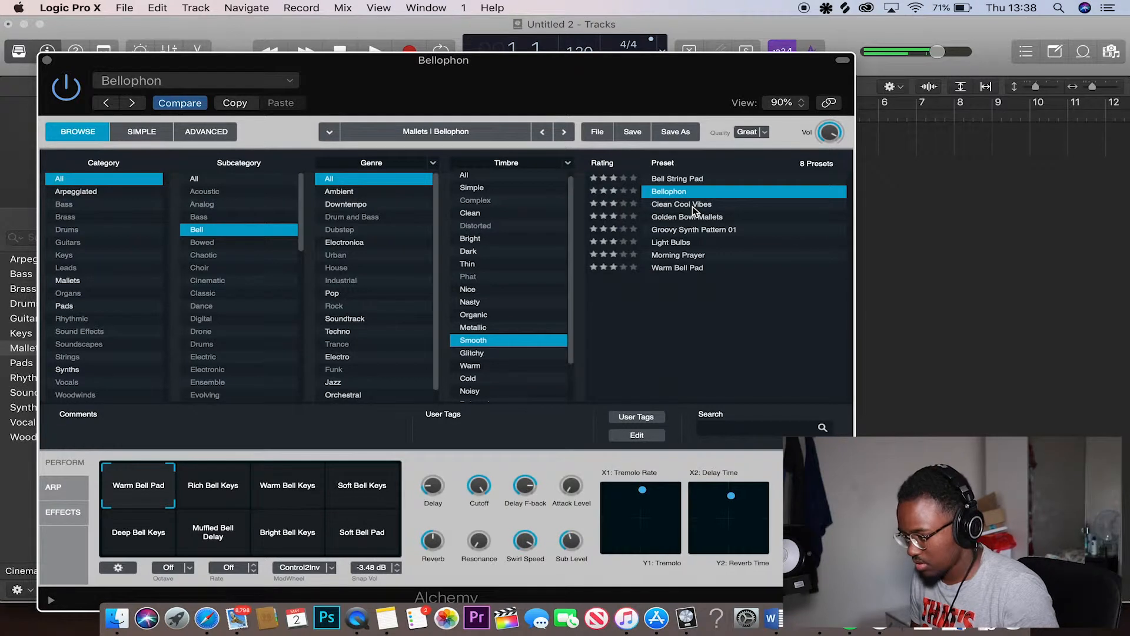
{"action": "left_click", "coordinate": [692, 206]}
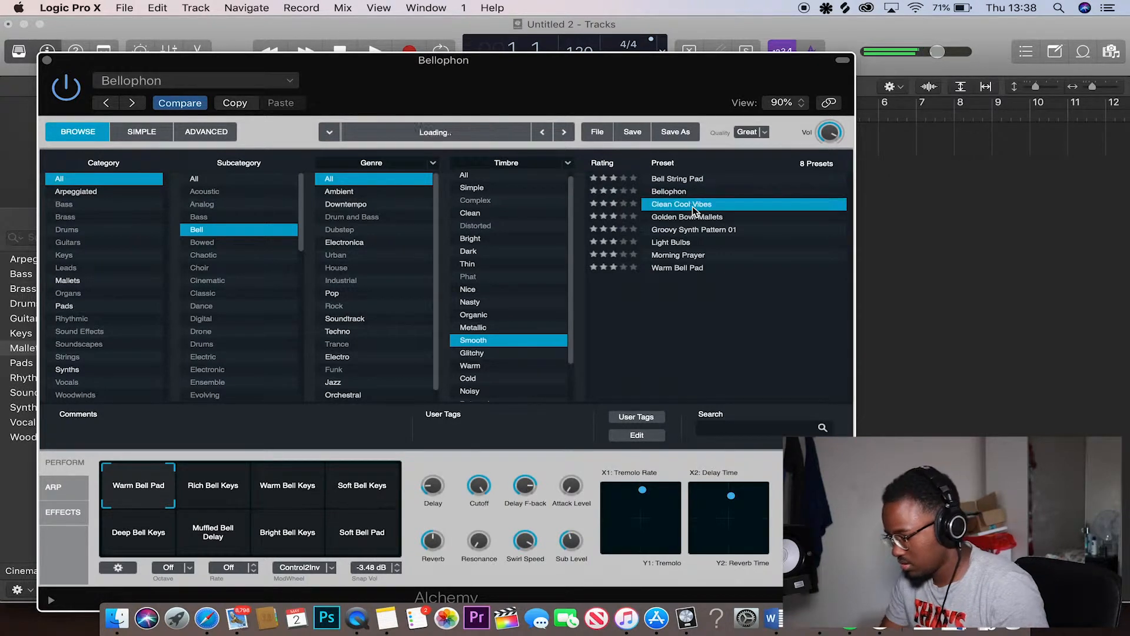
{"action": "left_click", "coordinate": [696, 219]}
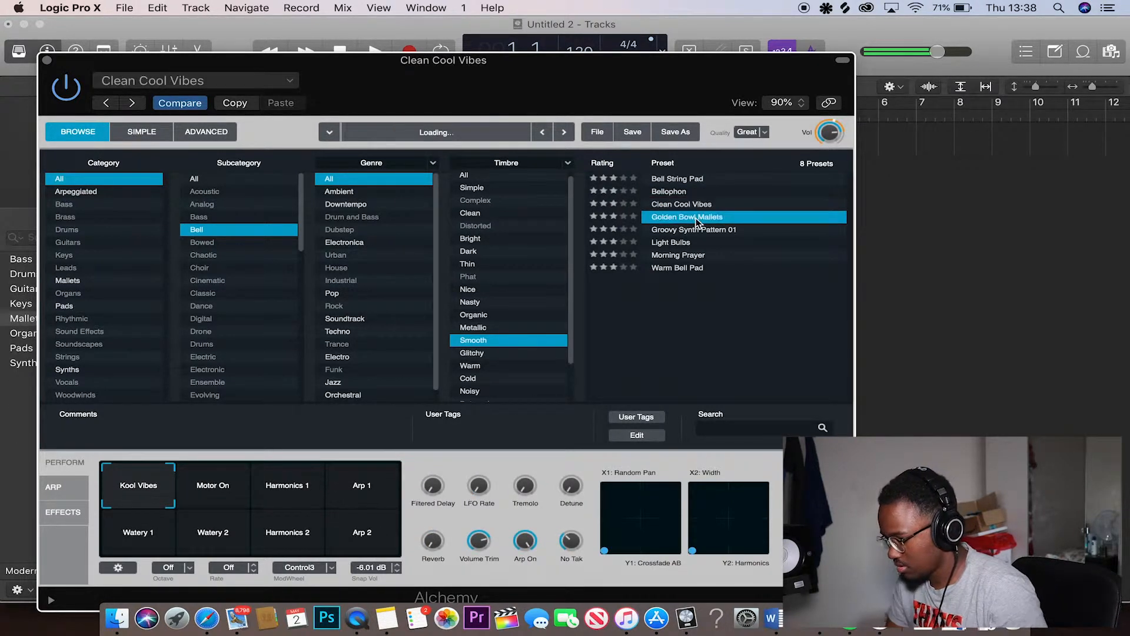
{"action": "left_click", "coordinate": [698, 232]}
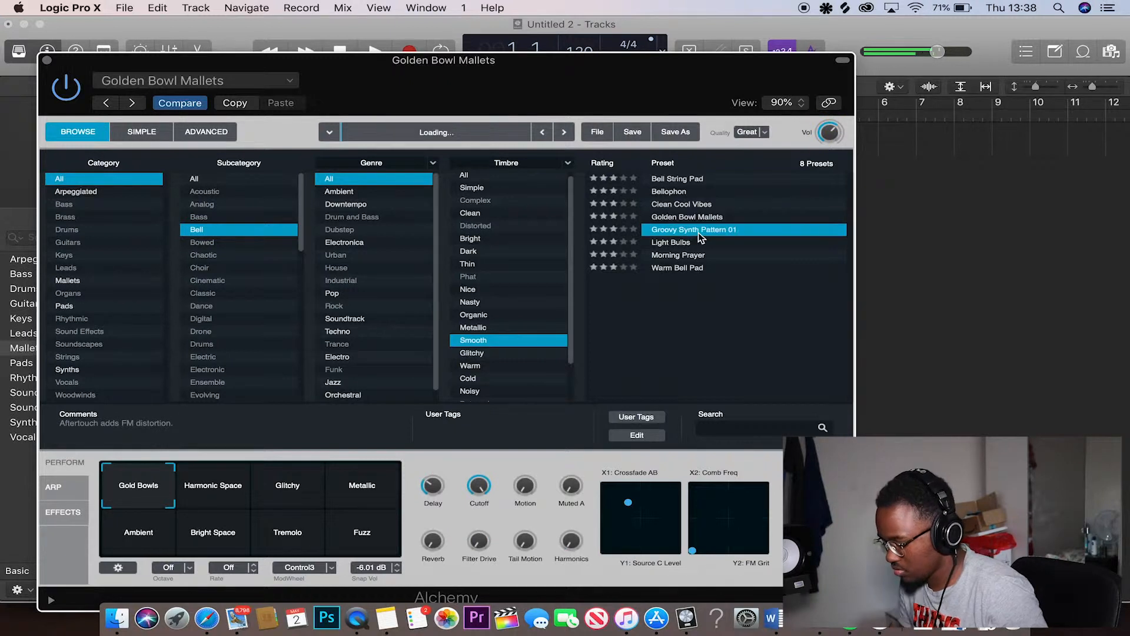
{"action": "left_click", "coordinate": [705, 242]}
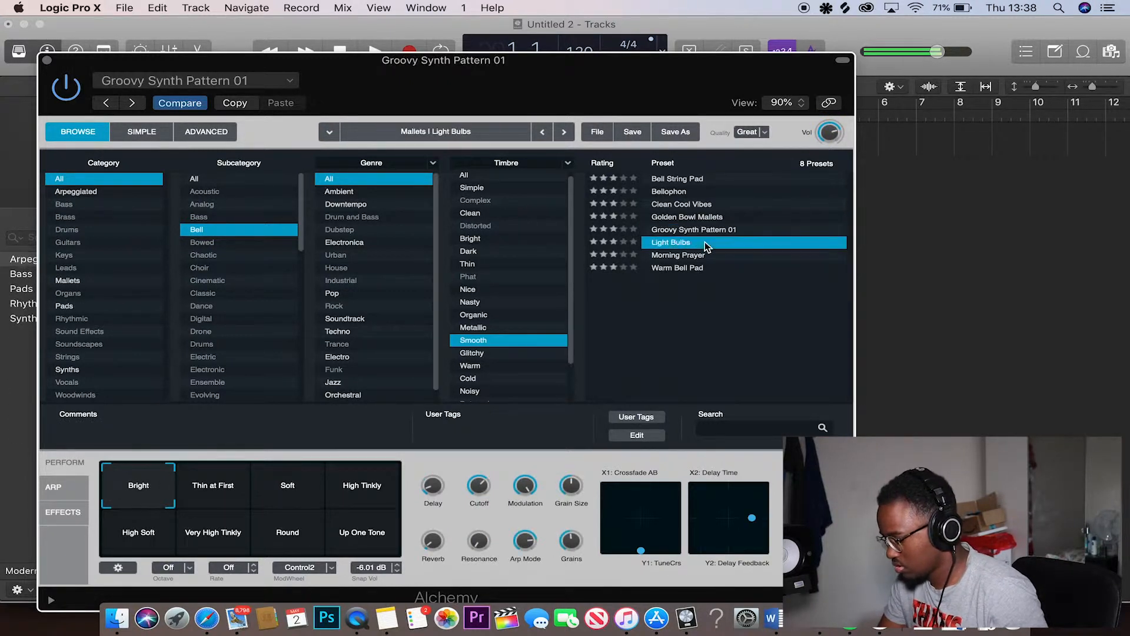
{"action": "left_click", "coordinate": [705, 256]}
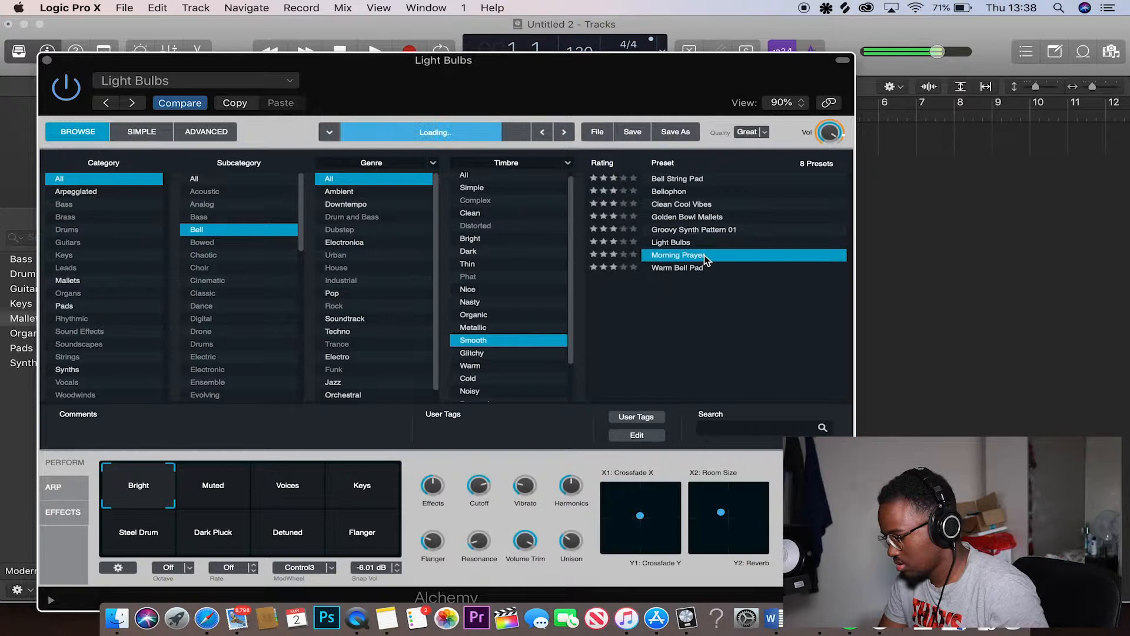
{"action": "left_click", "coordinate": [706, 269]}
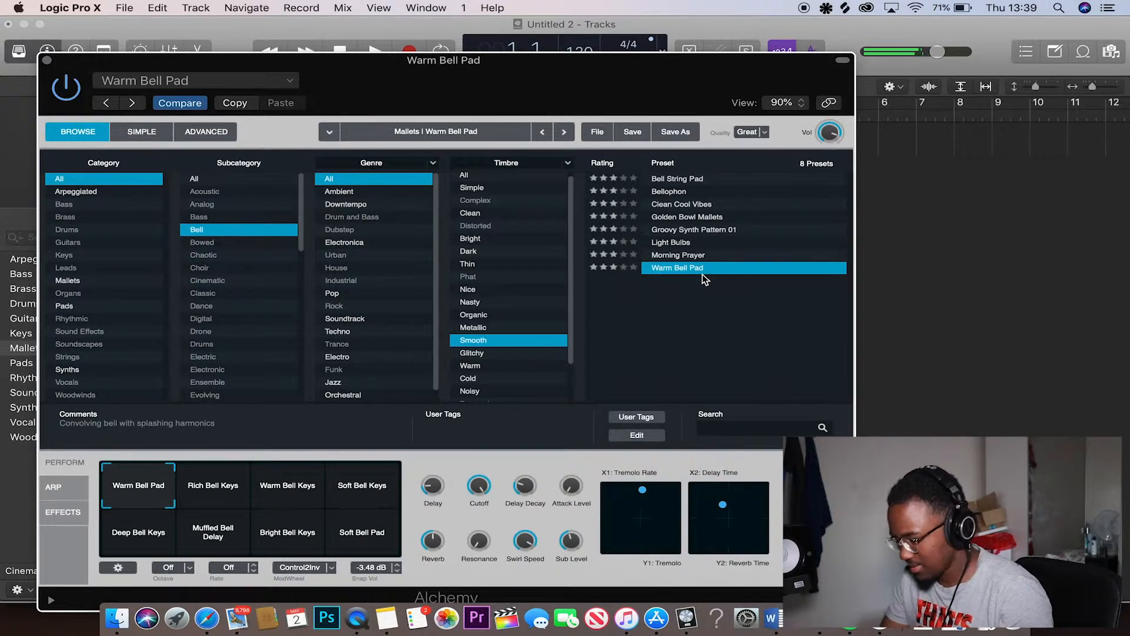
Audition Warm Bell Pad's performance snapshots, including Rich Bell Keys, Soft Bell Keys and Muffled Bell Delay, and return to the Warm Bell Pad snapshot.
{"action": "left_click", "coordinate": [219, 490]}
{"action": "left_click", "coordinate": [289, 491]}
{"action": "left_click", "coordinate": [378, 492]}
{"action": "left_click", "coordinate": [379, 533]}
{"action": "left_click", "coordinate": [213, 529]}
{"action": "left_click", "coordinate": [140, 501]}
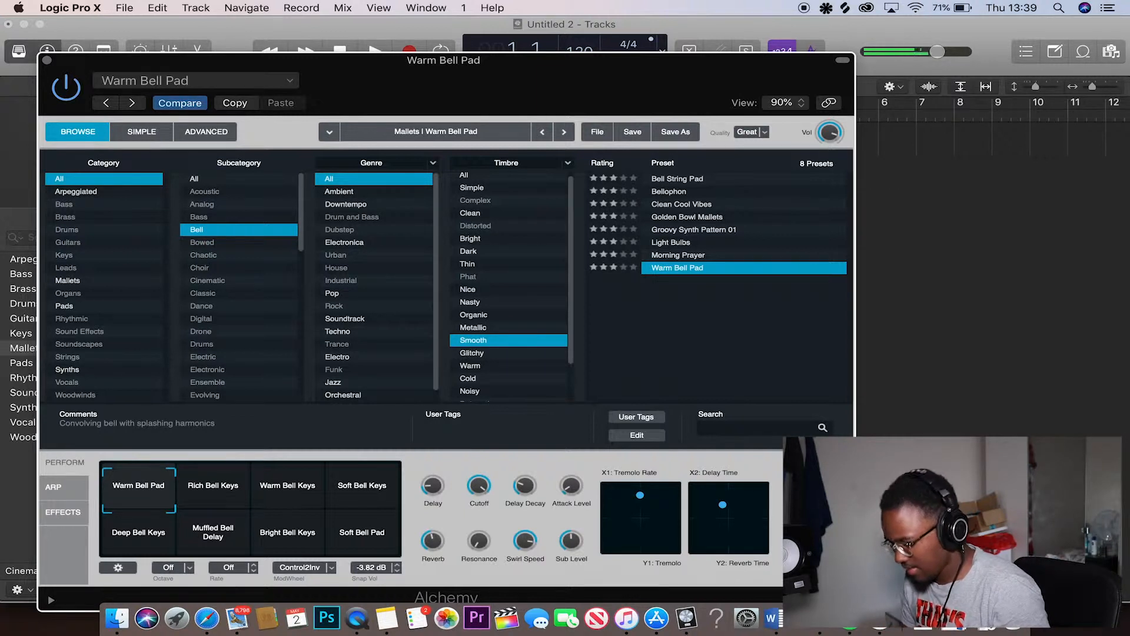
Replace the Smooth timbre filter with Dark and audition the Golden Bowl Mallets preset.
{"action": "left_click", "coordinate": [504, 345]}
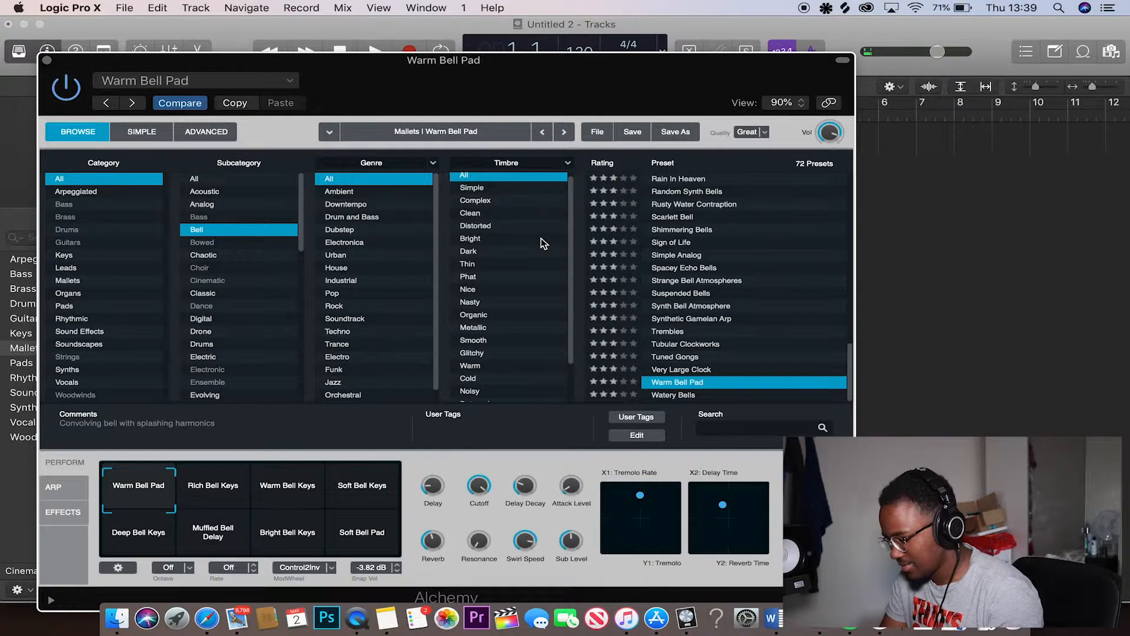
{"action": "left_click", "coordinate": [511, 252]}
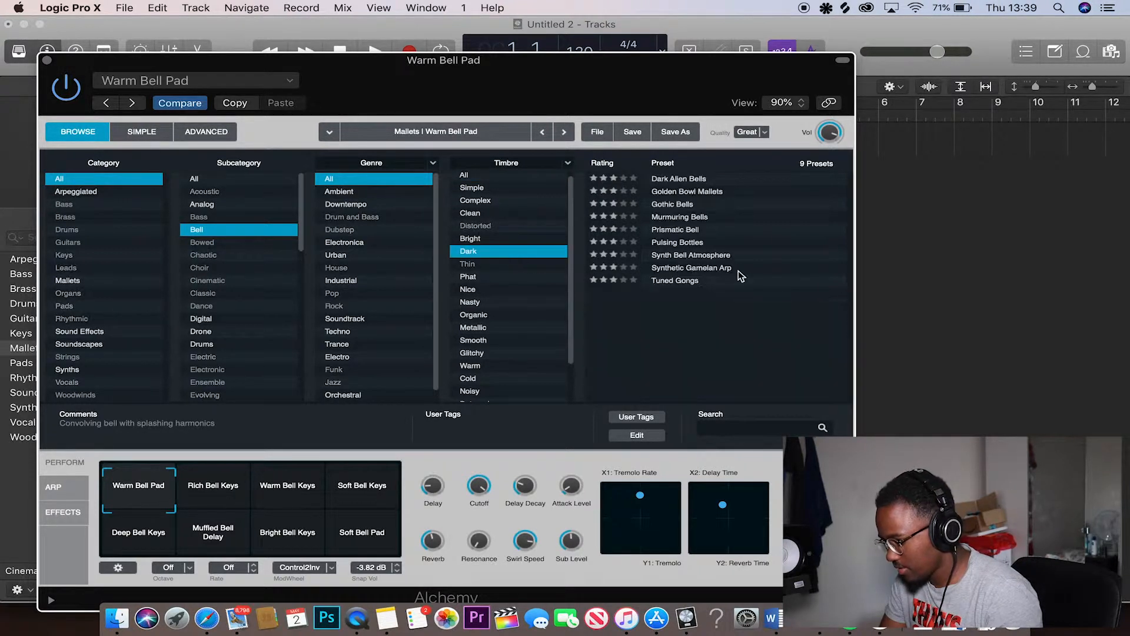
{"action": "left_click", "coordinate": [692, 193]}
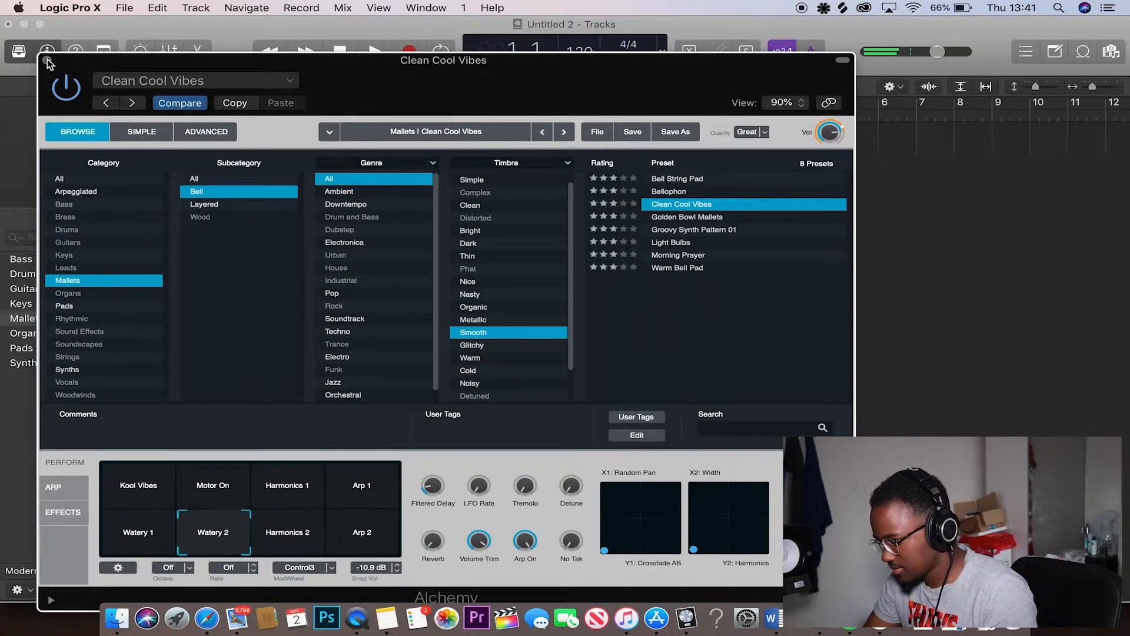
Close the instrument window and record a four-bar chord progression on the Clean Cool Vibes track from bar 1.
{"action": "key", "text": "super+w"}
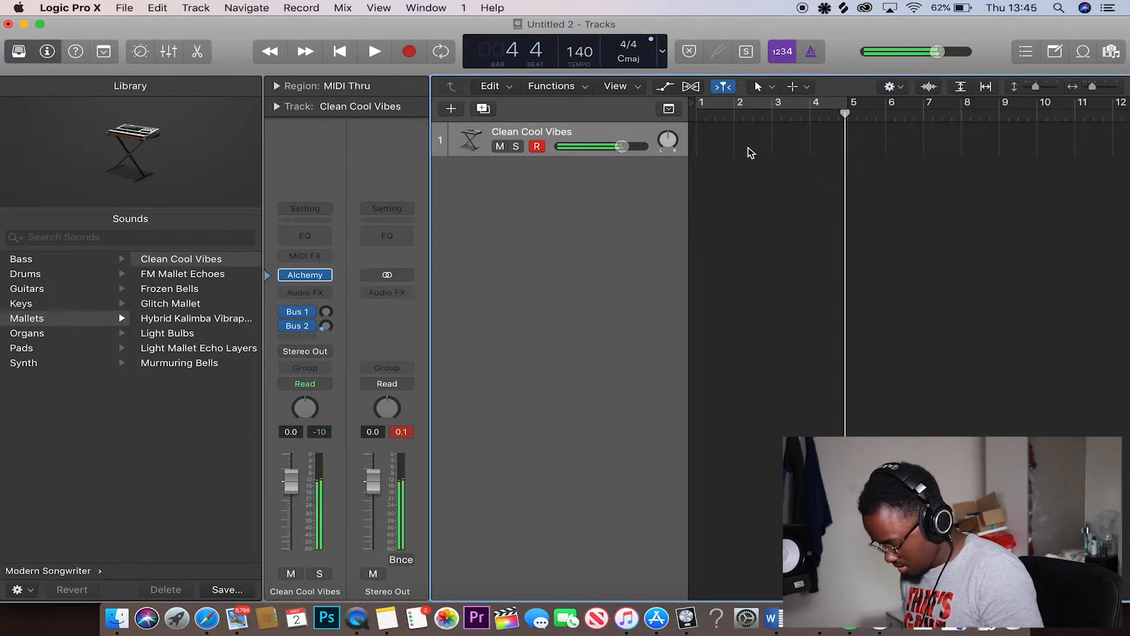
{"action": "key", "text": "Return"}
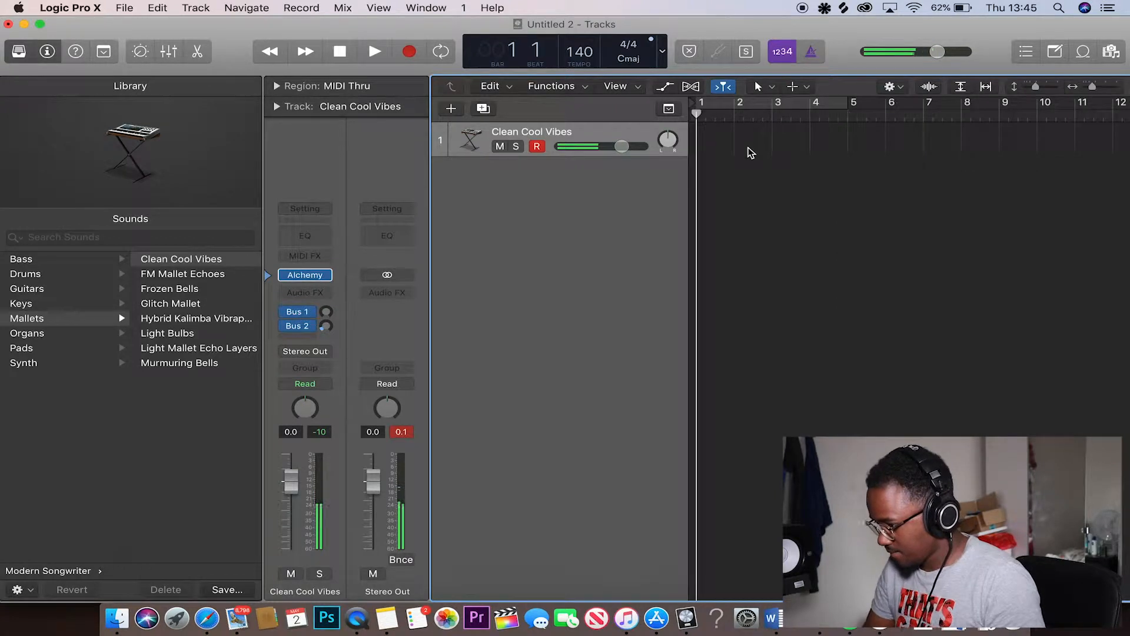
{"action": "left_click", "coordinate": [409, 52]}
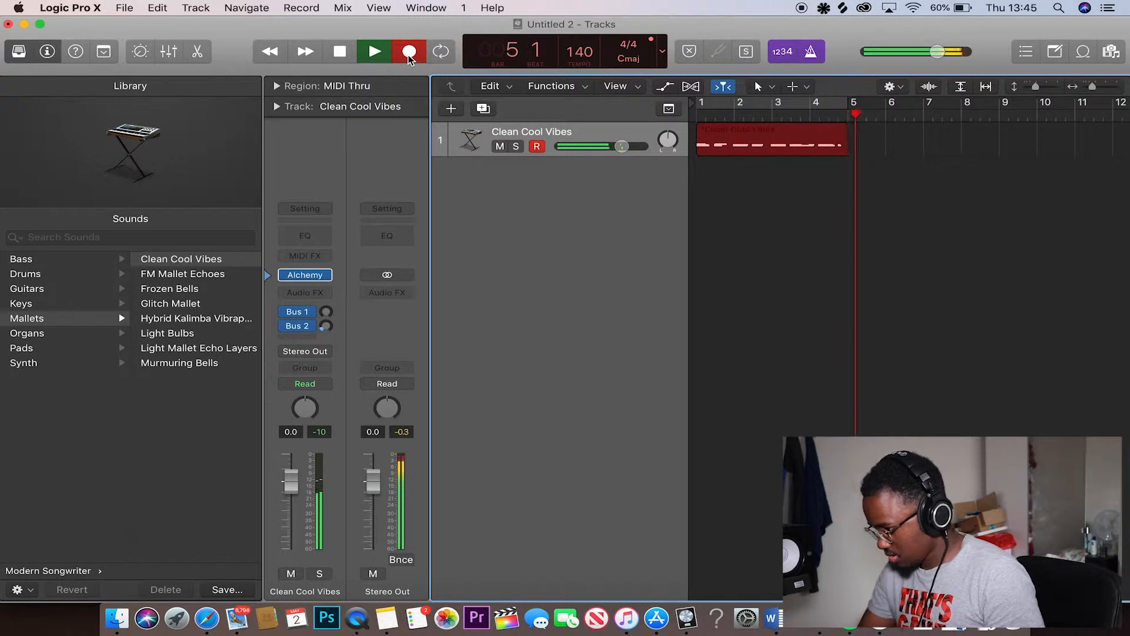
{"action": "key", "text": "space"}
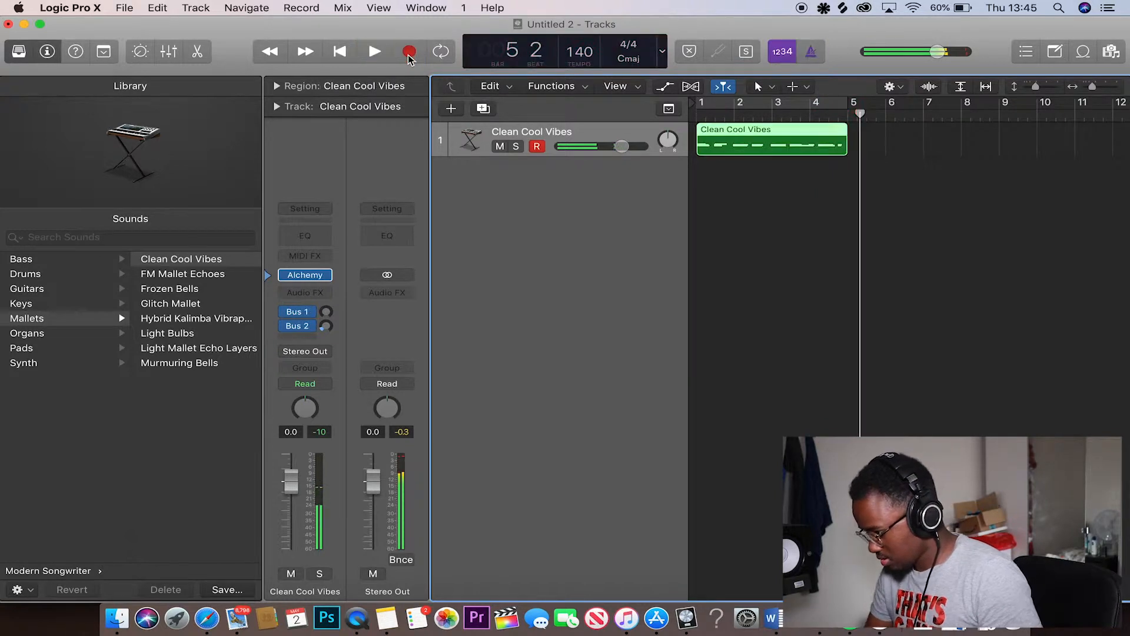
Open the recorded region in an enlarged Piano Roll and hide the Library so the whole region fits in view.
{"action": "double_click", "coordinate": [790, 146]}
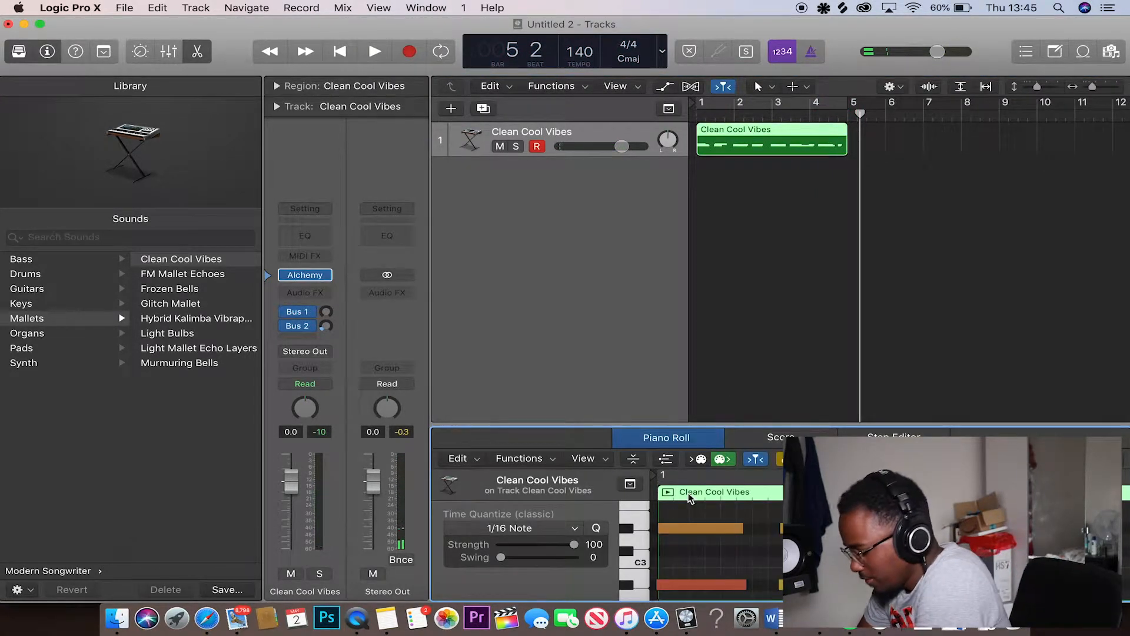
{"action": "left_click_drag", "start_coordinate": [645, 429], "coordinate": [644, 197]}
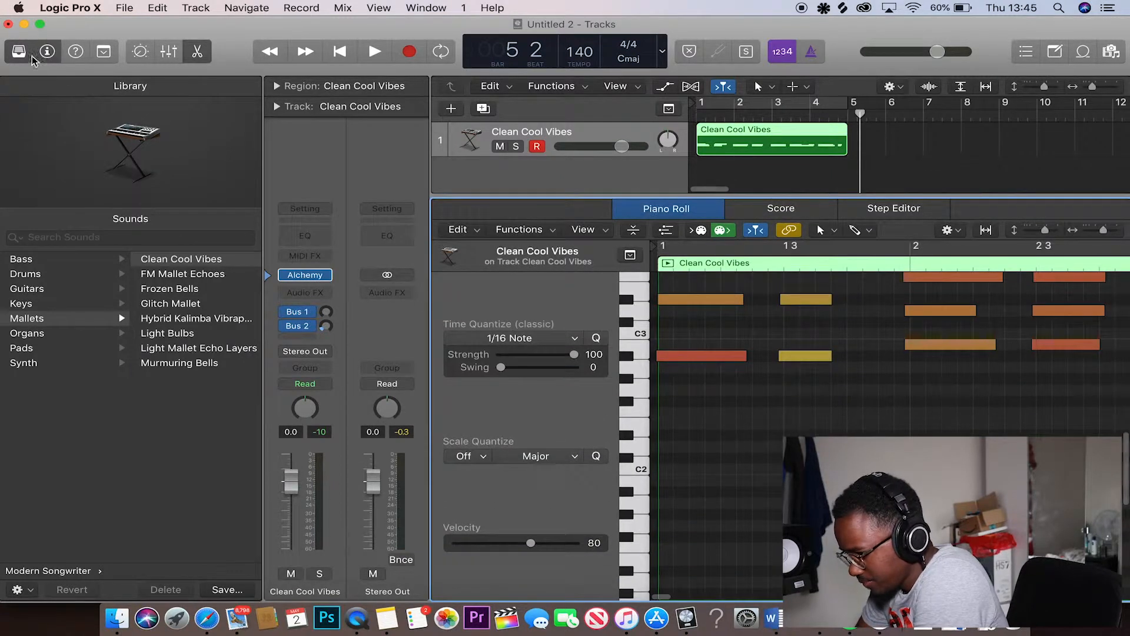
{"action": "left_click", "coordinate": [21, 53]}
{"action": "scroll", "coordinate": [449, 364], "scroll_direction": "down", "scroll_amount": 10}
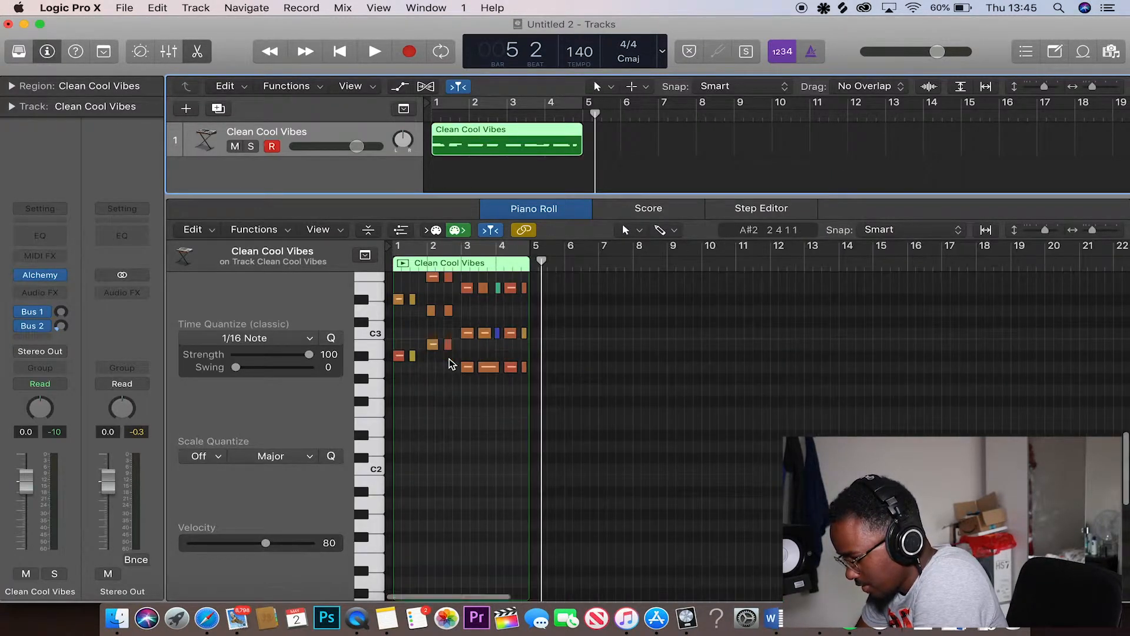
Quantize all notes in the region to 1/16 Note and play it back with bars 1 to 4 cycled.
{"action": "left_click", "coordinate": [598, 434]}
{"action": "key", "text": "super+a"}
{"action": "left_click", "coordinate": [331, 338]}
{"action": "left_click", "coordinate": [508, 105]}
{"action": "key", "text": "space"}
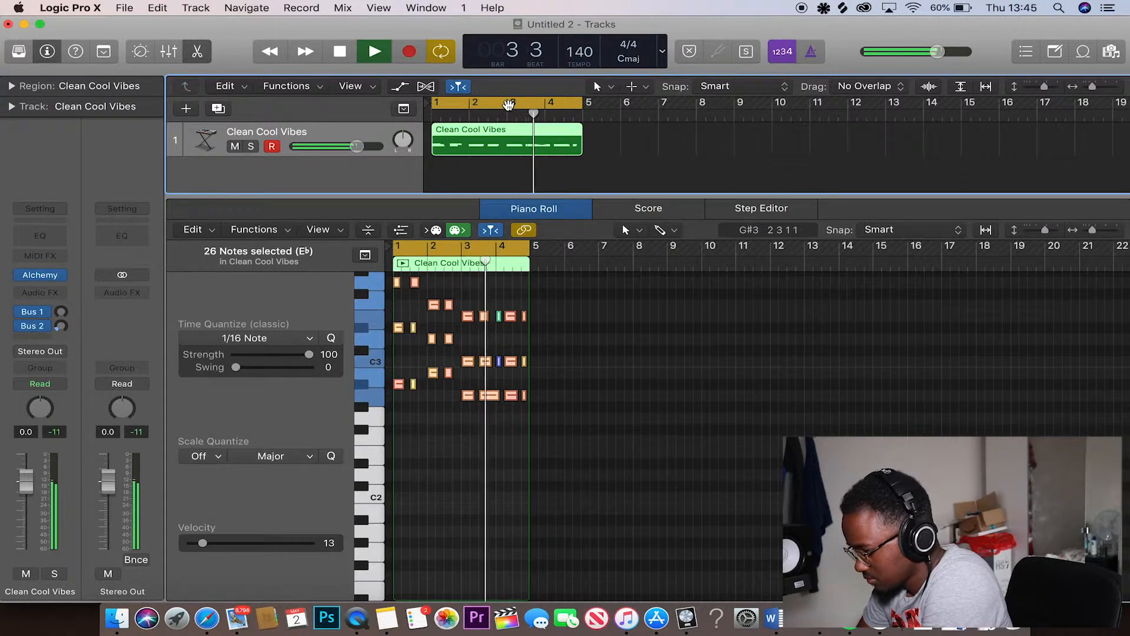
{"action": "key", "text": "space"}
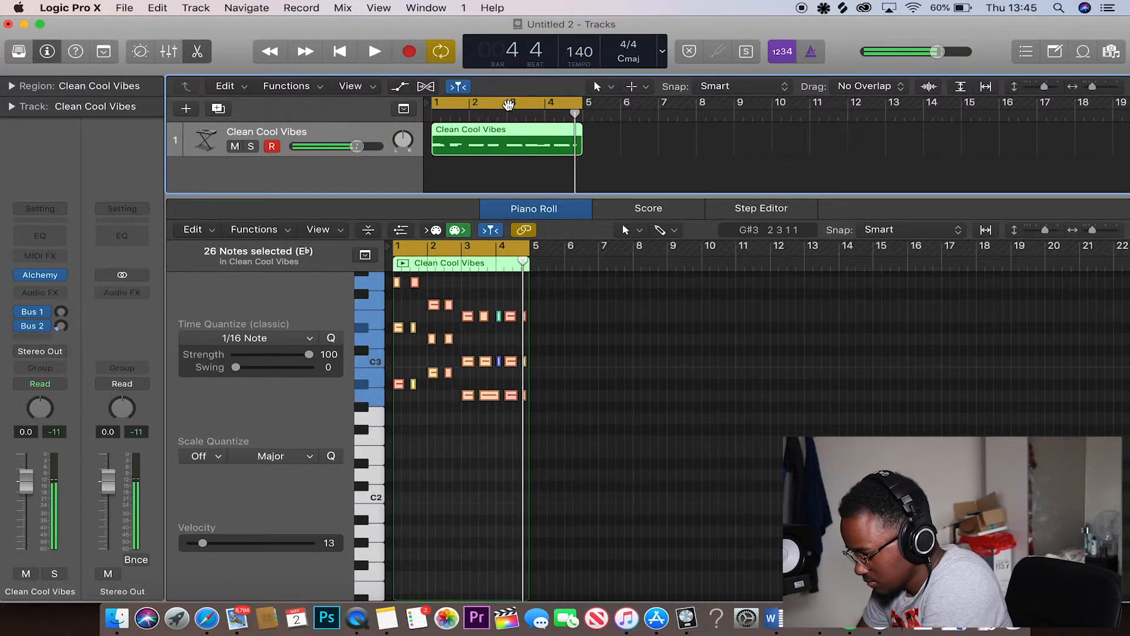
Transpose the short final chord of bar 4 up two semitones, moving its lowest note to B2, and play back the loop.
{"action": "scroll", "coordinate": [624, 292], "scroll_direction": "up", "scroll_amount": 5}
{"action": "scroll", "coordinate": [614, 356], "scroll_direction": "up", "scroll_amount": 2}
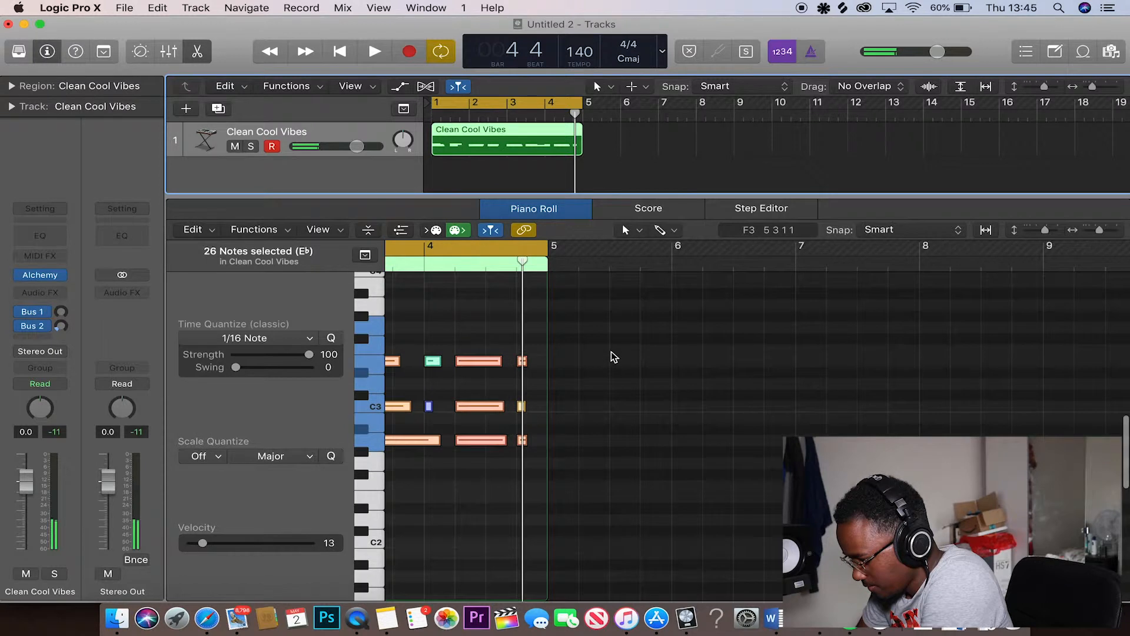
{"action": "scroll", "coordinate": [614, 357], "scroll_direction": "left", "scroll_amount": 5}
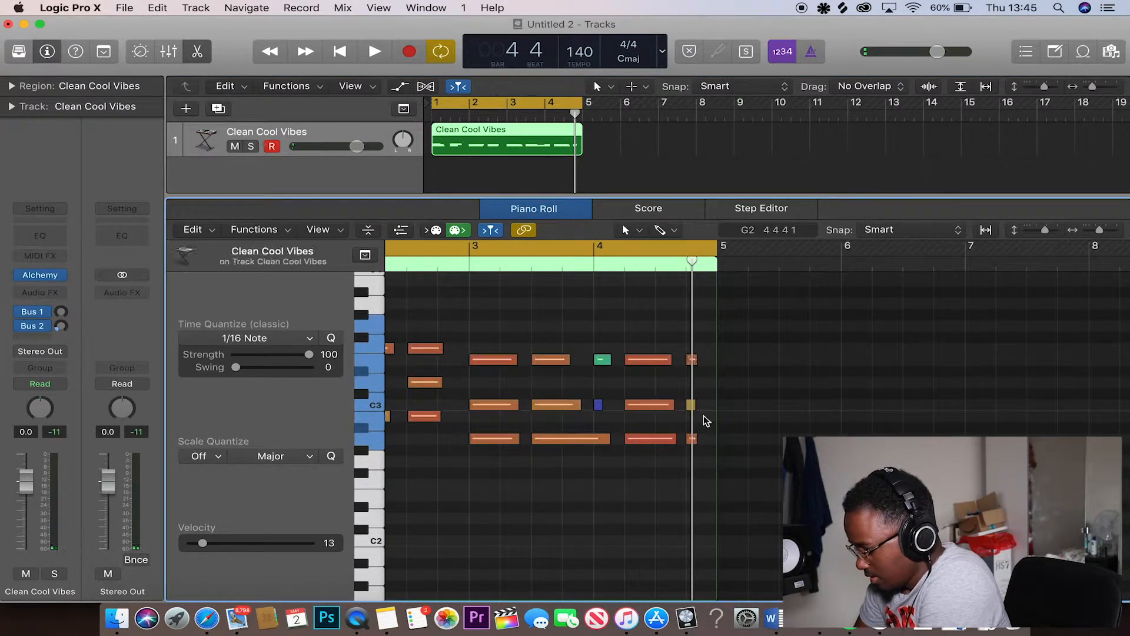
{"action": "left_click_drag", "start_coordinate": [711, 457], "coordinate": [687, 355]}
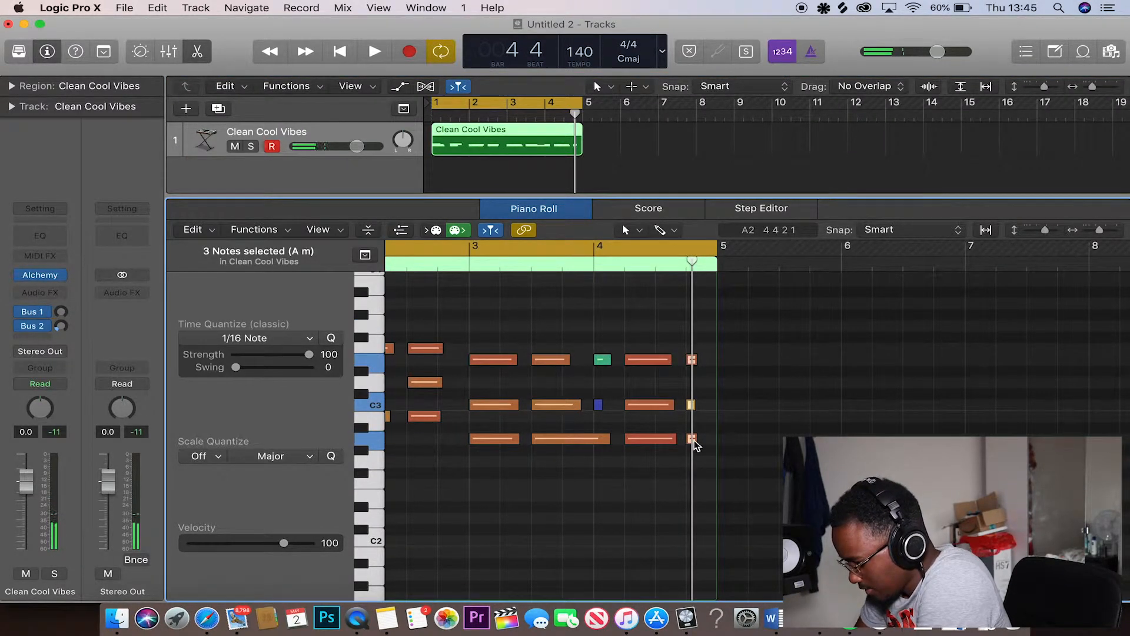
{"action": "left_click_drag", "start_coordinate": [694, 446], "coordinate": [695, 417]}
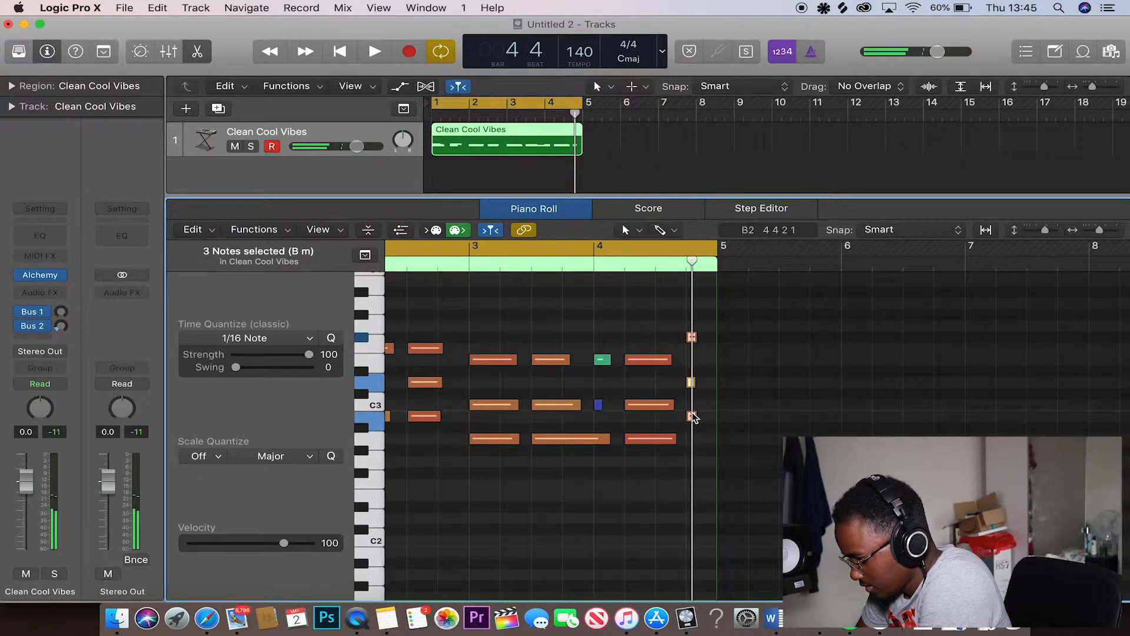
{"action": "key", "text": "space"}
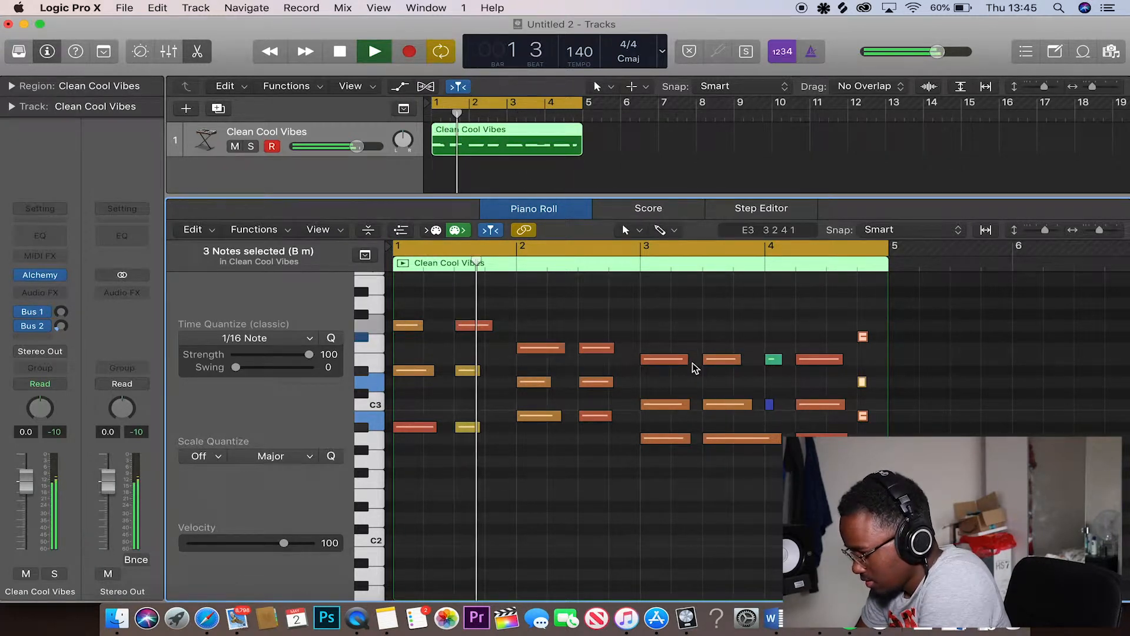
{"action": "key", "text": "space"}
Set the project tempo to 150 and the velocity of all notes in the region to 111.
{"action": "left_click_drag", "start_coordinate": [577, 59], "coordinate": [576, 53]}
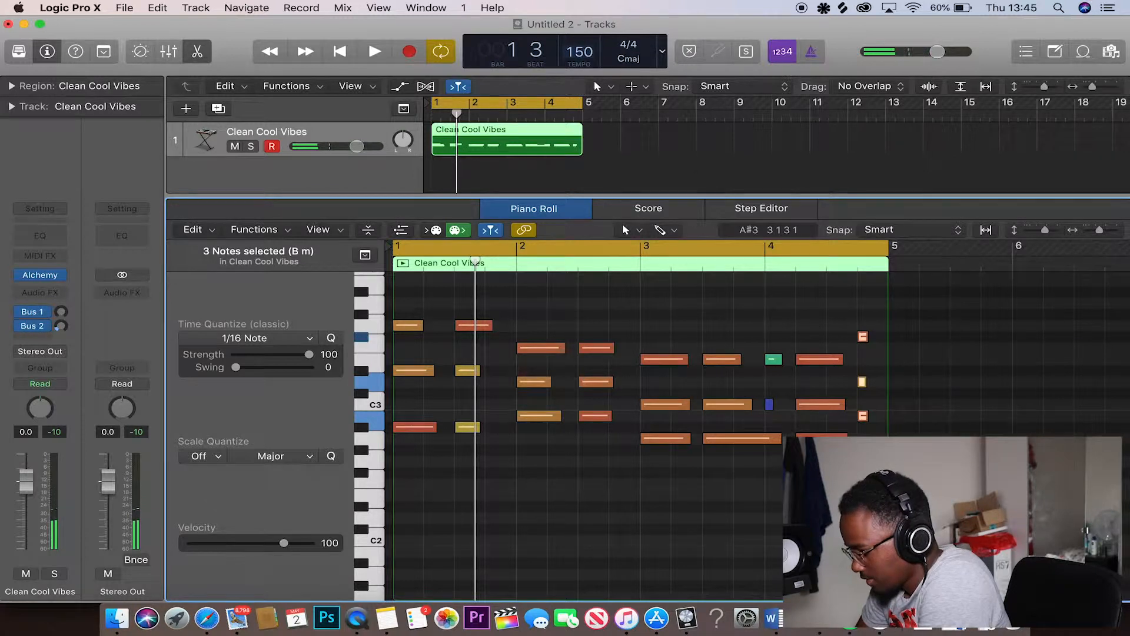
{"action": "key", "text": "super+a"}
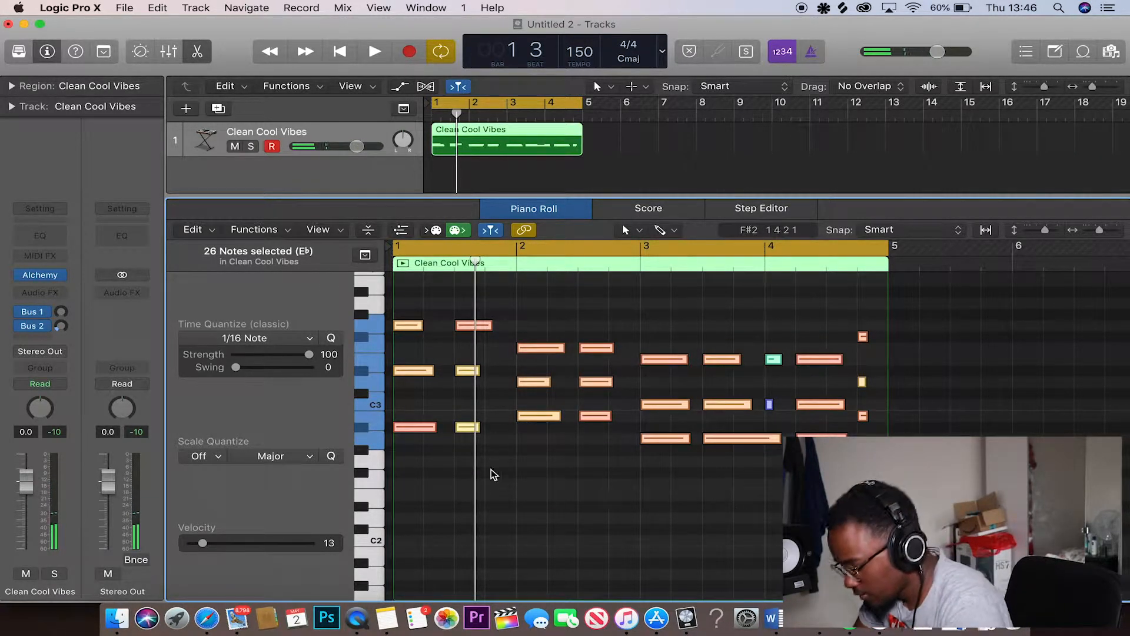
{"action": "left_click_drag", "start_coordinate": [203, 542], "coordinate": [294, 543]}
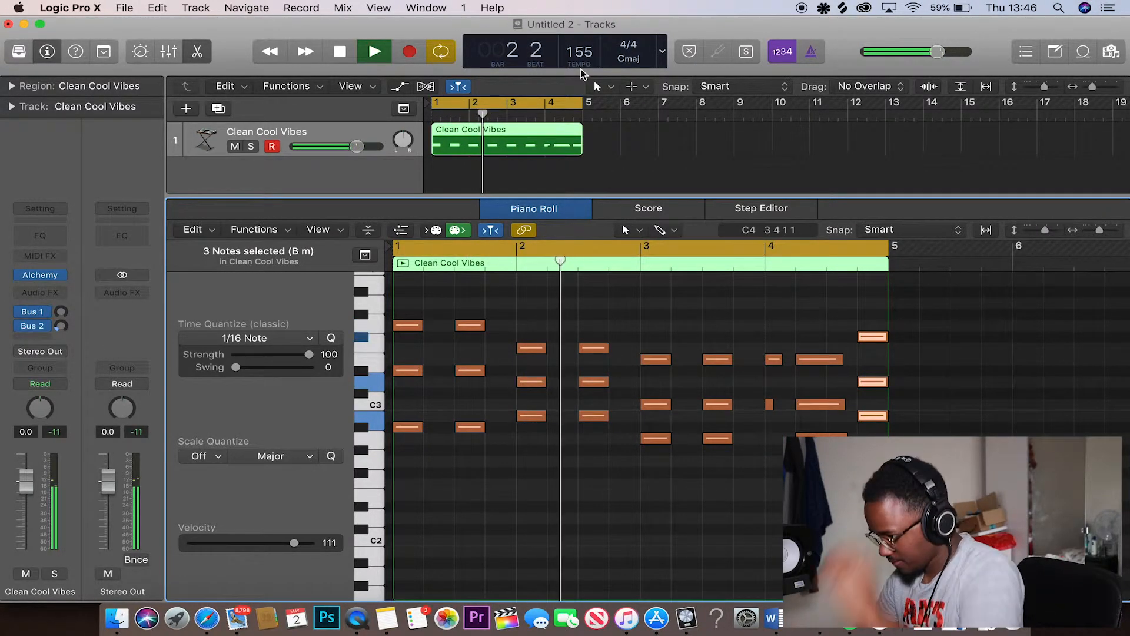
Close the Piano Roll and check the track's Alchemy settings and the looped chords.
{"action": "key", "text": "e"}
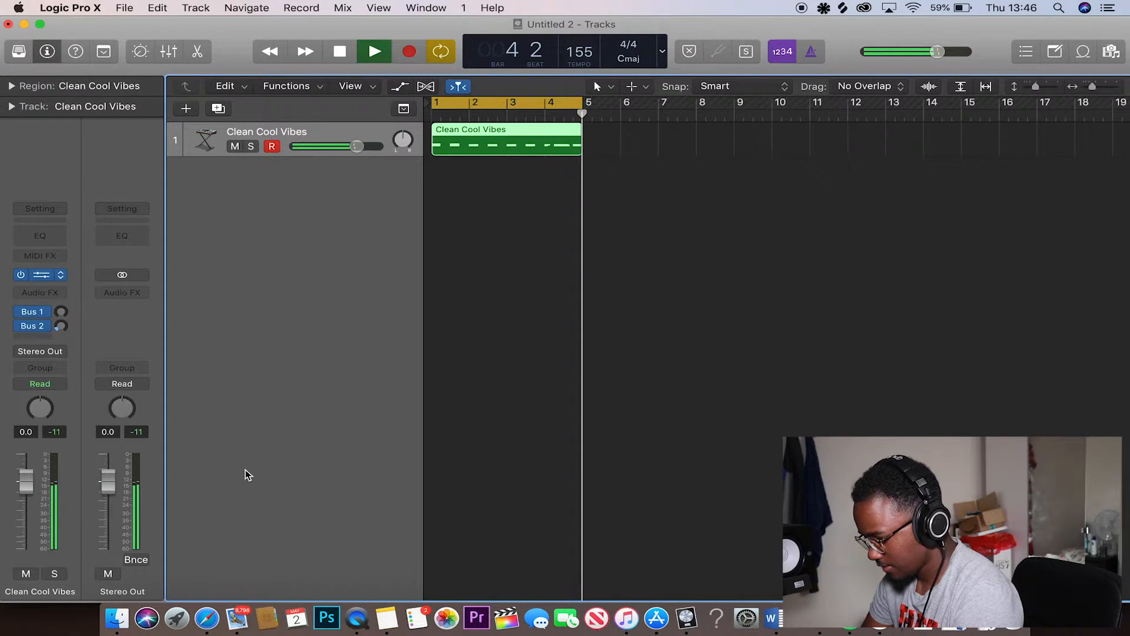
{"action": "key", "text": "v"}
{"action": "key", "text": "space"}
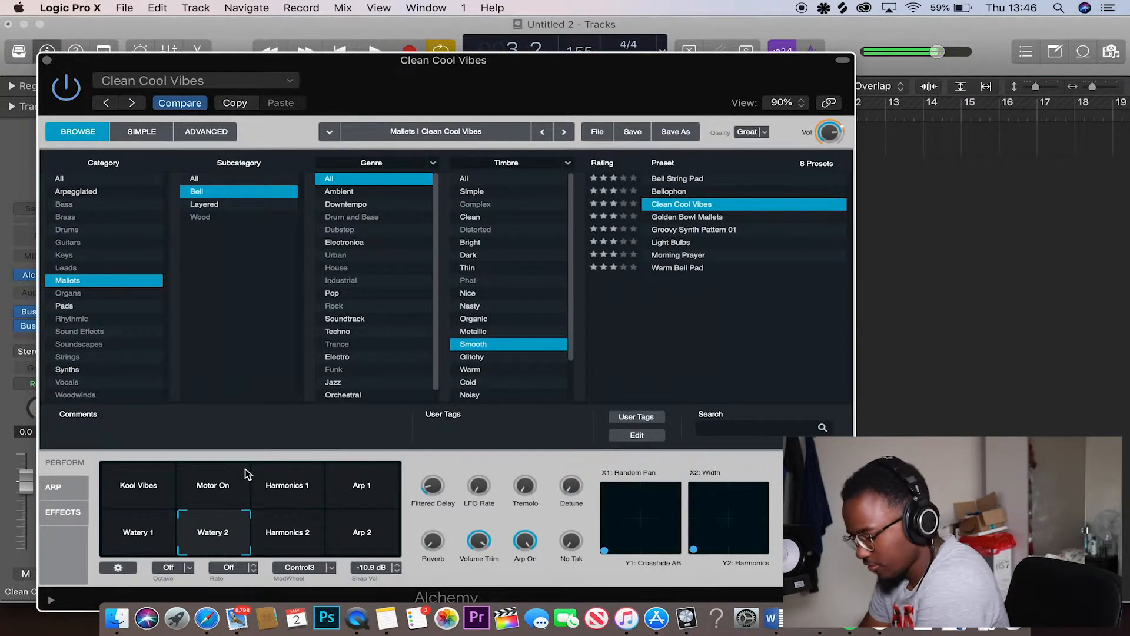
{"action": "key", "text": "v"}
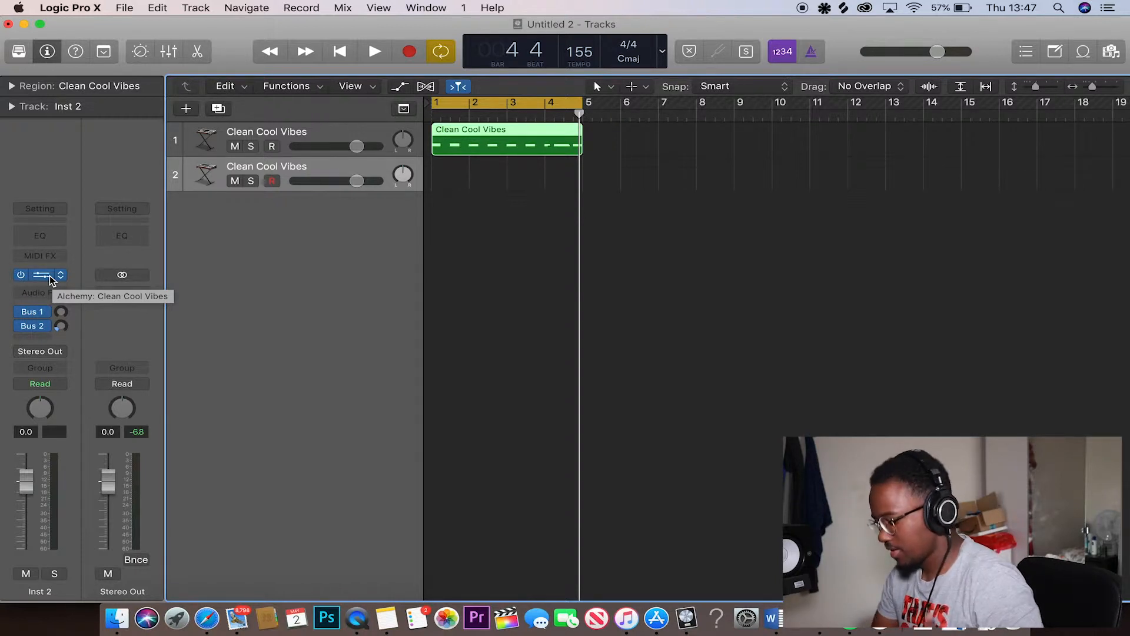
{"action": "key", "text": "space"}
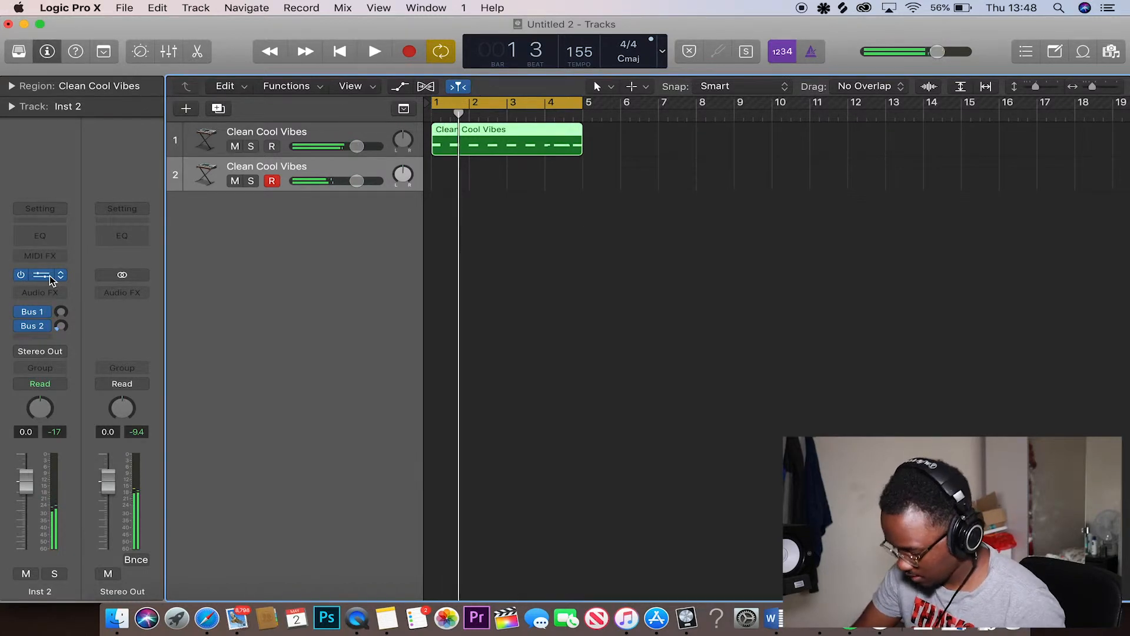
Record a melody on the second track across bars 1 to 4 and select all its notes in the Piano Roll.
{"action": "key", "text": "r"}
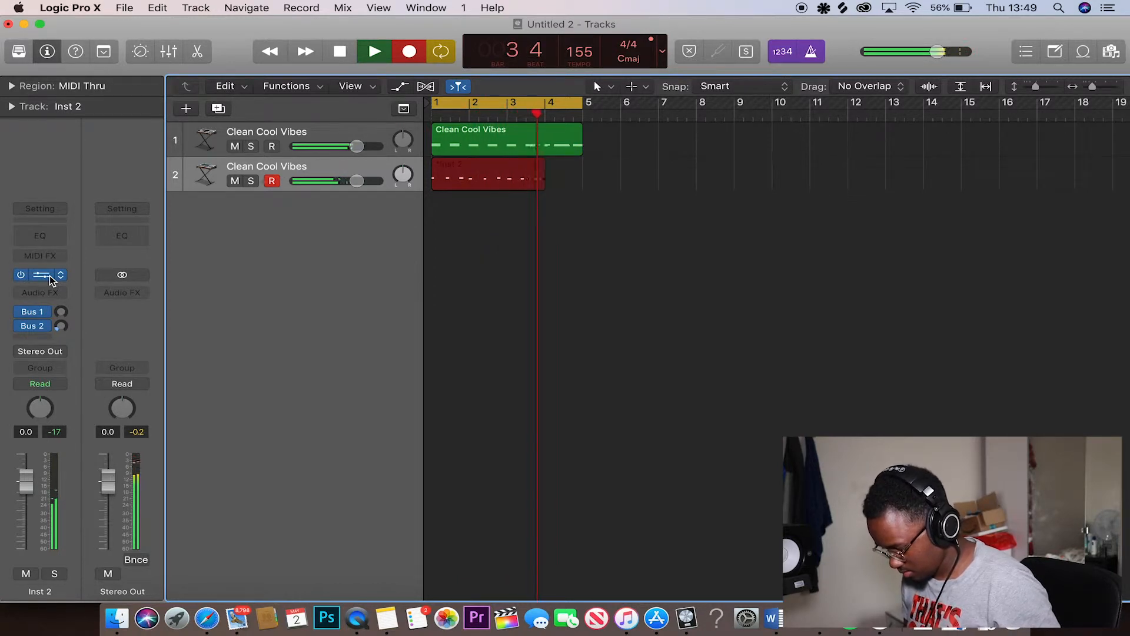
{"action": "key", "text": "space"}
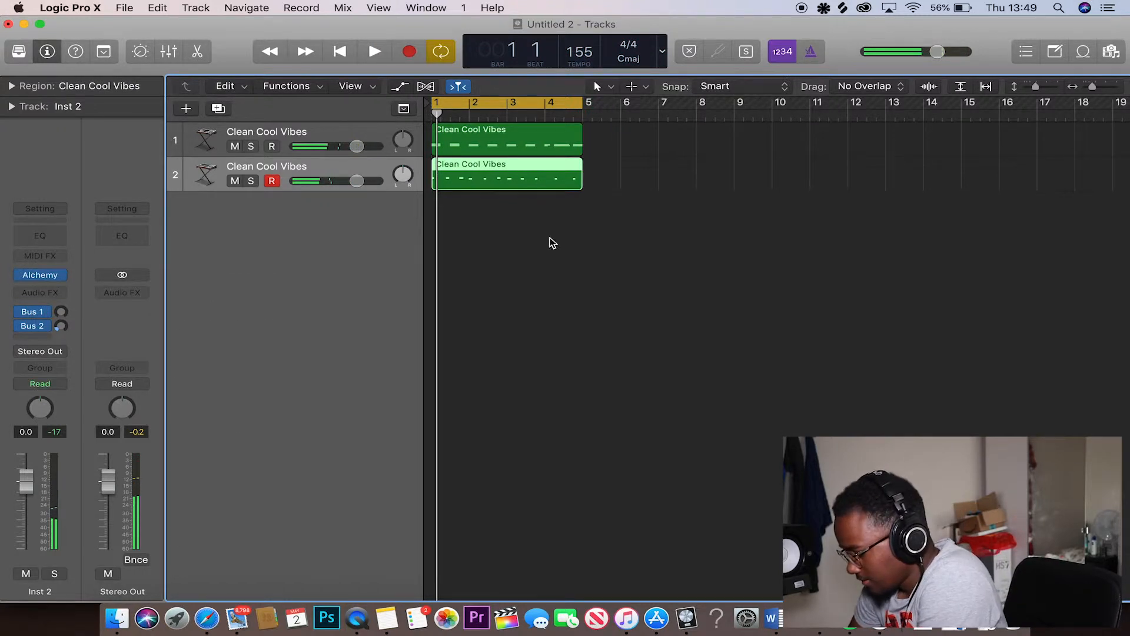
{"action": "key", "text": "e"}
{"action": "key", "text": "super+a"}
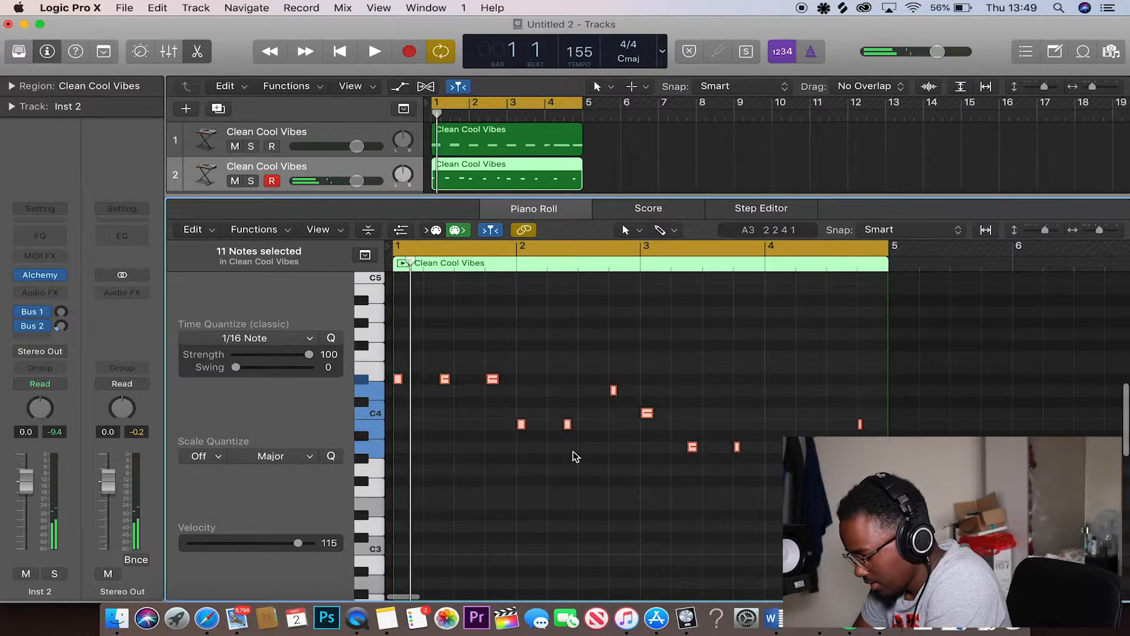
Inspect the melody's notes up close, play back the loop, and close the Piano Roll.
{"action": "scroll", "coordinate": [575, 457], "scroll_direction": "up", "scroll_amount": 5}
{"action": "scroll", "coordinate": [575, 456], "scroll_direction": "left", "scroll_amount": 1}
{"action": "key", "text": "space"}
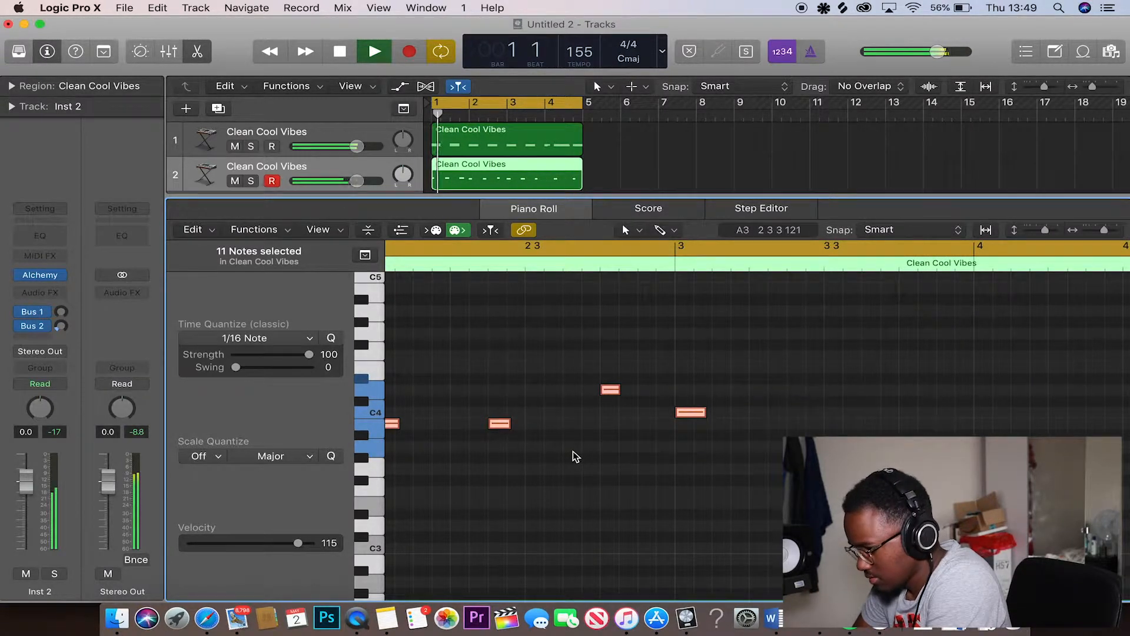
{"action": "key", "text": "space"}
{"action": "key", "text": "p"}
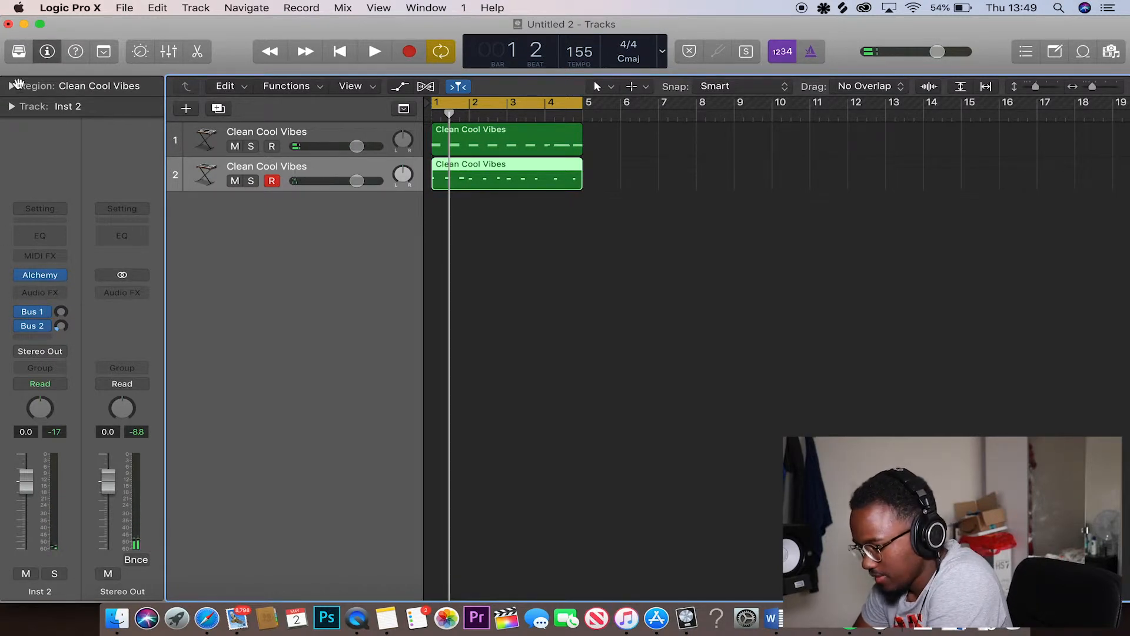
Load the Bell String Pad preset in the second track's Alchemy and audition it with the Warm performance snapshot.
{"action": "mouse_move", "coordinate": [42, 281]}
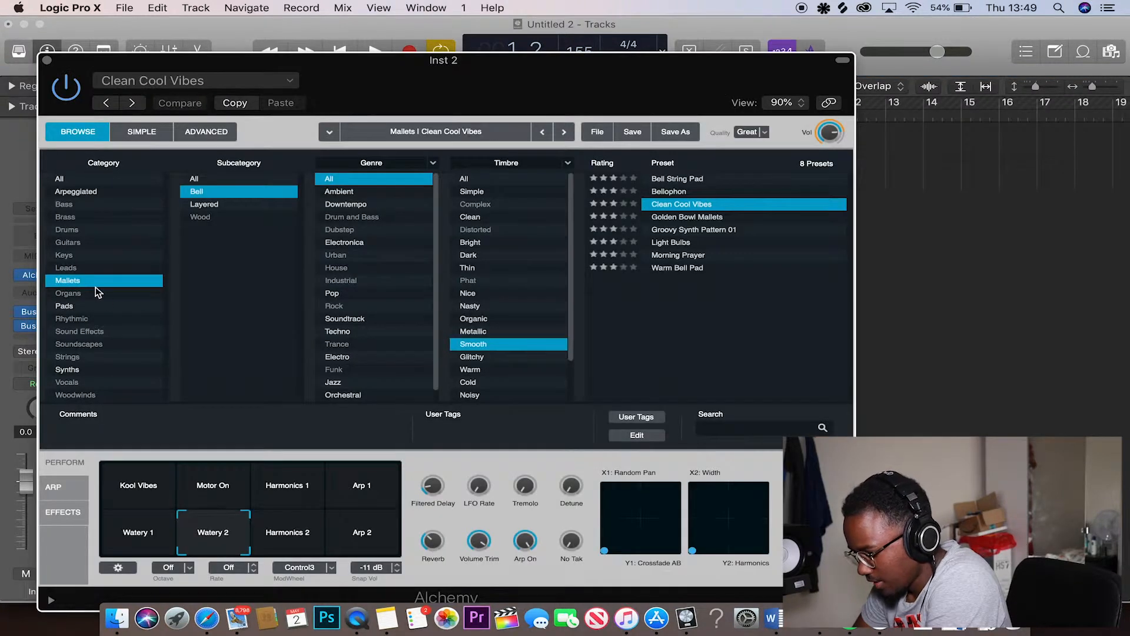
{"action": "left_click", "coordinate": [668, 181]}
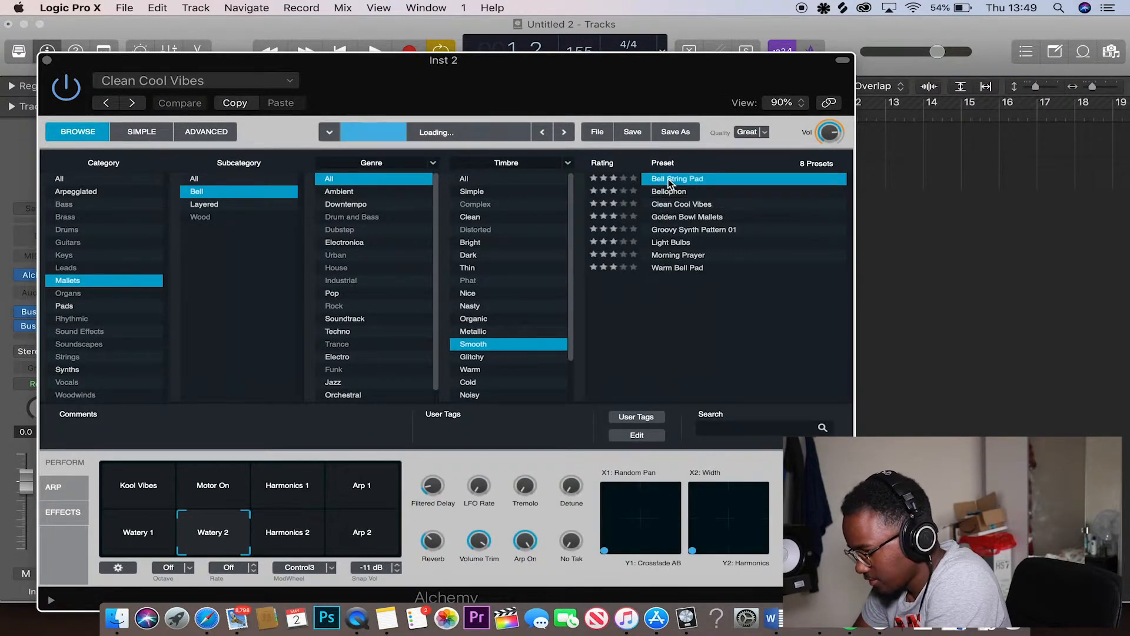
{"action": "left_click_drag", "start_coordinate": [393, 70], "coordinate": [627, 130]}
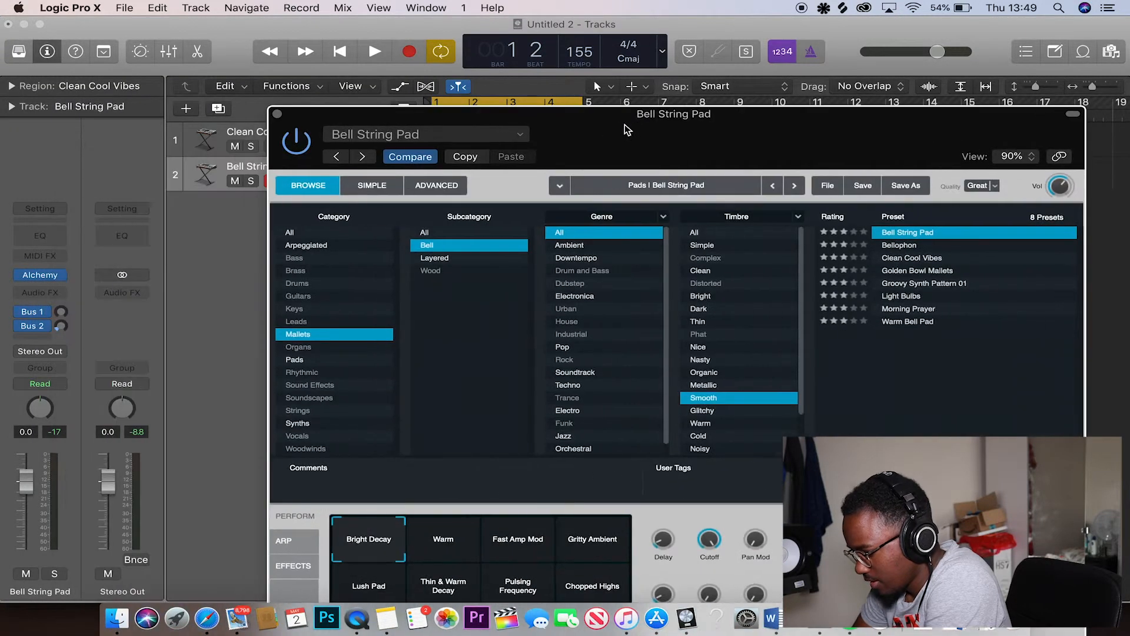
{"action": "key", "text": "space"}
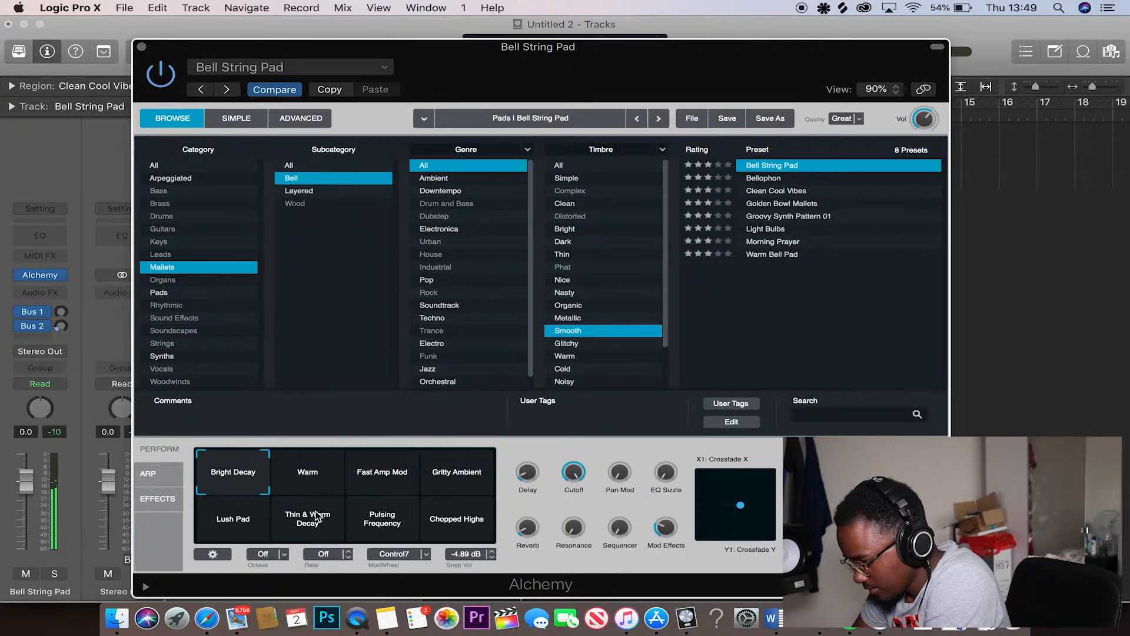
{"action": "left_click", "coordinate": [307, 471]}
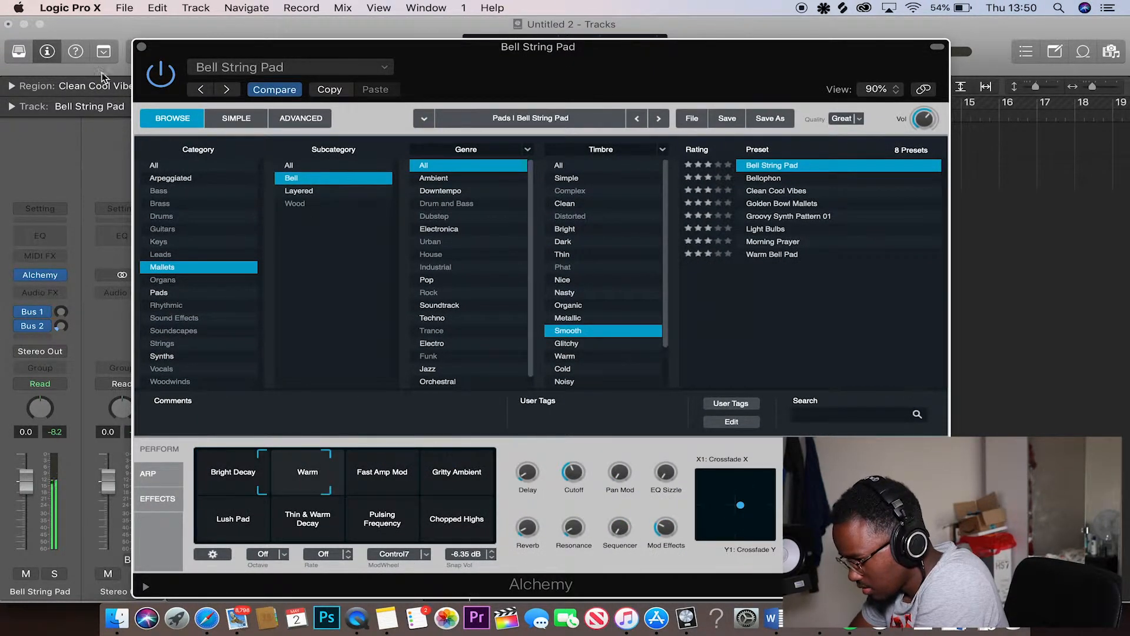
{"action": "left_click", "coordinate": [141, 47]}
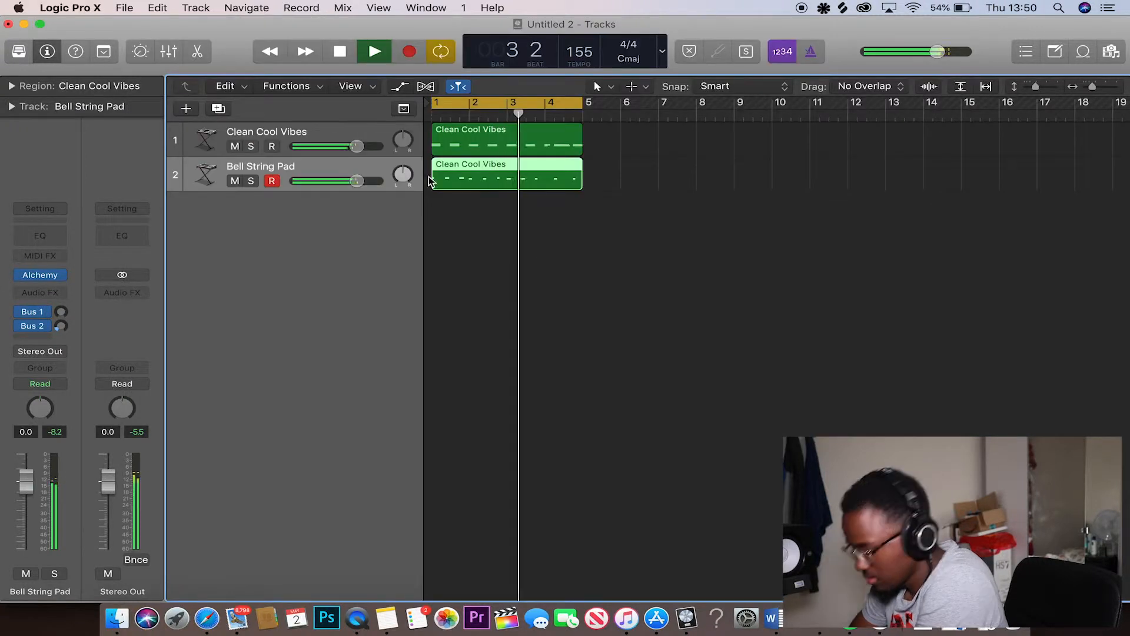
{"action": "double_click", "coordinate": [305, 249]}
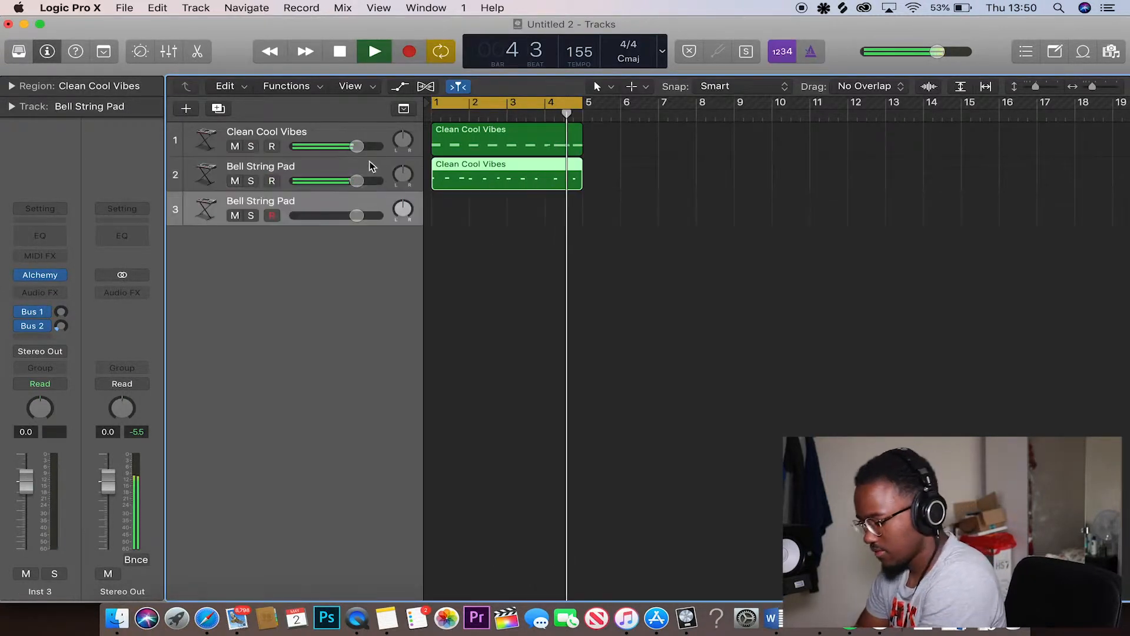
{"action": "key", "text": "space"}
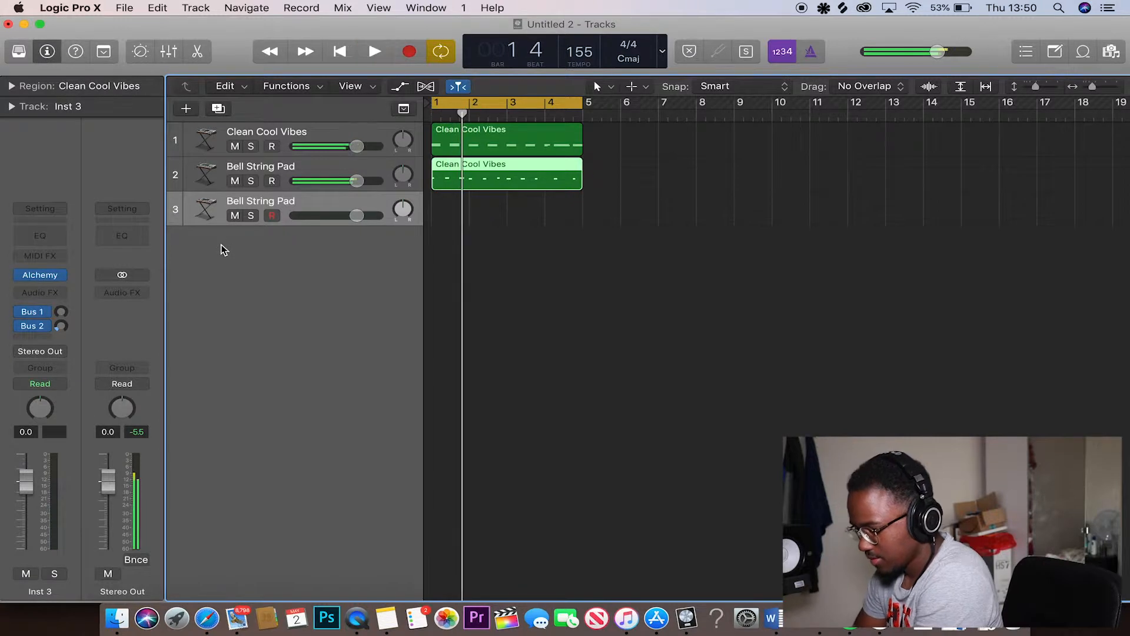
{"action": "left_click", "coordinate": [285, 206]}
{"action": "key", "text": "super+BackSpace"}
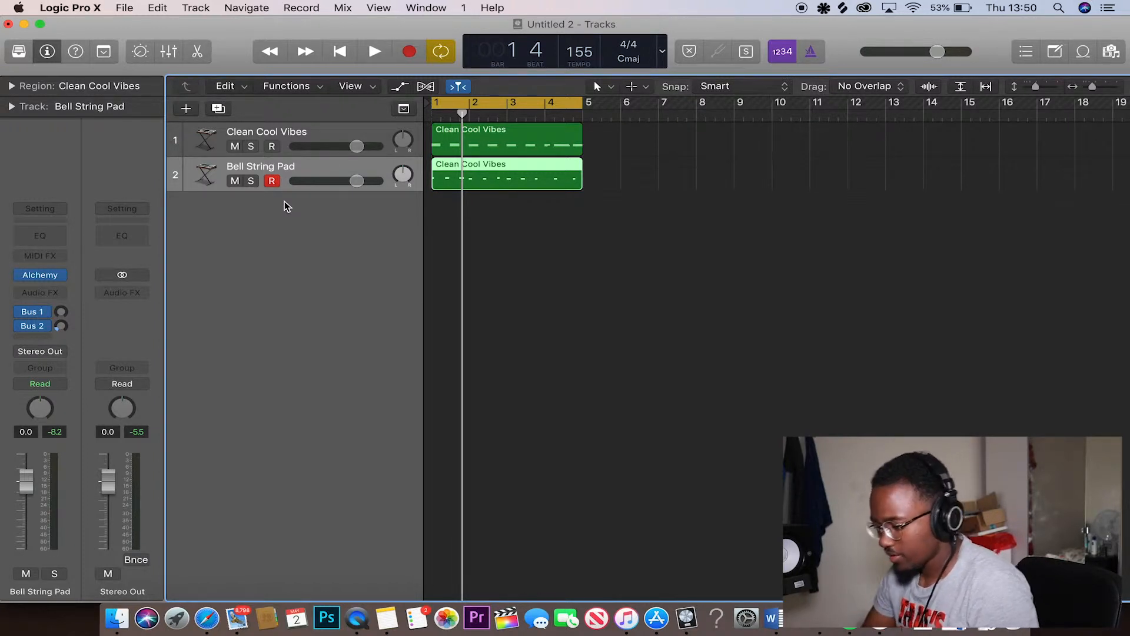
Check the preset and performance snapshot in the Bell String Pad track's Alchemy.
{"action": "mouse_move", "coordinate": [39, 279]}
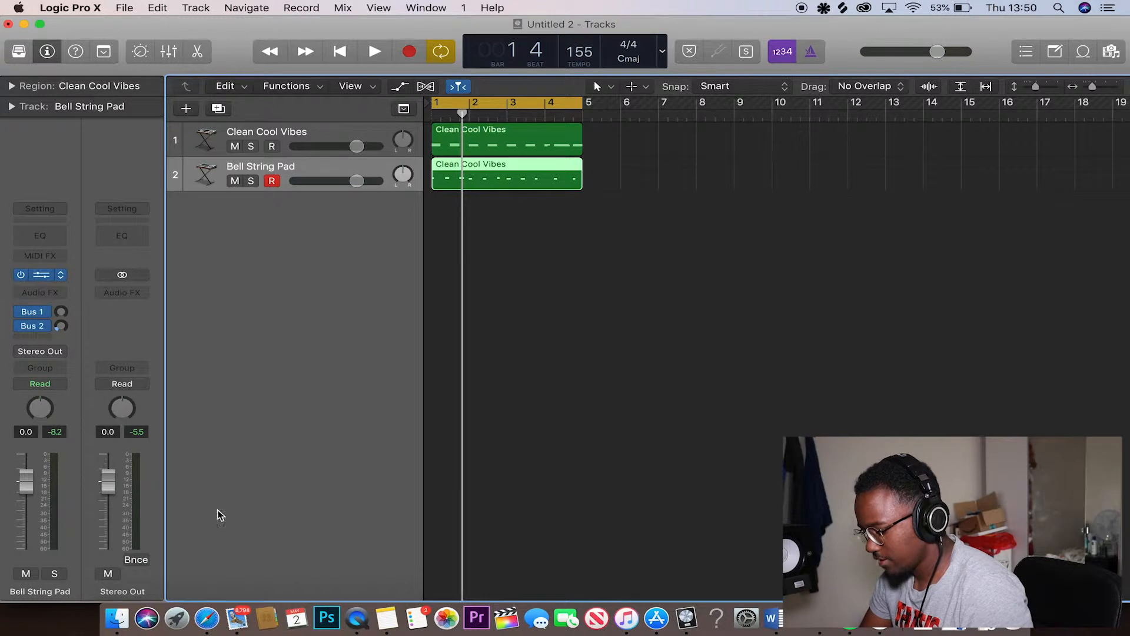
{"action": "left_click", "coordinate": [41, 274]}
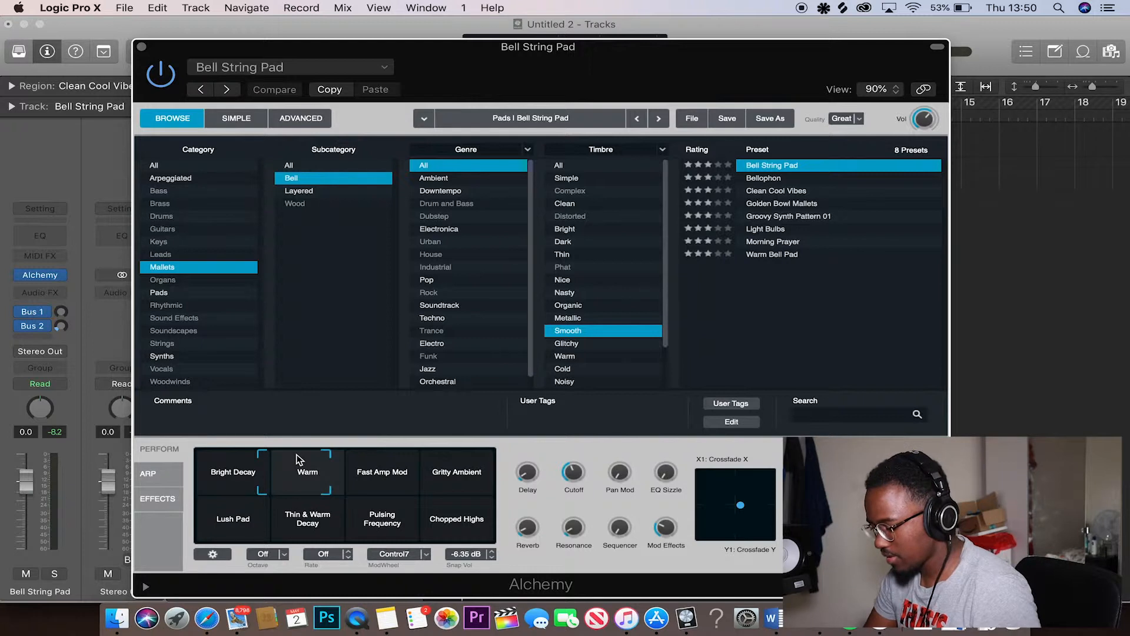
{"action": "left_click", "coordinate": [142, 47]}
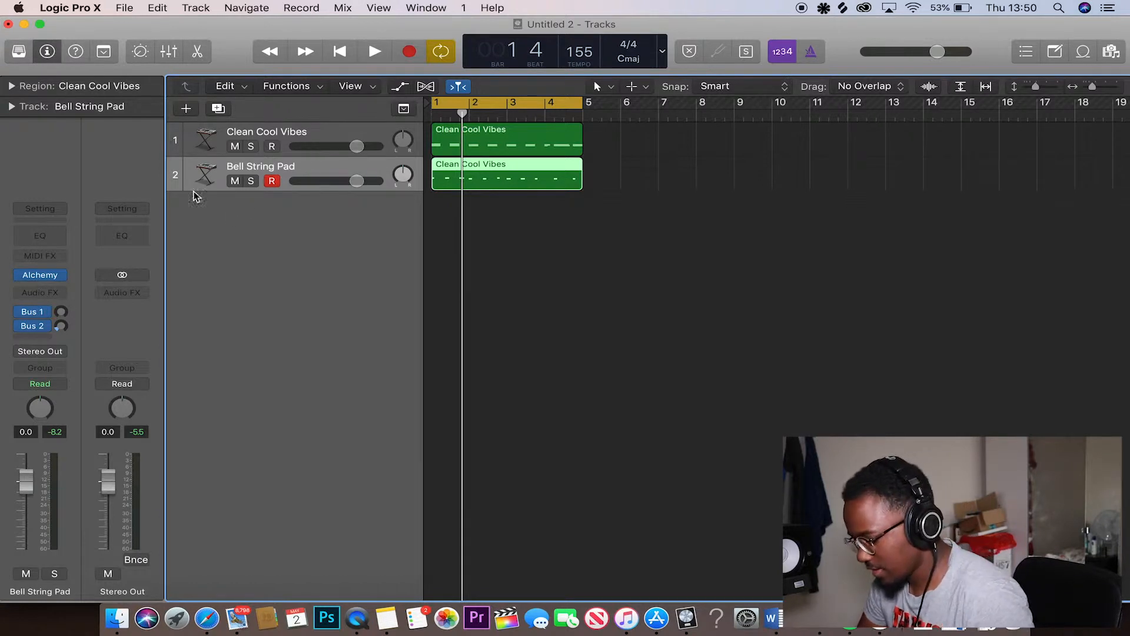
Create a third software instrument track and load Ultrabeat (Drum Synth) in stereo as its instrument.
{"action": "double_click", "coordinate": [287, 217]}
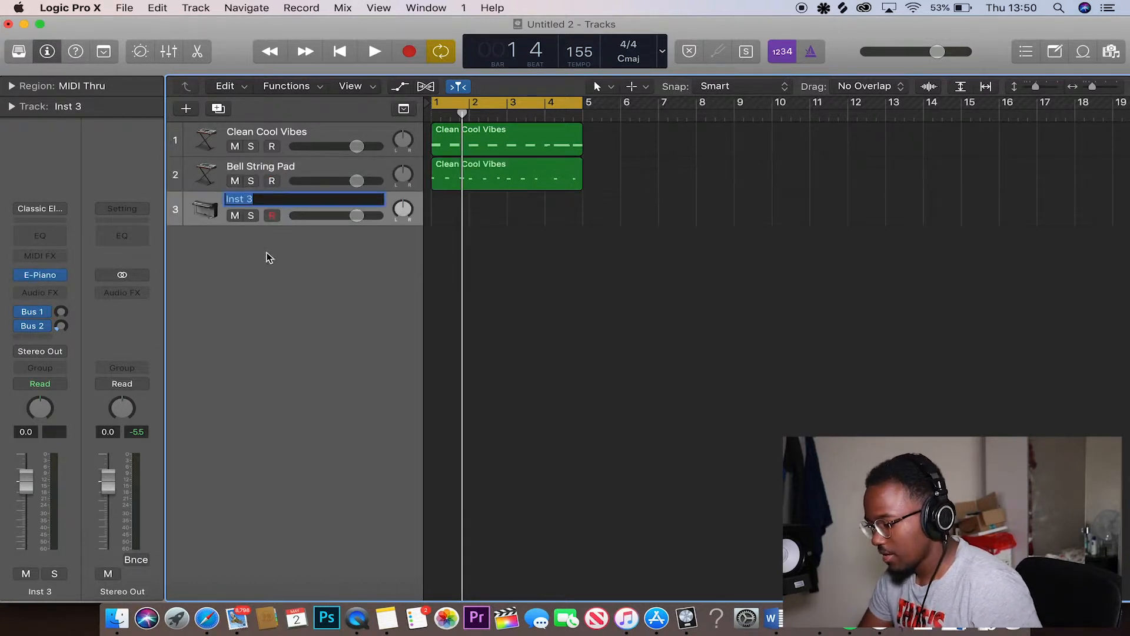
{"action": "key", "text": "Escape"}
{"action": "left_click", "coordinate": [62, 273]}
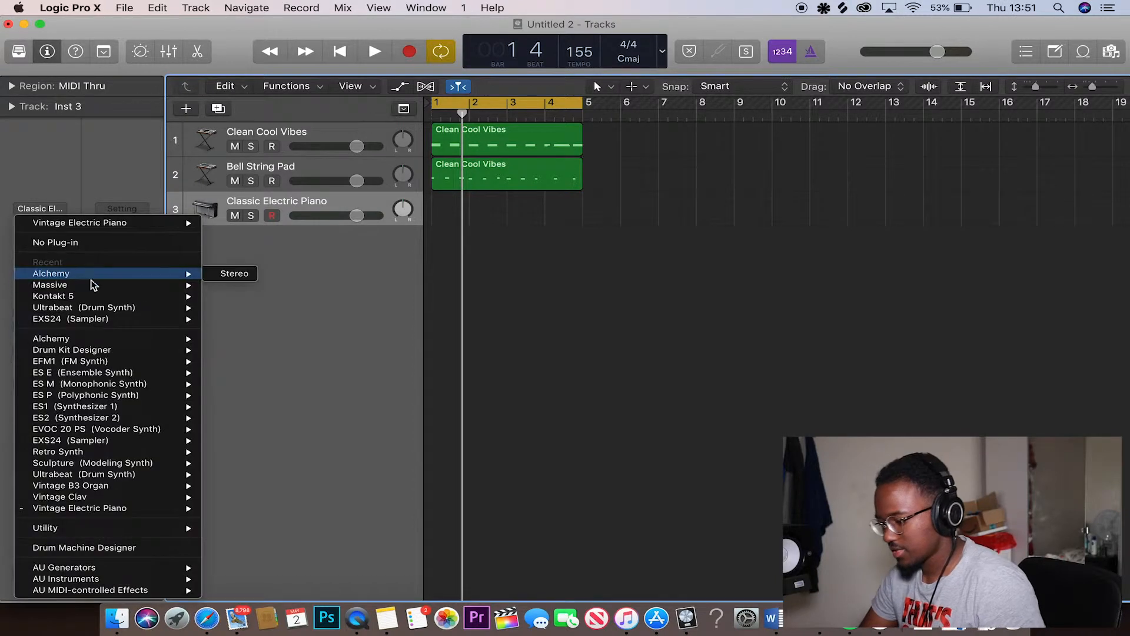
{"action": "mouse_move", "coordinate": [172, 308]}
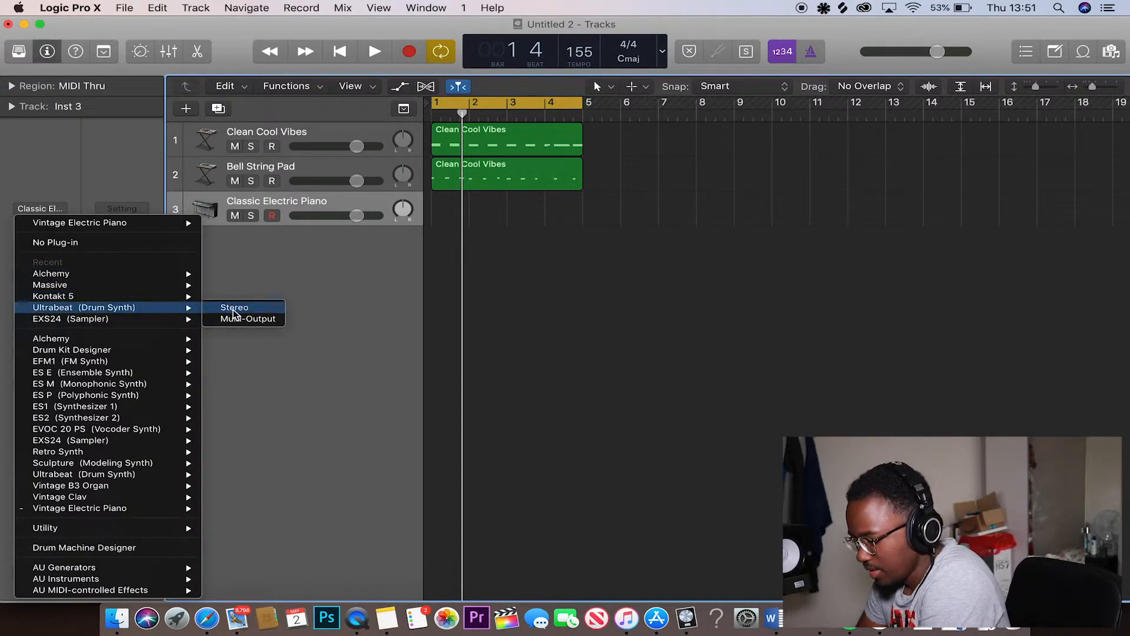
{"action": "left_click", "coordinate": [263, 304]}
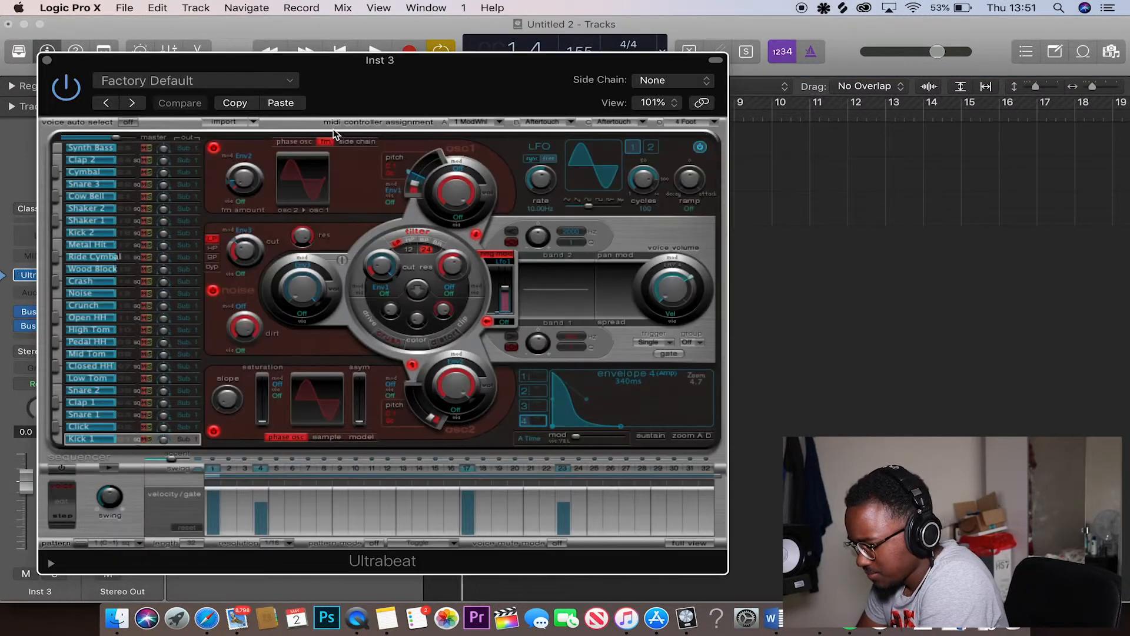
Load the Trap setting in Ultrabeat and move its window clear of the channel strips.
{"action": "left_click", "coordinate": [222, 89]}
{"action": "left_click", "coordinate": [189, 295]}
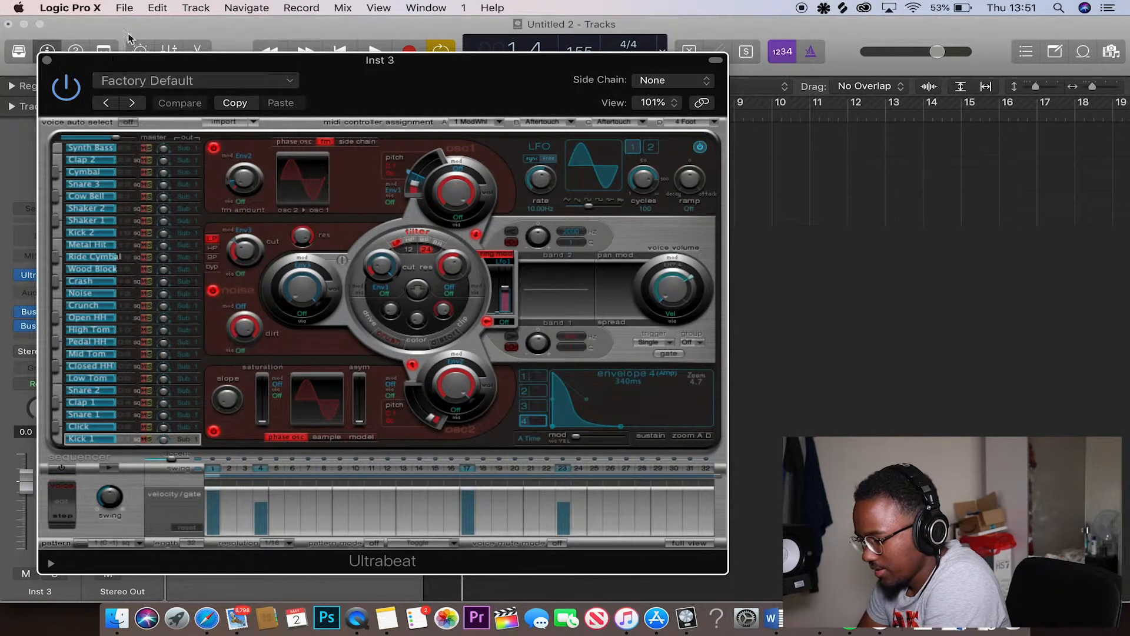
{"action": "left_click_drag", "start_coordinate": [80, 71], "coordinate": [204, 71]}
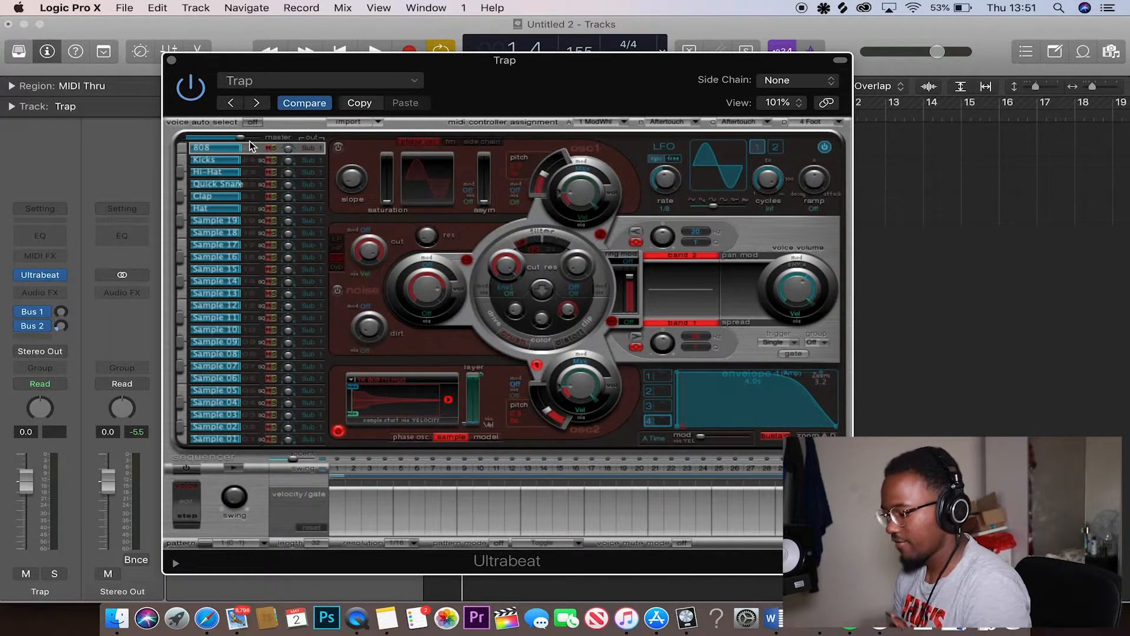
Show Ultrabeat's full step grid and place a Clap hit on step 9.
{"action": "left_click", "coordinate": [241, 196]}
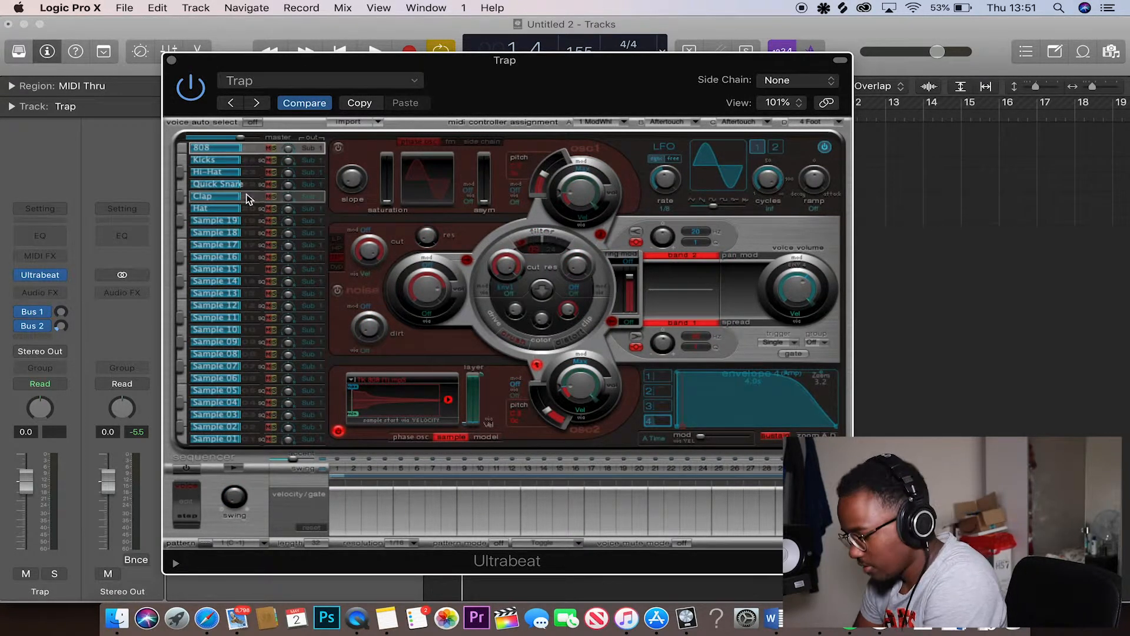
{"action": "left_click", "coordinate": [824, 542]}
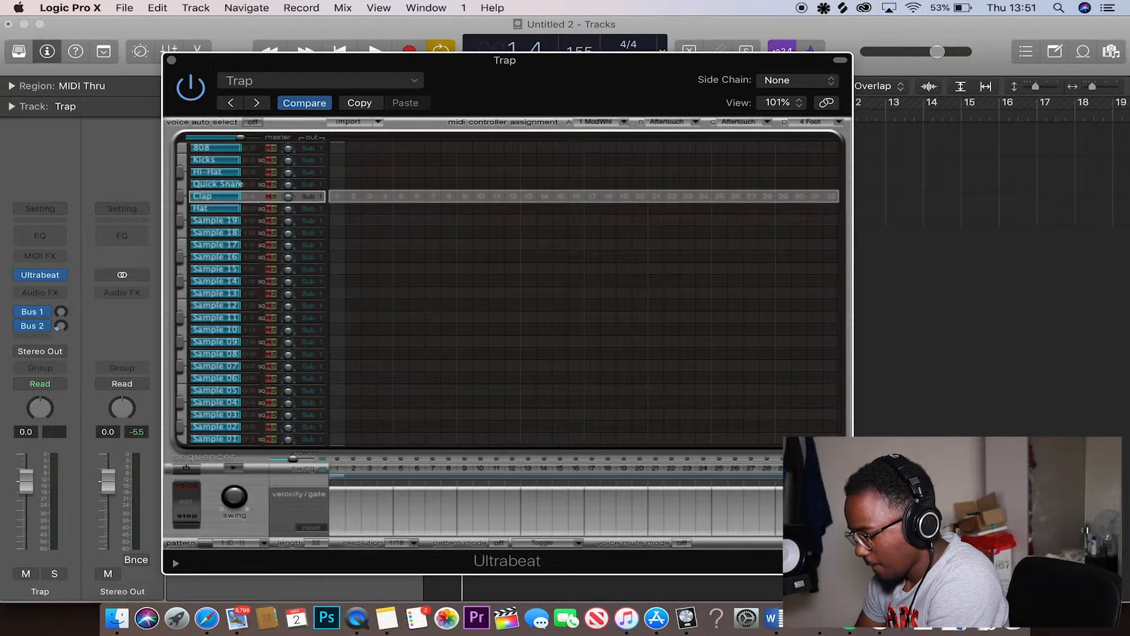
{"action": "left_click", "coordinate": [395, 198]}
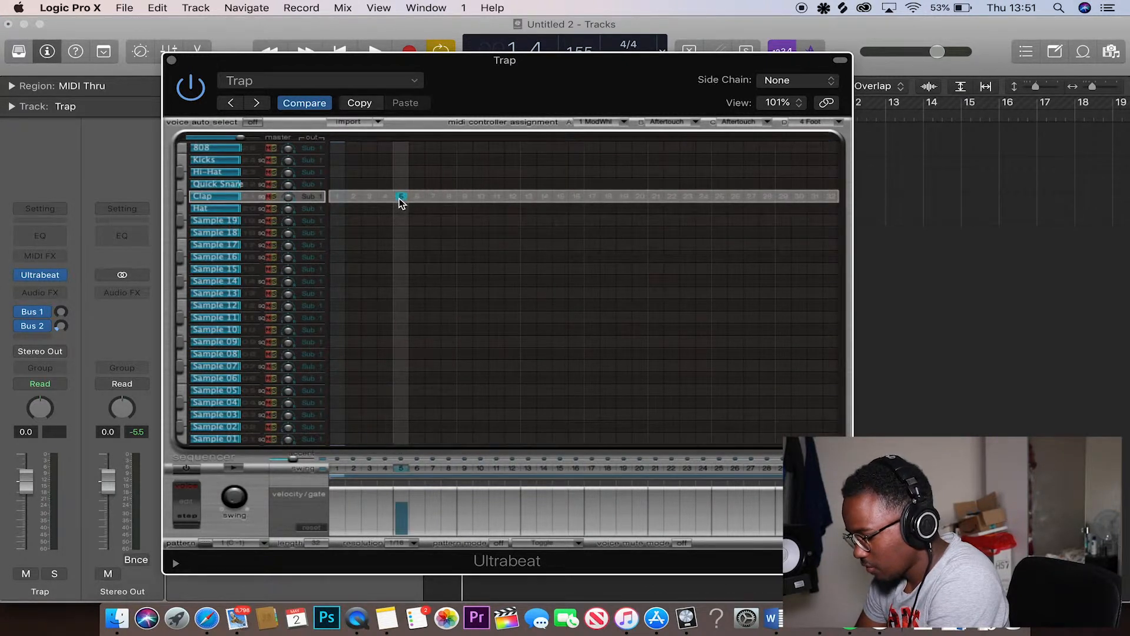
{"action": "left_click", "coordinate": [401, 196]}
{"action": "left_click", "coordinate": [468, 198]}
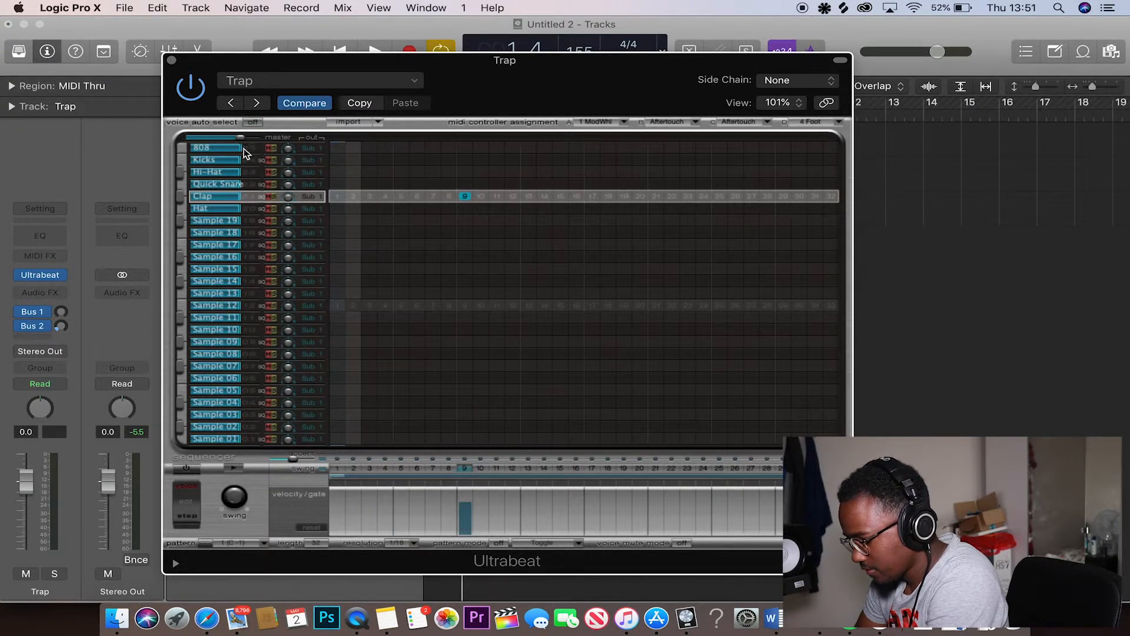
Lower Ultrabeat's master volume and turn on its step sequencer while the loop plays.
{"action": "left_click_drag", "start_coordinate": [240, 139], "coordinate": [215, 148]}
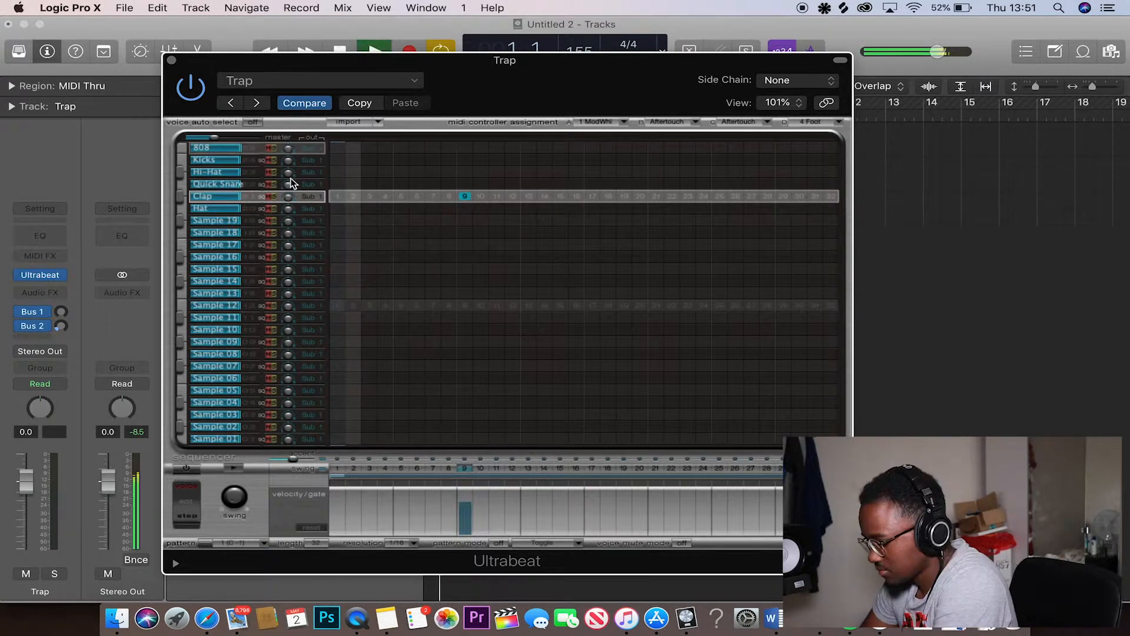
{"action": "left_click", "coordinate": [185, 470]}
{"action": "key", "text": "space"}
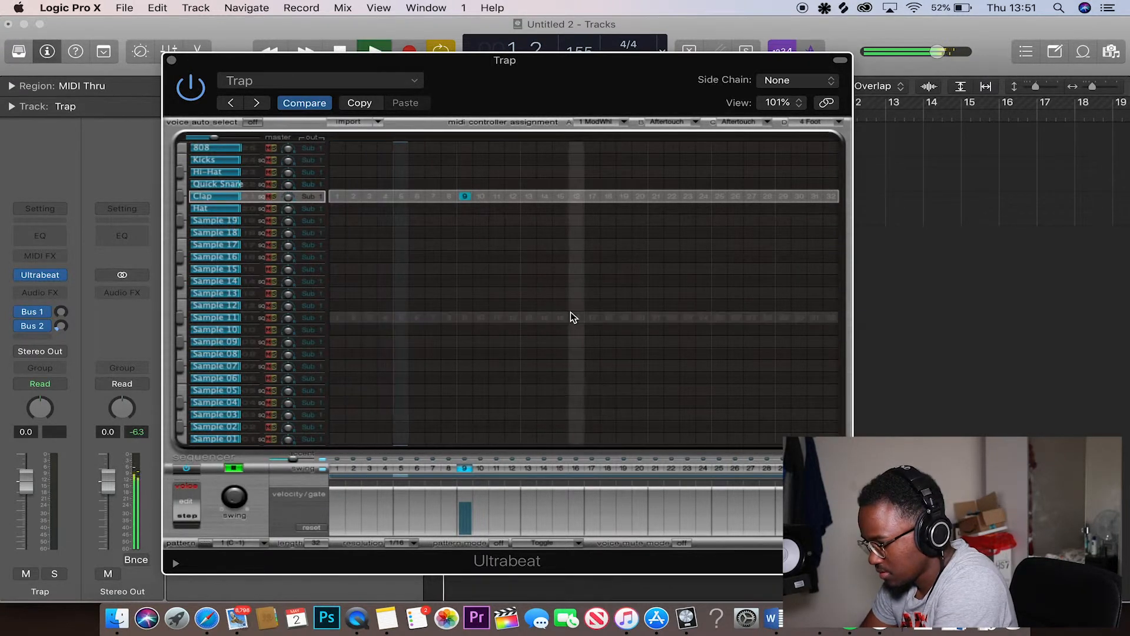
Add a Clap hit on step 25, raise Ultrabeat's master volume slightly, and return to the synthesizer view.
{"action": "left_click", "coordinate": [717, 199]}
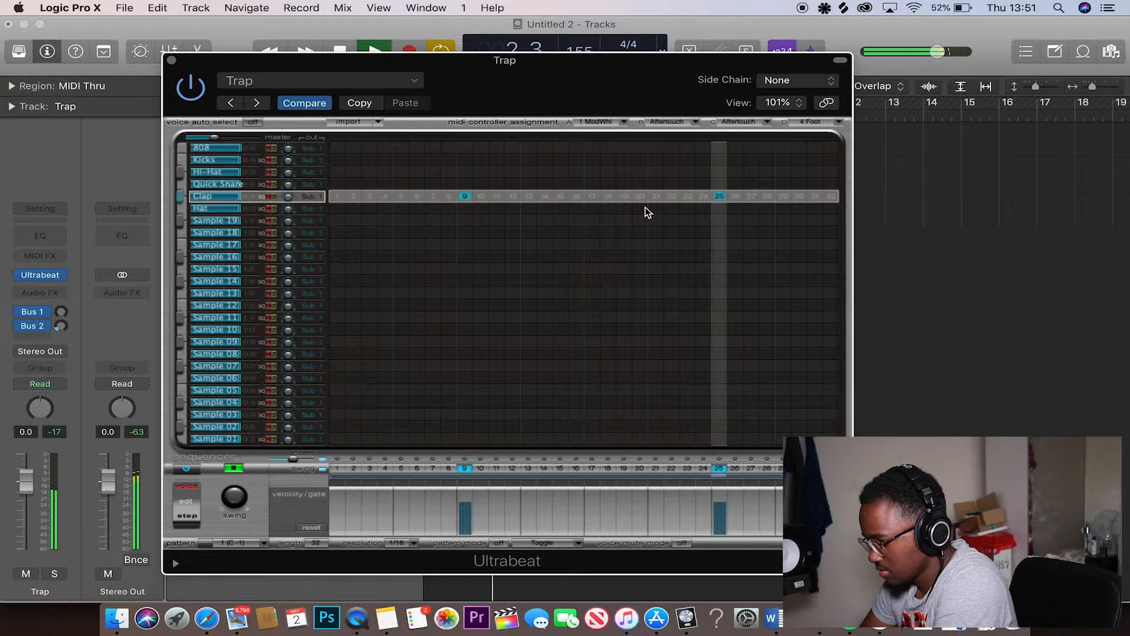
{"action": "left_click_drag", "start_coordinate": [218, 139], "coordinate": [221, 140]}
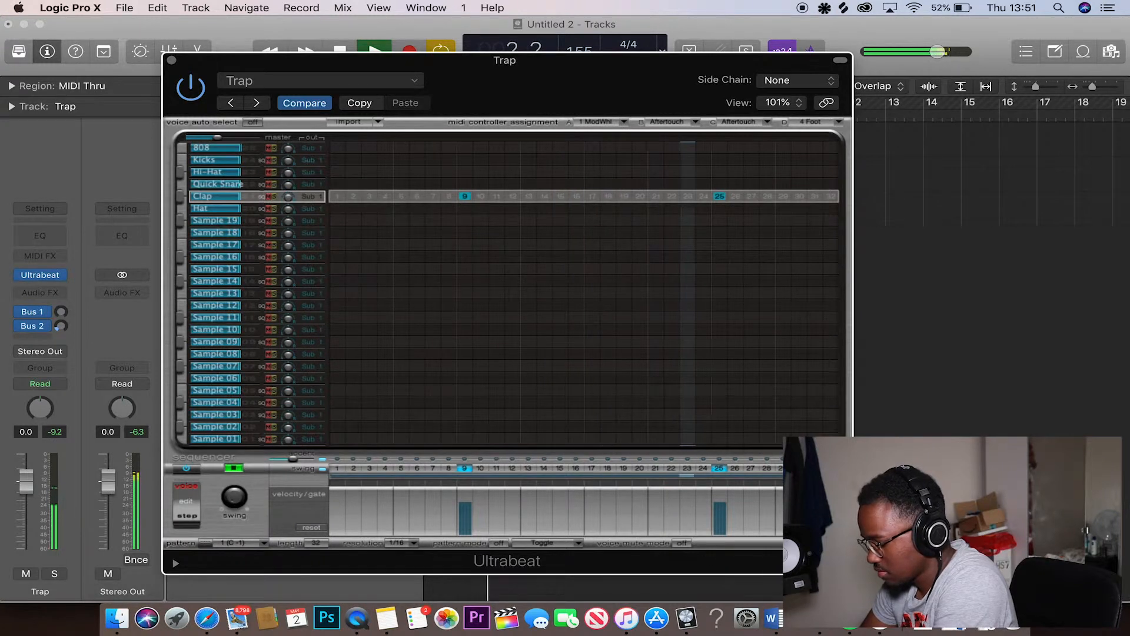
{"action": "left_click", "coordinate": [829, 543]}
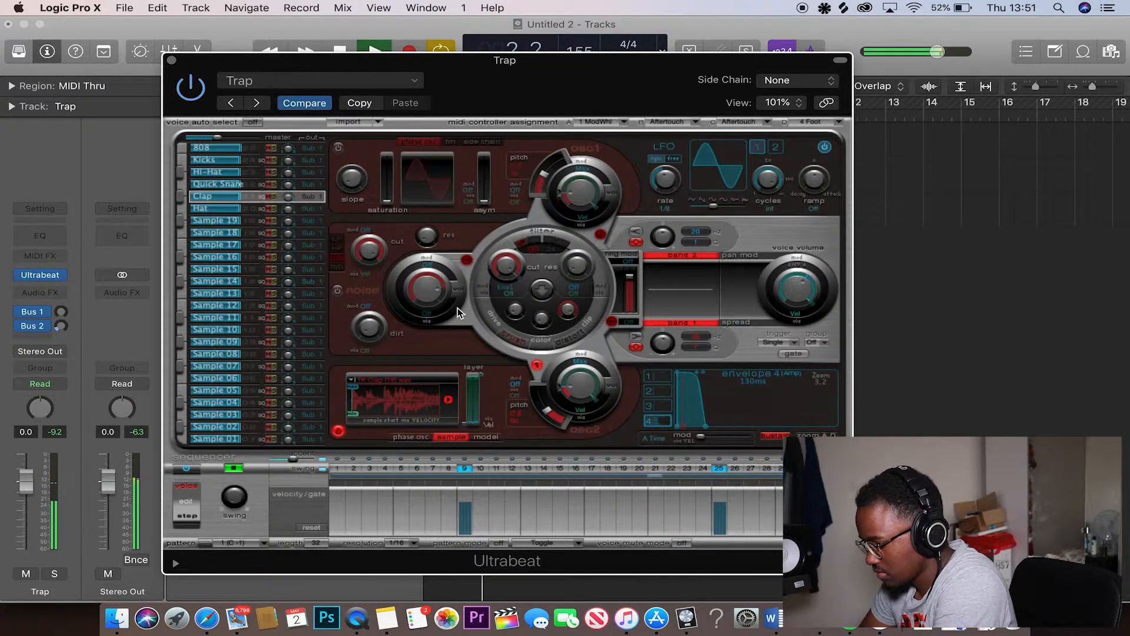
{"action": "key", "text": "space"}
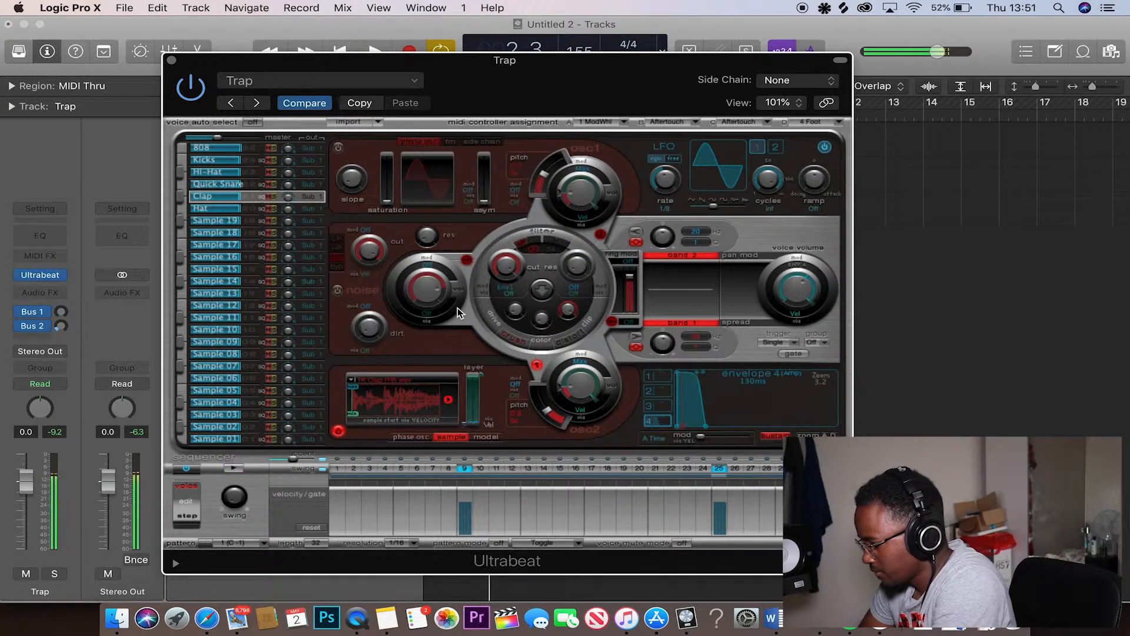
Browse the snares among the Splice drum samples and load JOHNNY_J_snare_trap_fir… into oscillator 2 of Ultrabeat's Clap voice.
{"action": "left_click", "coordinate": [825, 8]}
{"action": "left_click", "coordinate": [844, 8]}
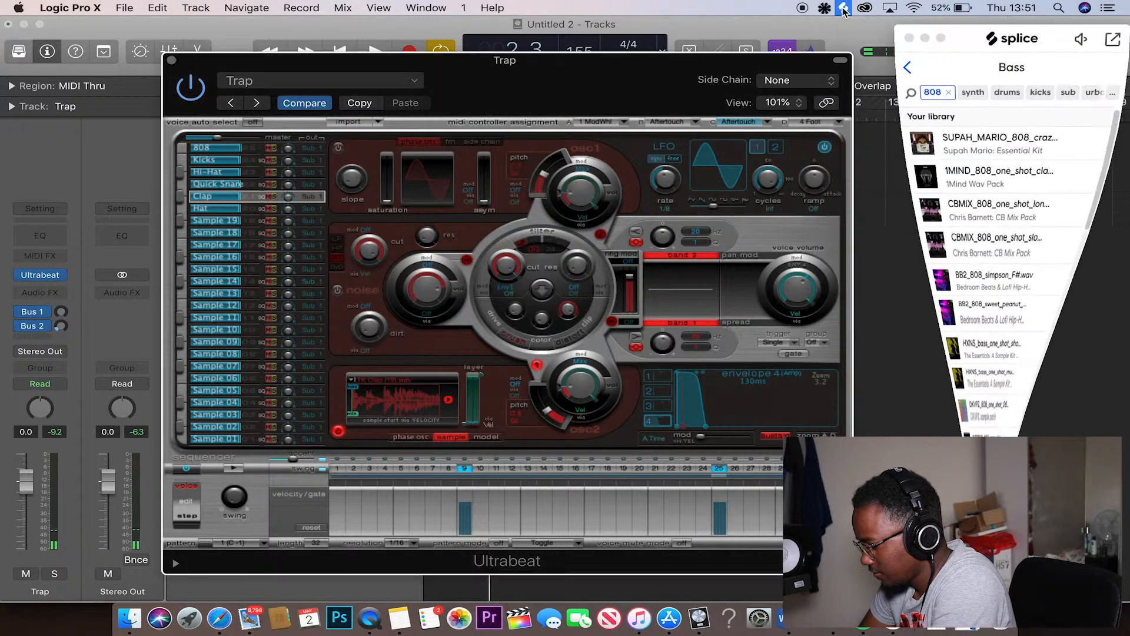
{"action": "left_click", "coordinate": [906, 61]}
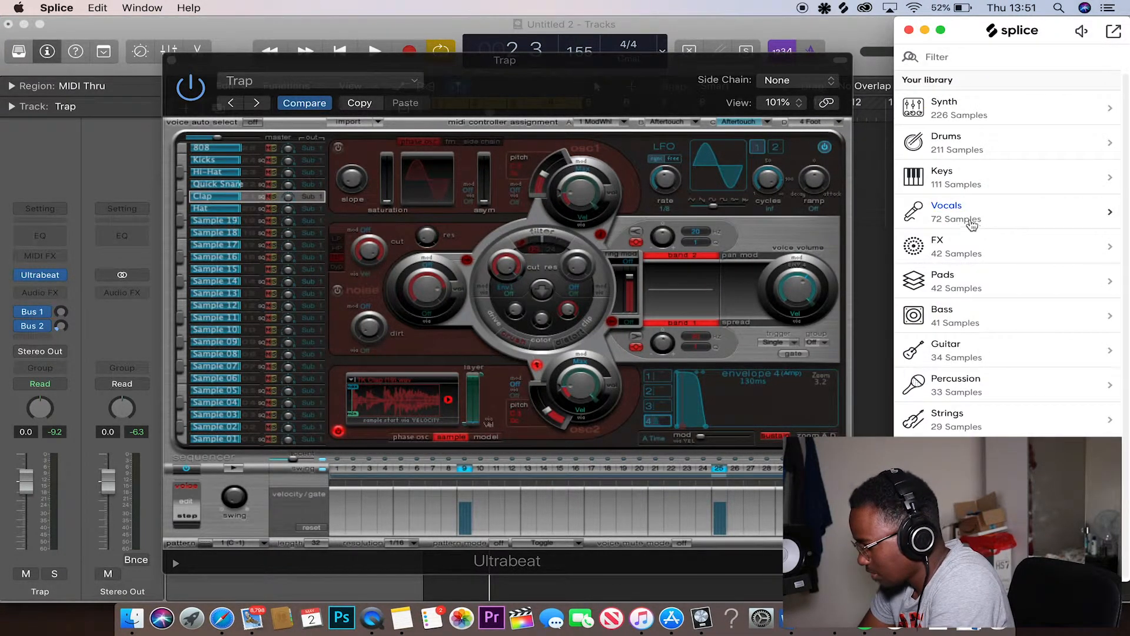
{"action": "left_click", "coordinate": [988, 147]}
{"action": "left_click", "coordinate": [997, 84]}
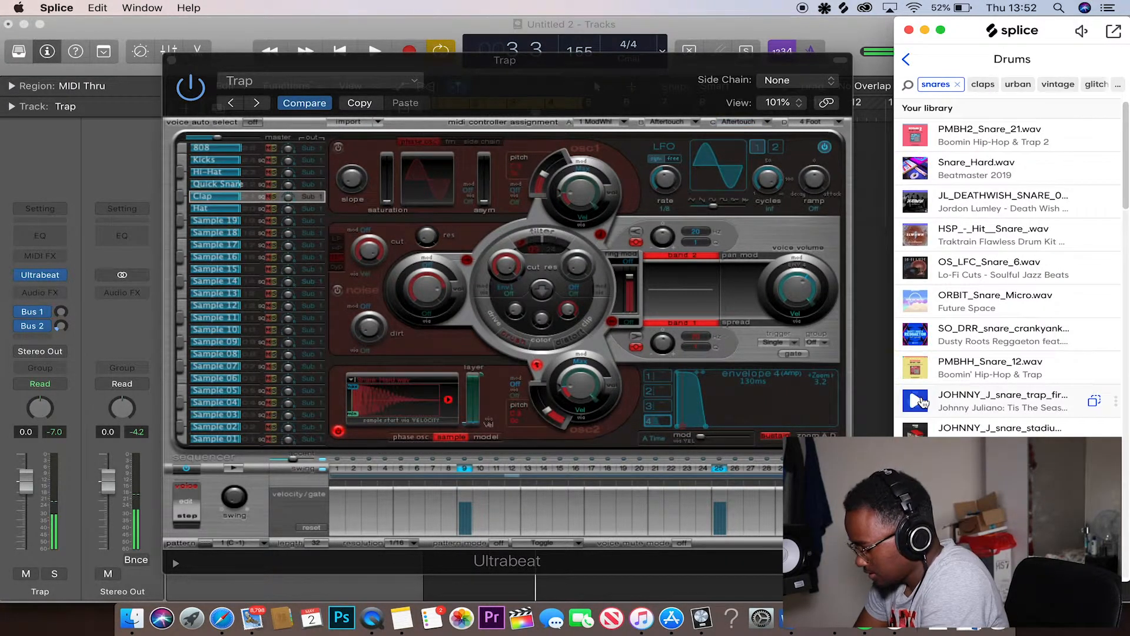
{"action": "scroll", "coordinate": [923, 403], "scroll_direction": "down", "scroll_amount": 2}
{"action": "left_click_drag", "start_coordinate": [990, 345], "coordinate": [415, 395]}
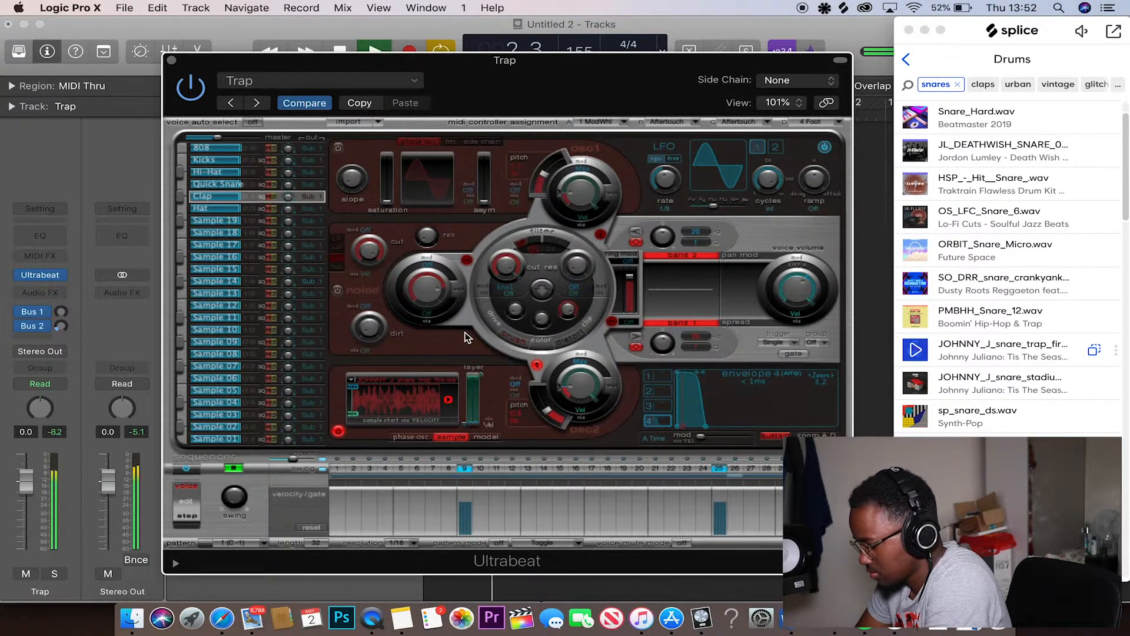
Try the Clap voice's oscillator 2 pitch at 293.7 Hz while the loop plays, then stop playback and close Splice.
{"action": "mouse_move", "coordinate": [549, 412]}
{"action": "scroll", "coordinate": [549, 416], "scroll_direction": "up", "scroll_amount": 1}
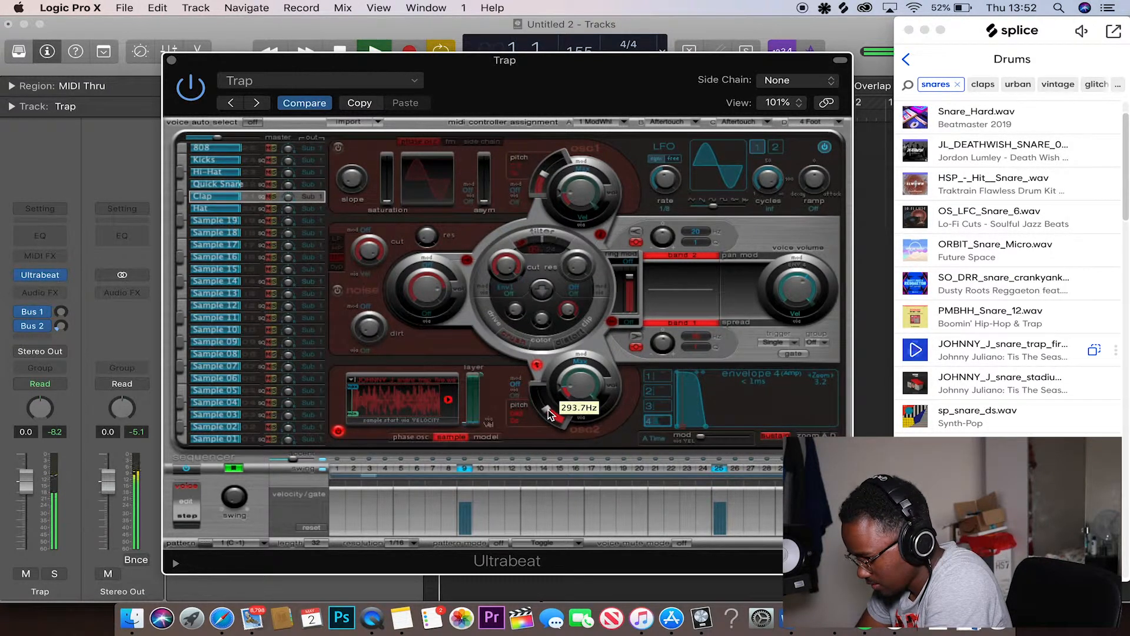
{"action": "scroll", "coordinate": [549, 414], "scroll_direction": "up", "scroll_amount": 1}
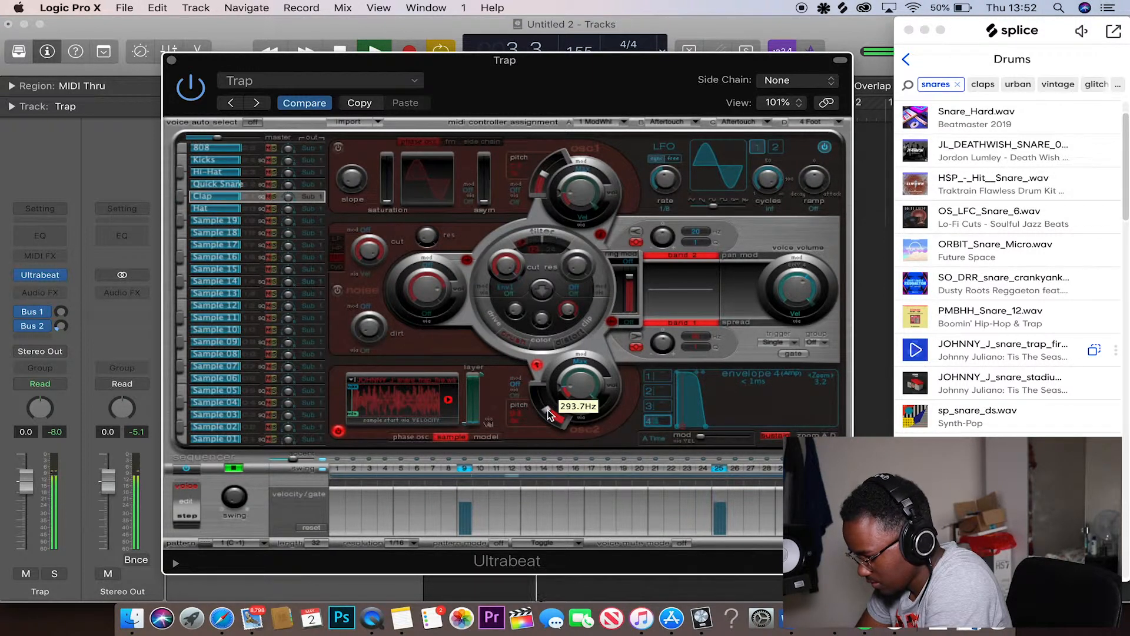
{"action": "key", "text": "space"}
{"action": "left_click", "coordinate": [909, 31]}
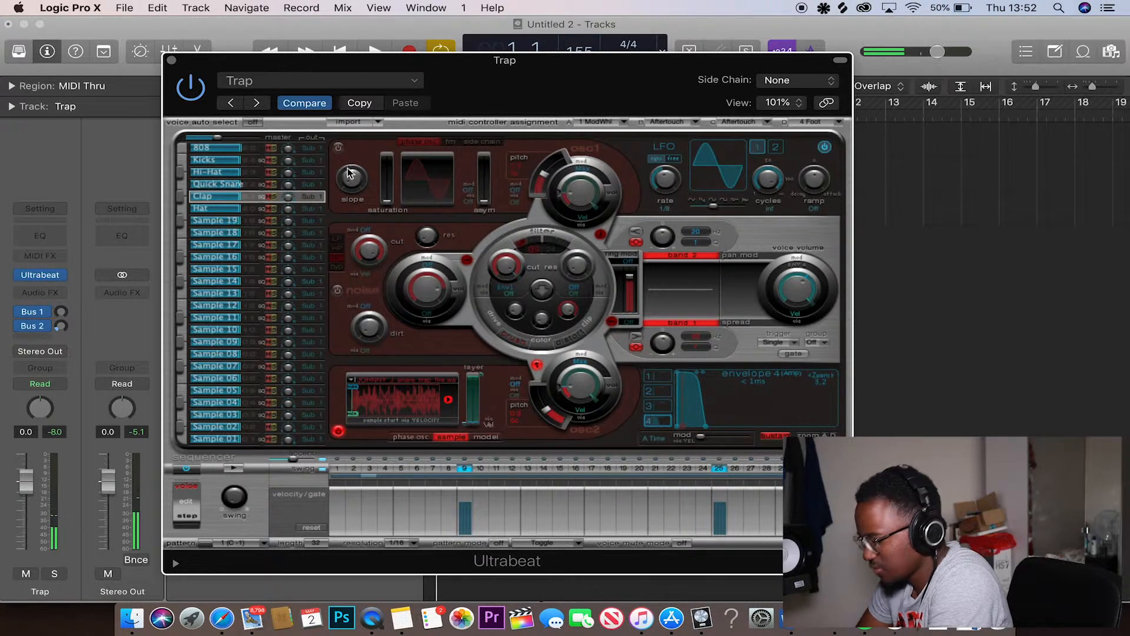
Set Ultrabeat's master volume to -20.0 dB, check it against the loop, and close the Ultrabeat window.
{"action": "left_click", "coordinate": [217, 139]}
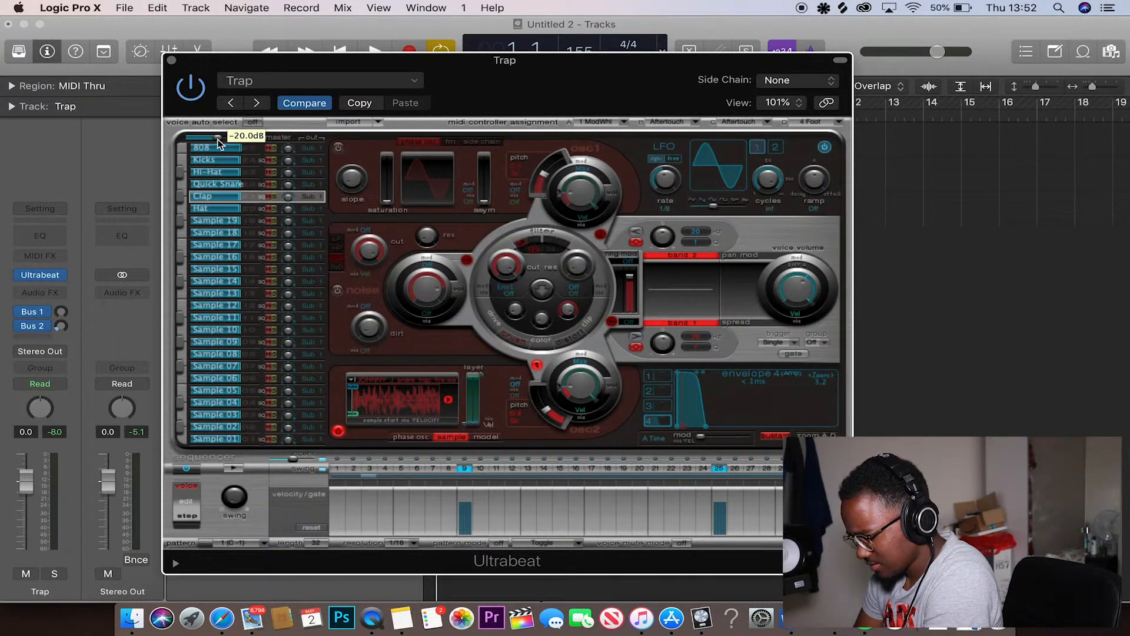
{"action": "key", "text": "space"}
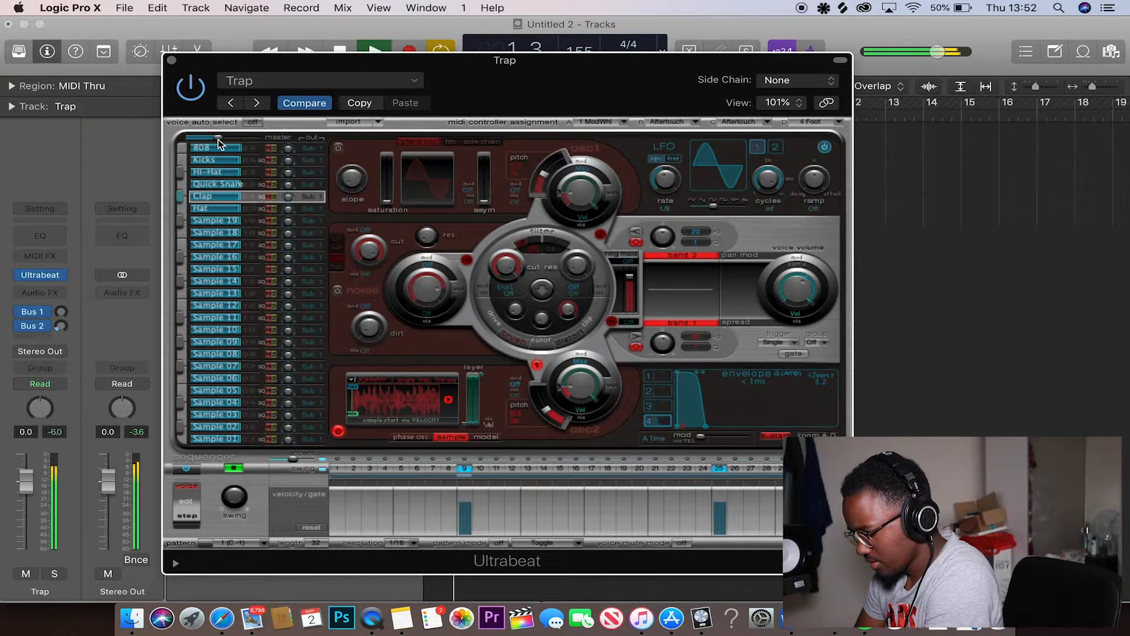
{"action": "left_click", "coordinate": [171, 60]}
{"action": "key", "text": "space"}
Set the Trap track's volume to -0.5 dB while checking the balance with the playing loop.
{"action": "left_click_drag", "start_coordinate": [351, 222], "coordinate": [349, 216]}
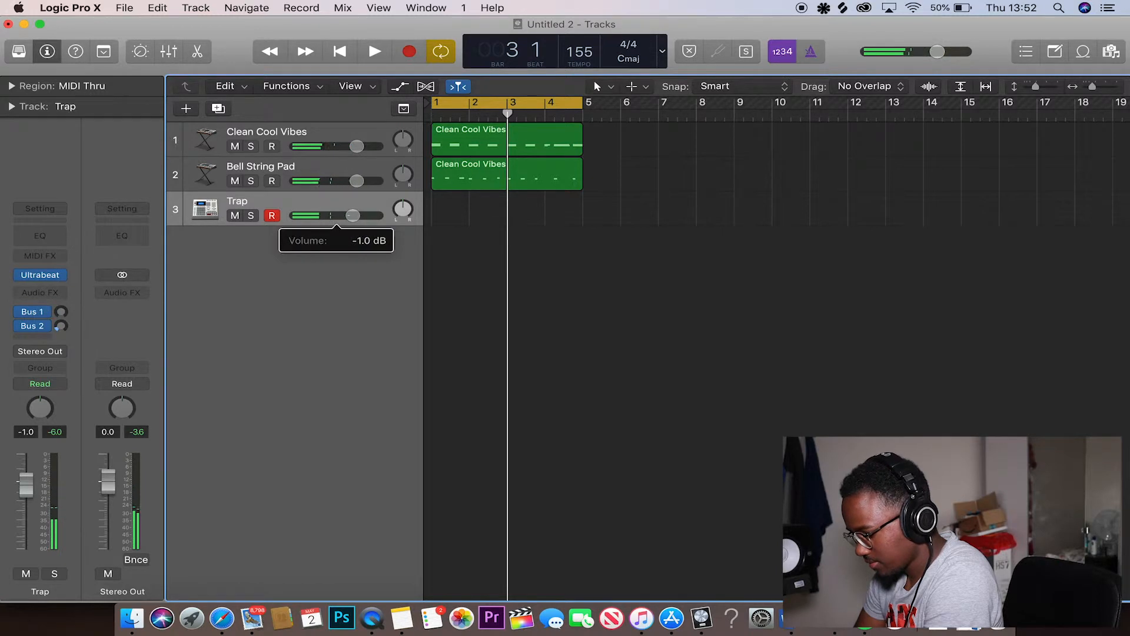
{"action": "key", "text": "space"}
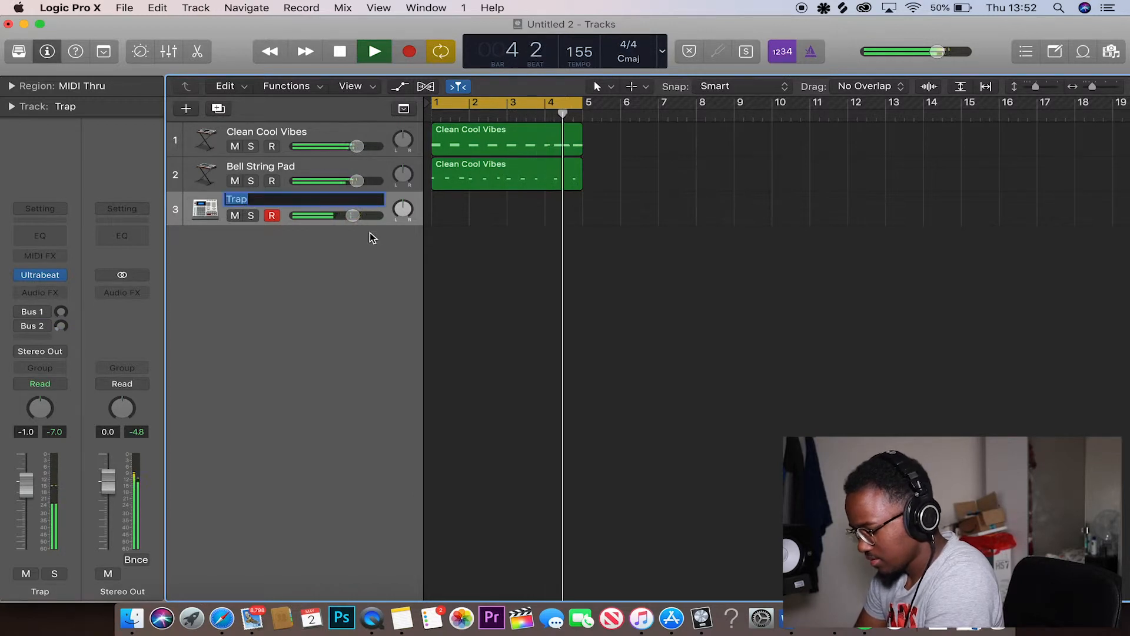
{"action": "left_click_drag", "start_coordinate": [353, 216], "coordinate": [355, 216]}
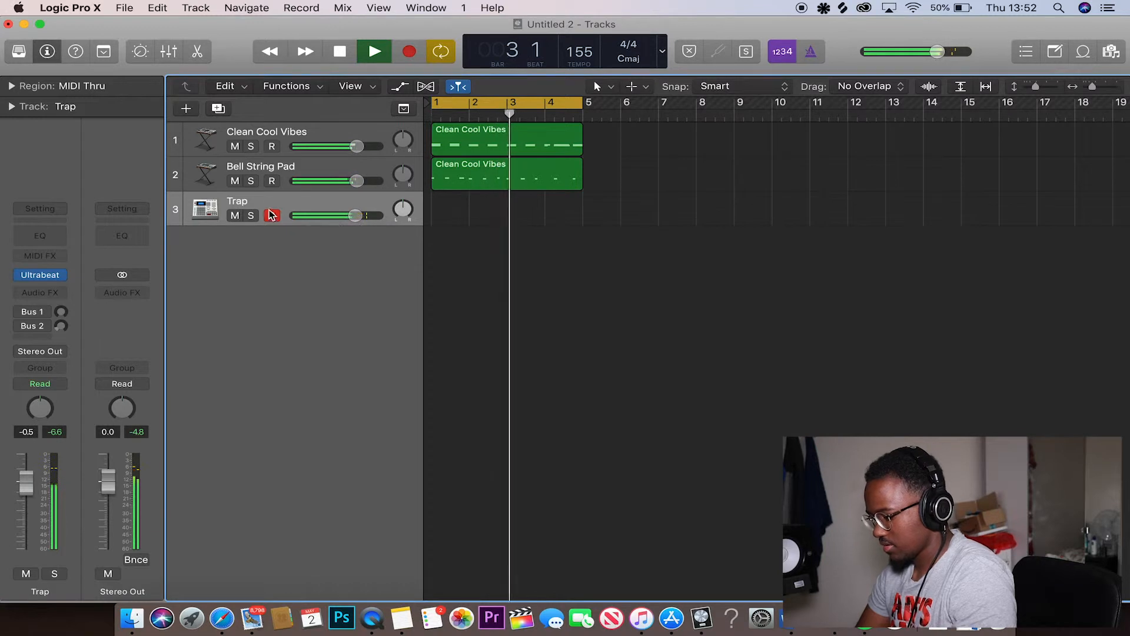
{"action": "key", "text": "space"}
Rename the Trap track as Claps and duplicate it as a new track with the same settings.
{"action": "double_click", "coordinate": [265, 203]}
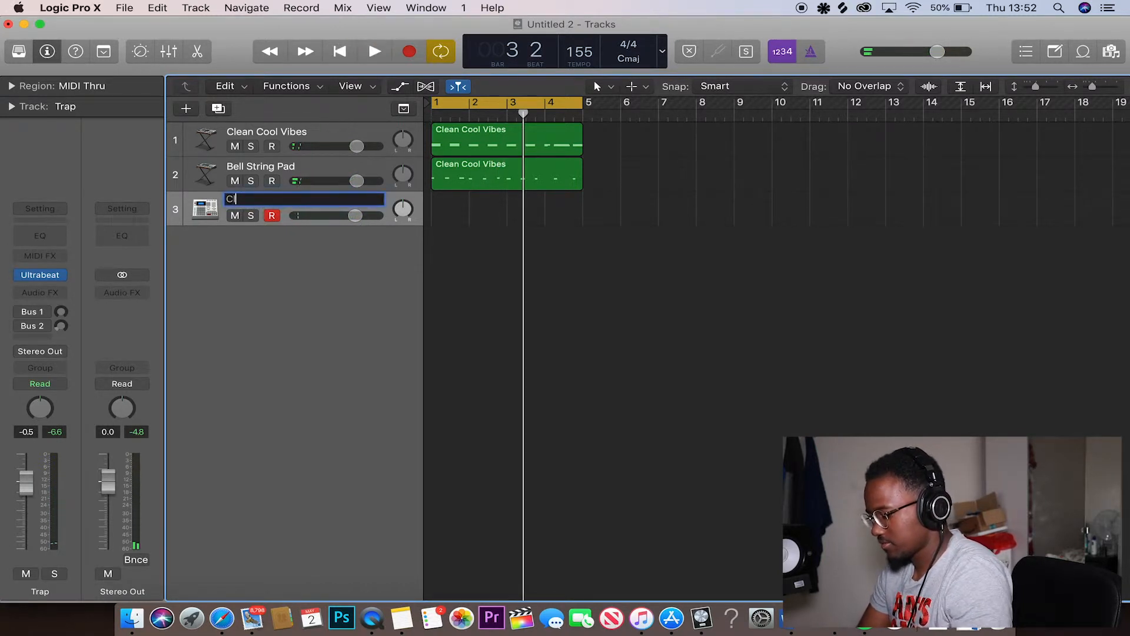
{"action": "key", "text": "Return"}
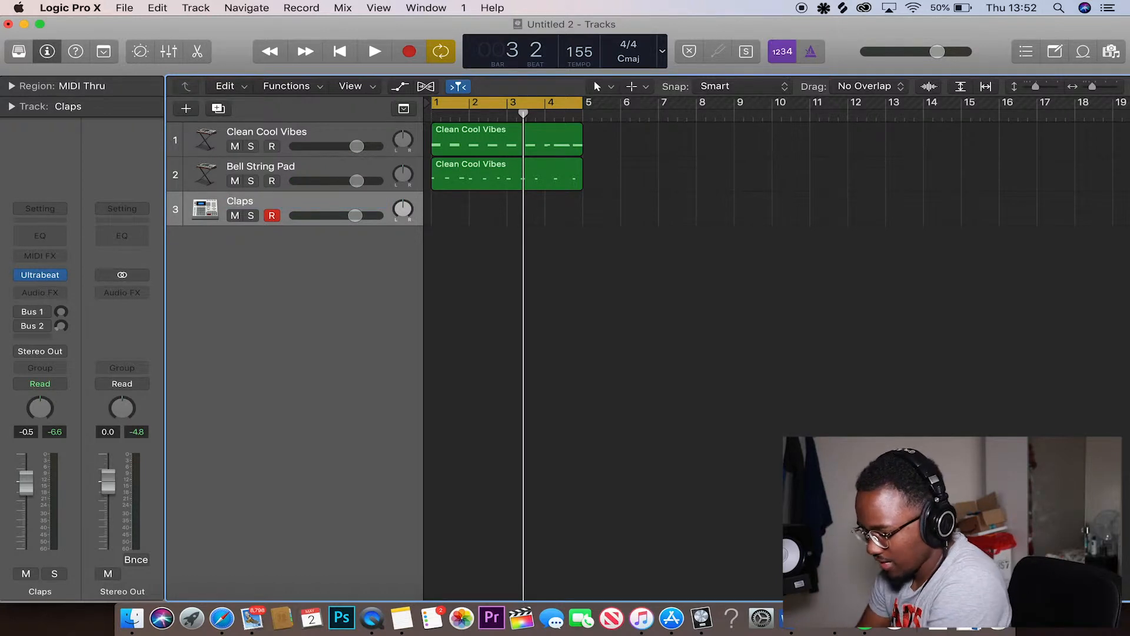
{"action": "key", "text": "super+d"}
Place Ultrabeat's clap pattern as a region at bar 14 of the first Claps track and turn off its step sequencer.
{"action": "left_click", "coordinate": [250, 205]}
{"action": "left_click", "coordinate": [45, 276]}
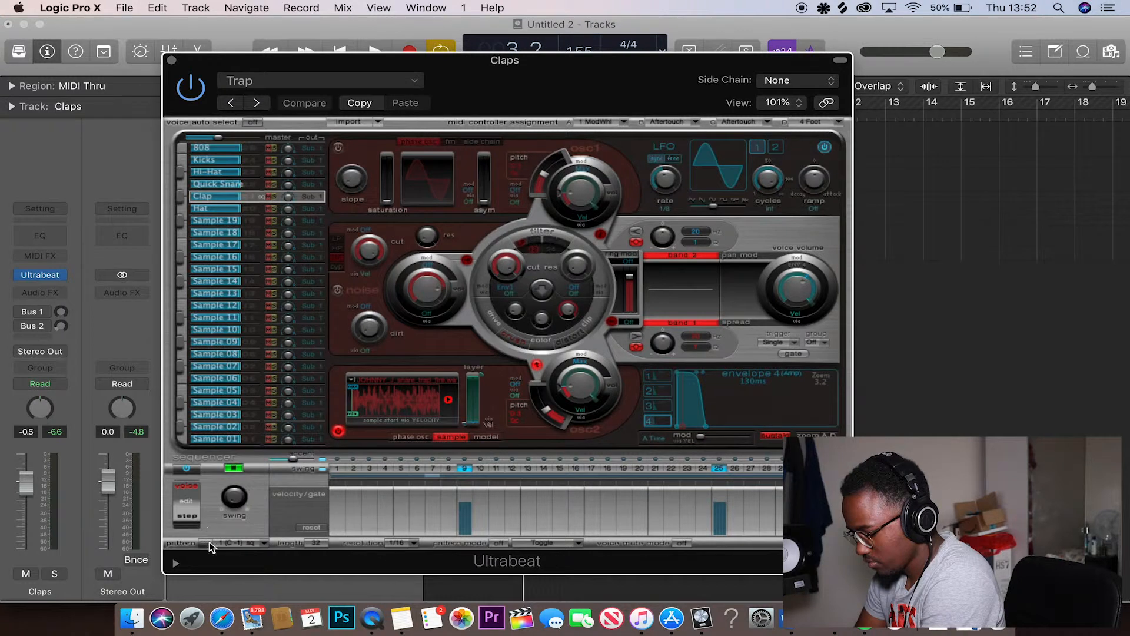
{"action": "left_click_drag", "start_coordinate": [210, 546], "coordinate": [959, 202]}
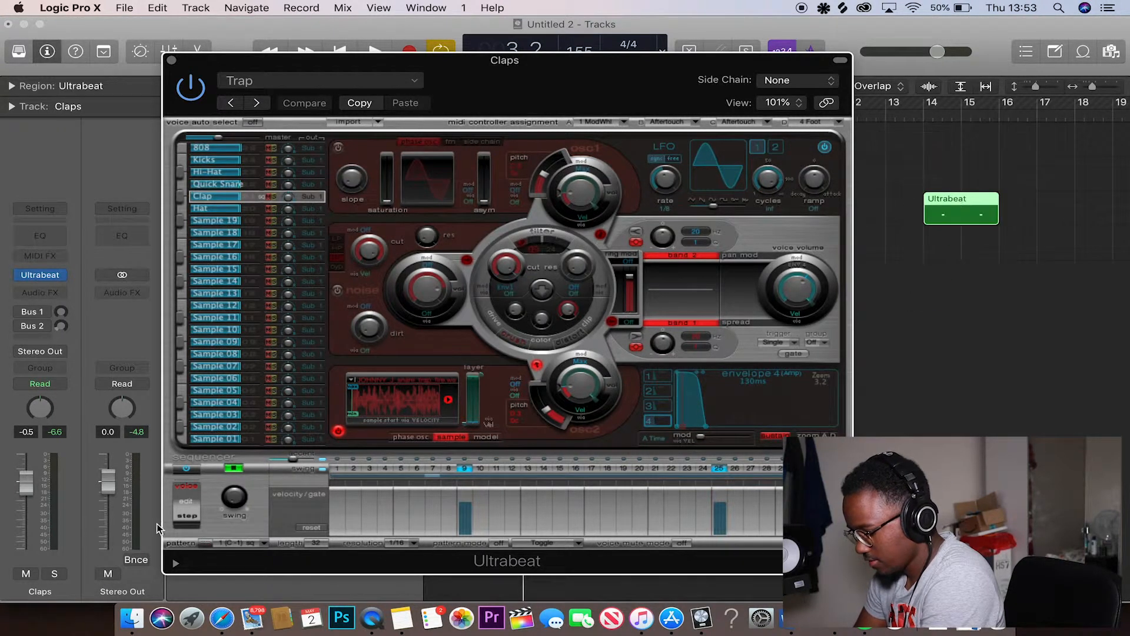
{"action": "left_click", "coordinate": [195, 467]}
{"action": "left_click", "coordinate": [172, 60]}
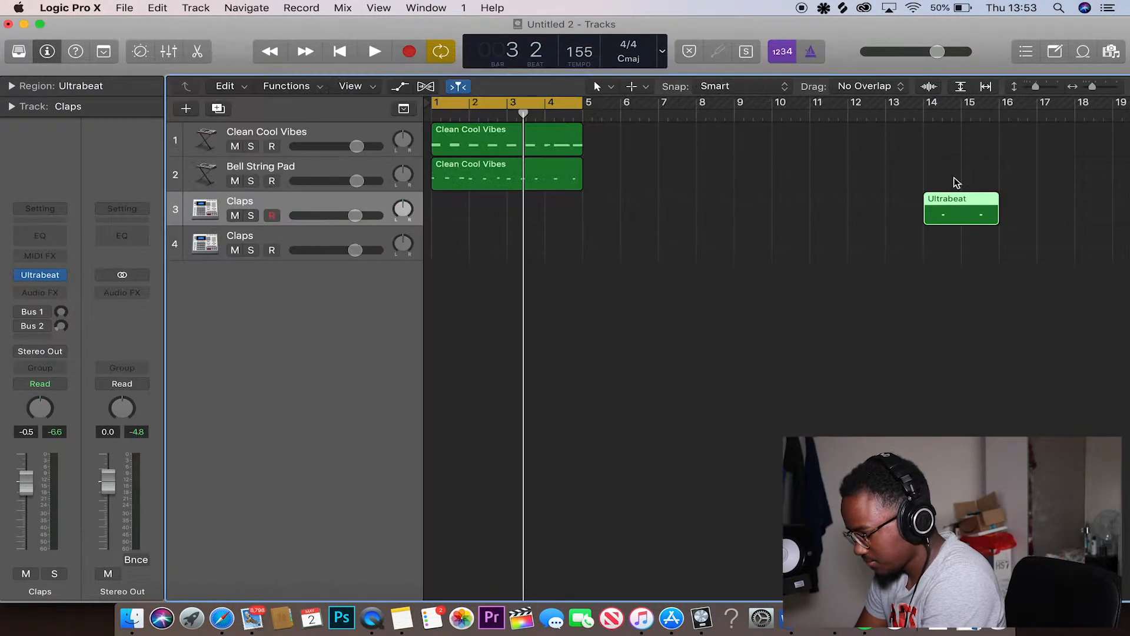
Move the Ultrabeat region to bar 1, copy it to bar 3, and play the loop.
{"action": "left_click_drag", "start_coordinate": [966, 209], "coordinate": [545, 218]}
{"action": "key", "text": "space"}
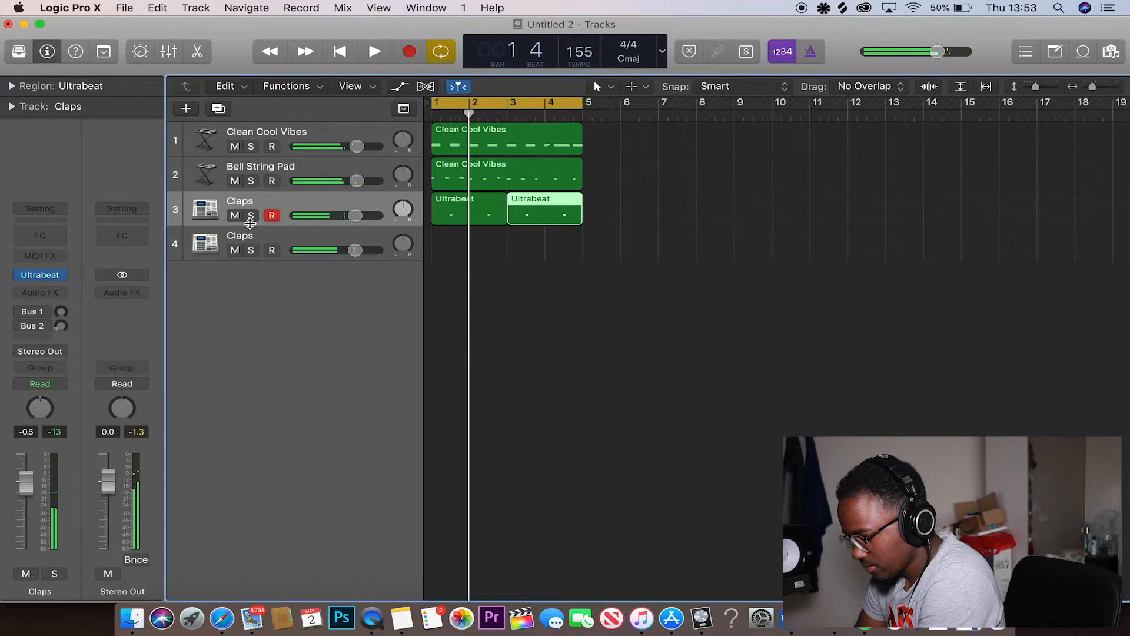
Turn off the step sequencer in the second Claps track's Ultrabeat and play the loop to check the clap regions.
{"action": "left_click", "coordinate": [293, 258]}
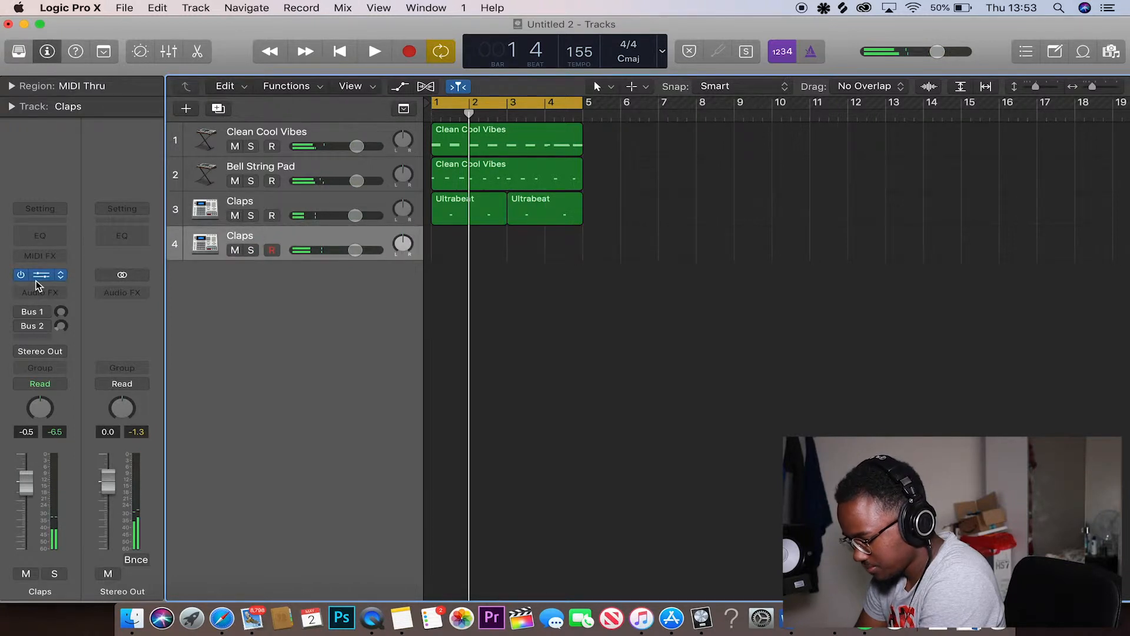
{"action": "left_click", "coordinate": [40, 275]}
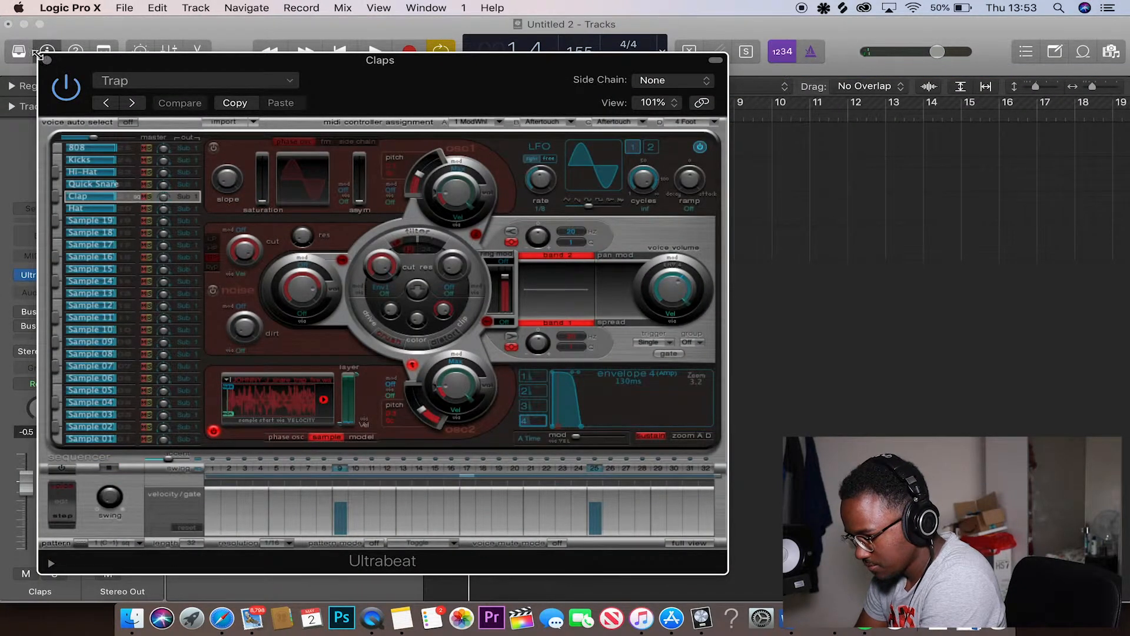
{"action": "left_click", "coordinate": [46, 60]}
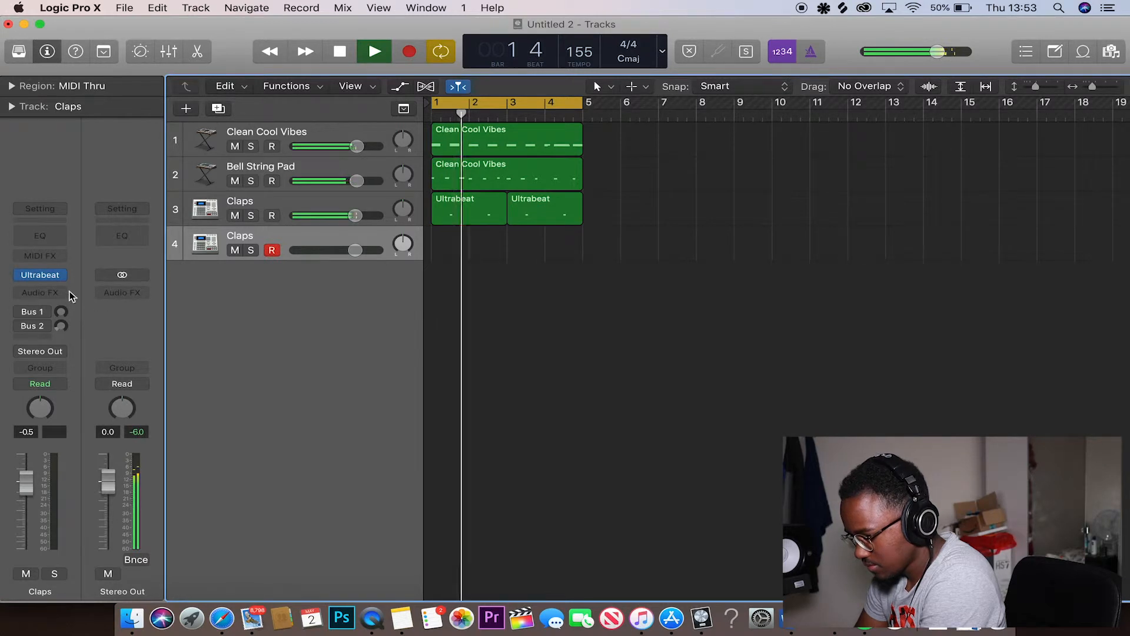
{"action": "key", "text": "space"}
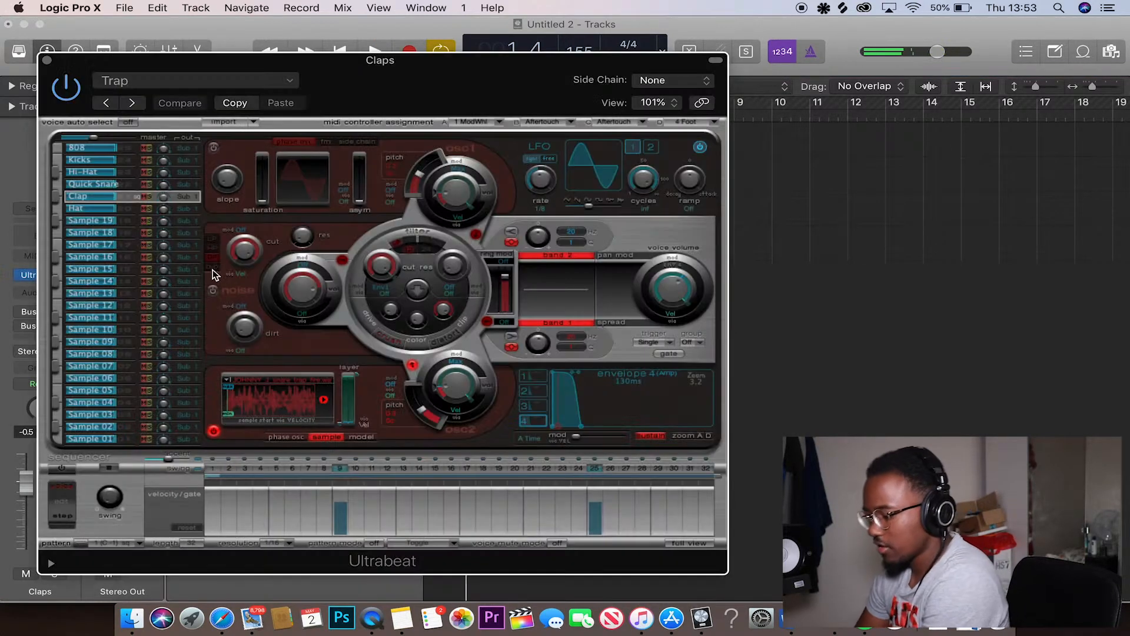
Show the full step grid in the second Claps track's Ultrabeat and clear the Clap hits on steps 9 and 25.
{"action": "left_click", "coordinate": [99, 172]}
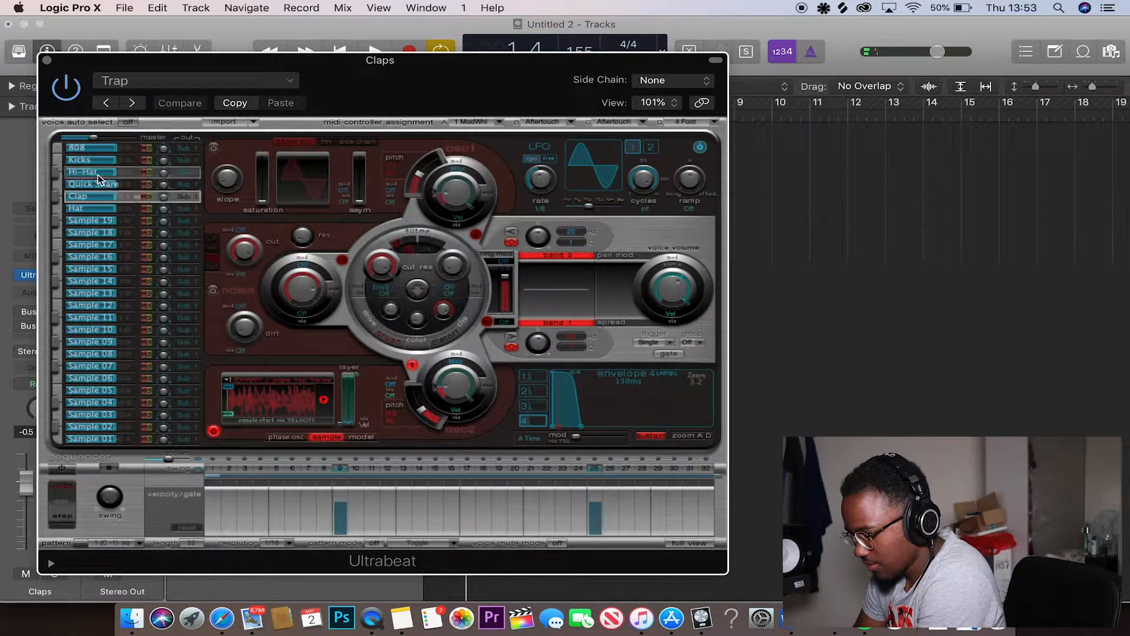
{"action": "left_click", "coordinate": [690, 543]}
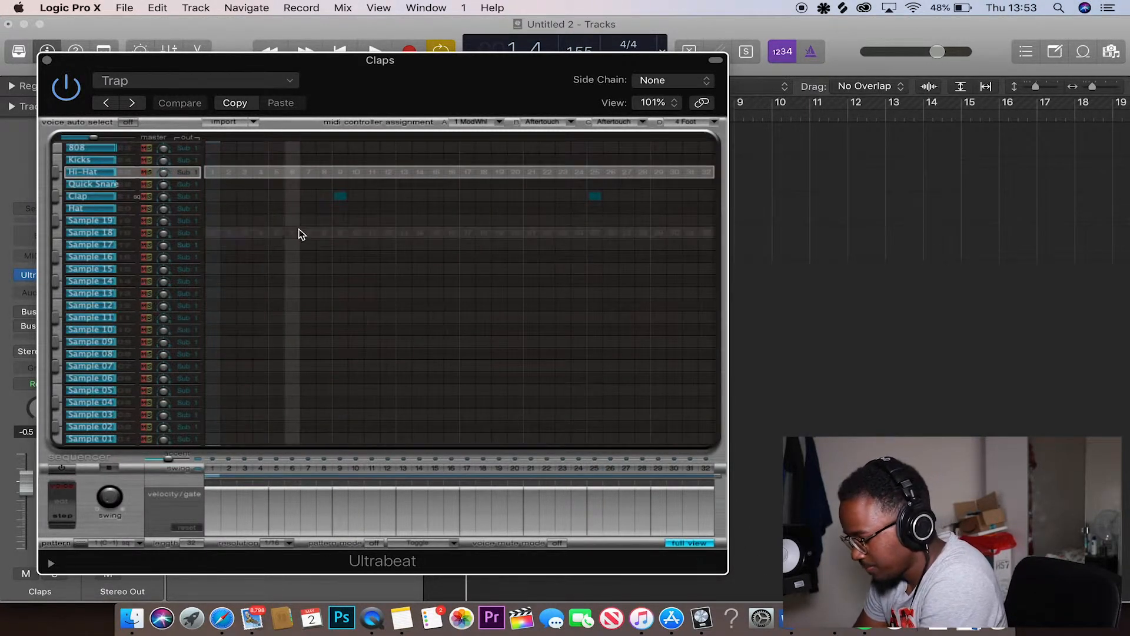
{"action": "left_click", "coordinate": [339, 207]}
{"action": "left_click", "coordinate": [339, 198]}
{"action": "left_click", "coordinate": [339, 206]}
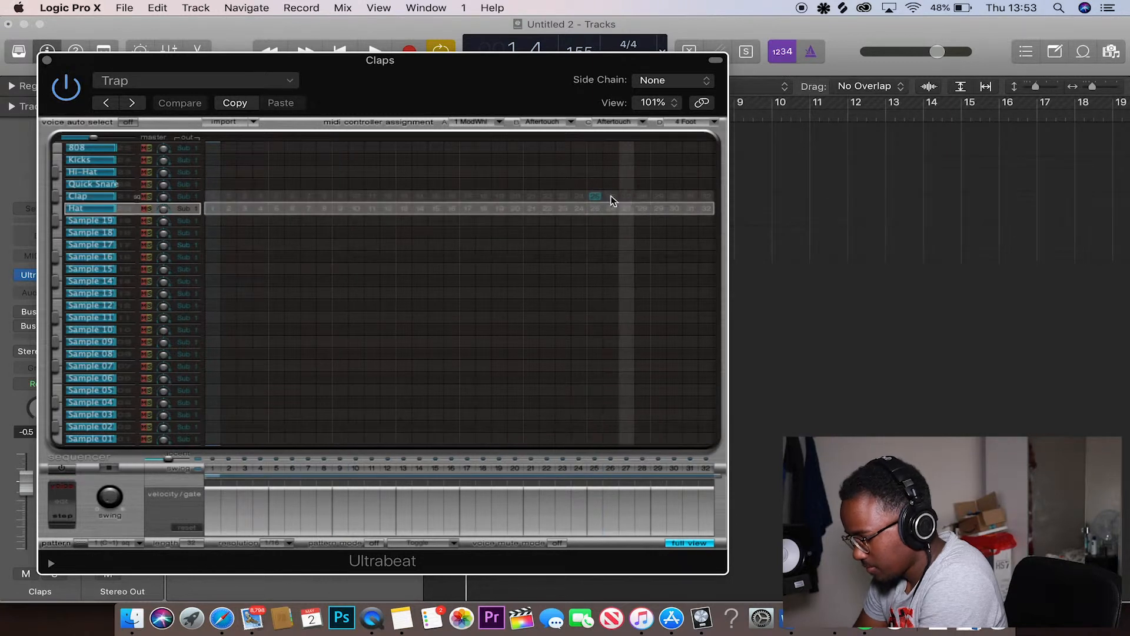
{"action": "left_click", "coordinate": [595, 196]}
Place Hi-Hat hits on every odd step from 1 to 13.
{"action": "left_click", "coordinate": [212, 173]}
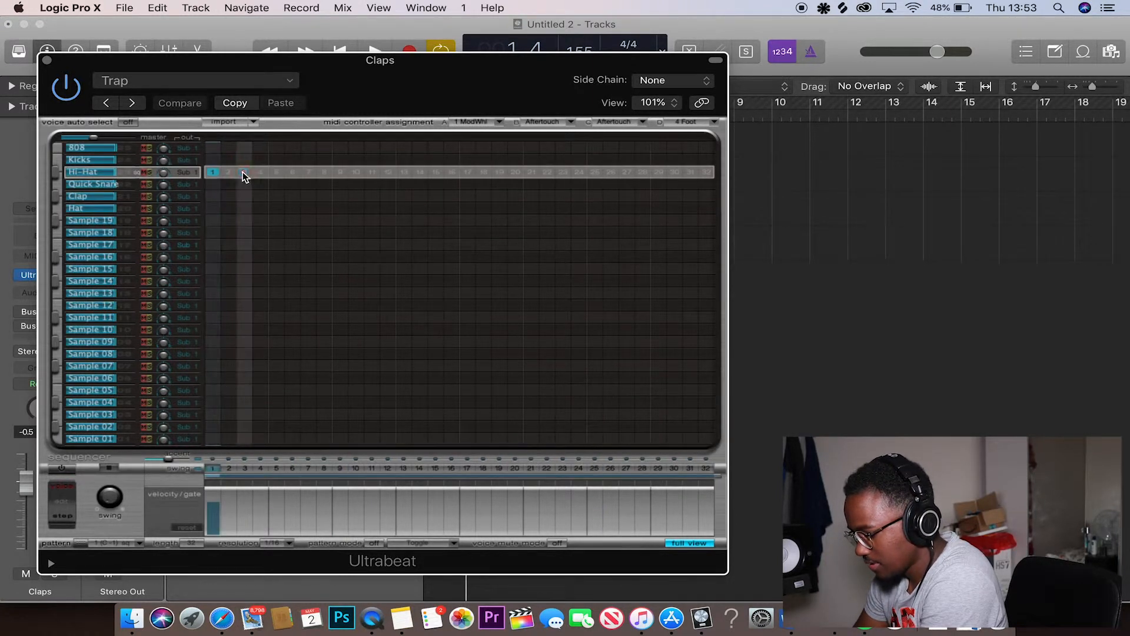
{"action": "left_click", "coordinate": [244, 172]}
{"action": "left_click", "coordinate": [293, 173]}
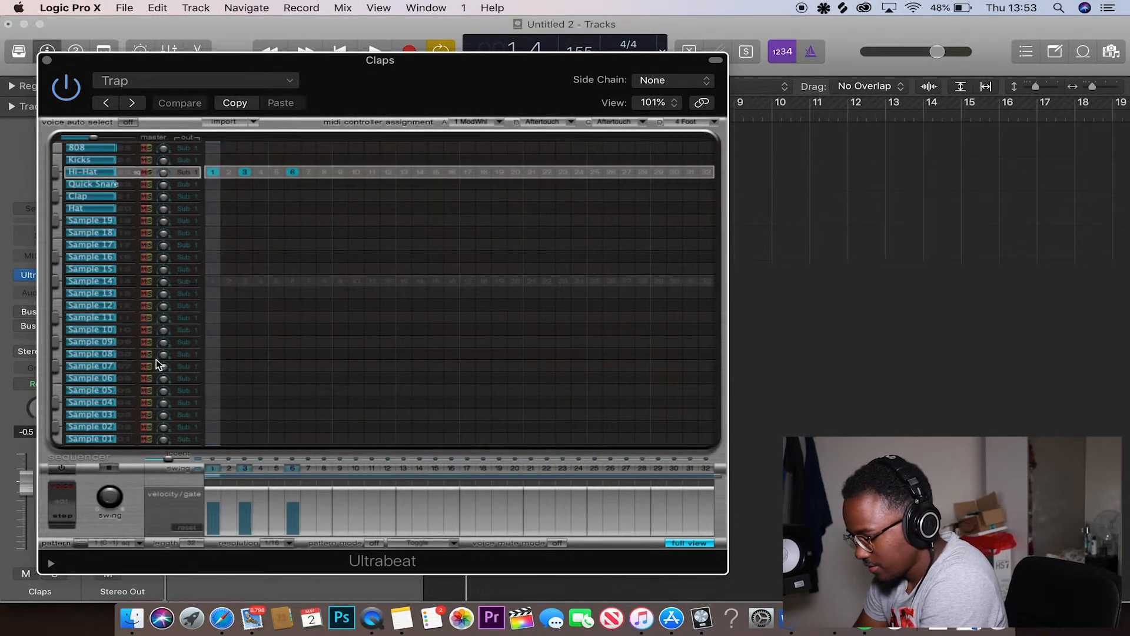
{"action": "left_click", "coordinate": [277, 171]}
{"action": "left_click", "coordinate": [292, 172]}
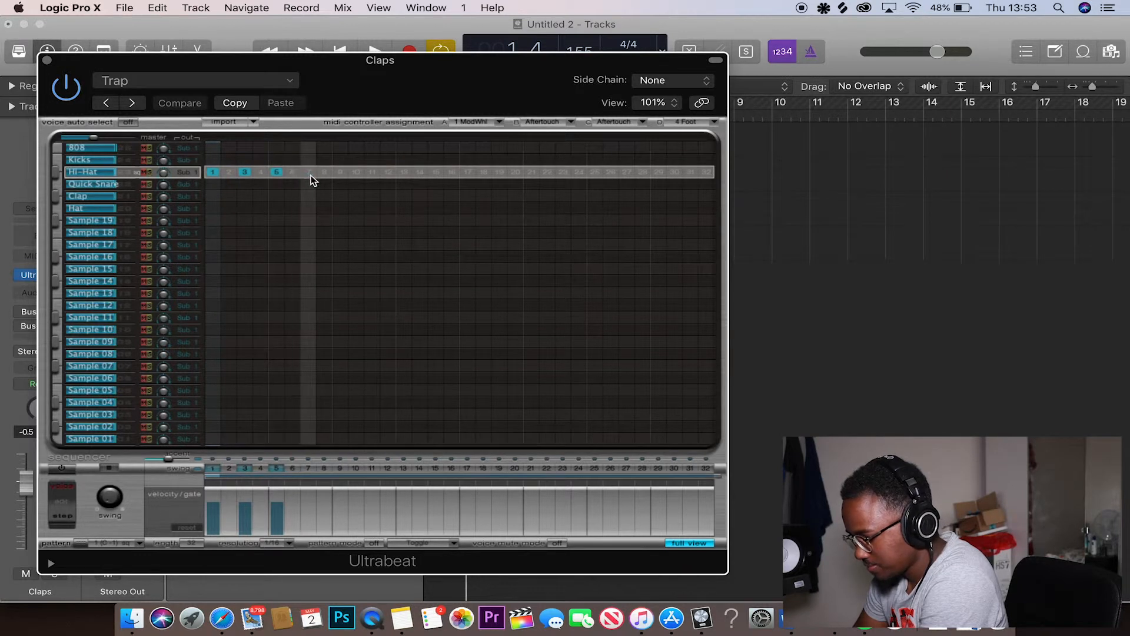
{"action": "left_click", "coordinate": [310, 175]}
{"action": "left_click", "coordinate": [341, 174]}
{"action": "left_click", "coordinate": [372, 175]}
{"action": "left_click", "coordinate": [405, 174]}
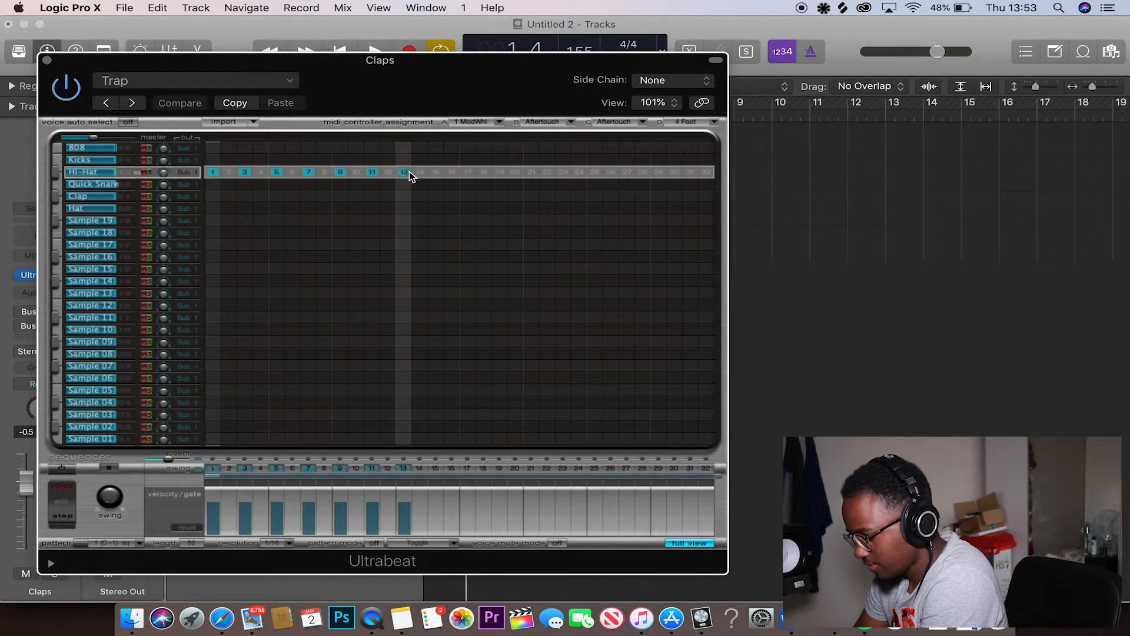
Turn on the step sequencer and, while the loop plays, add Hi-Hat hits on every odd step from 15 to 31.
{"action": "key", "text": "space"}
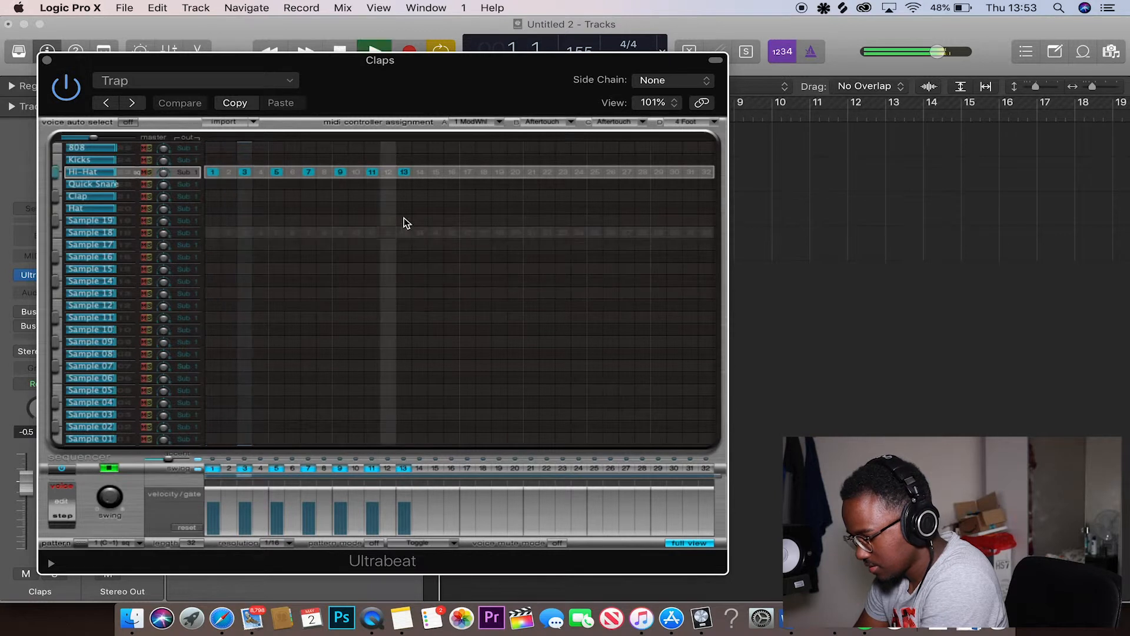
{"action": "left_click", "coordinate": [437, 172]}
{"action": "left_click", "coordinate": [469, 173]}
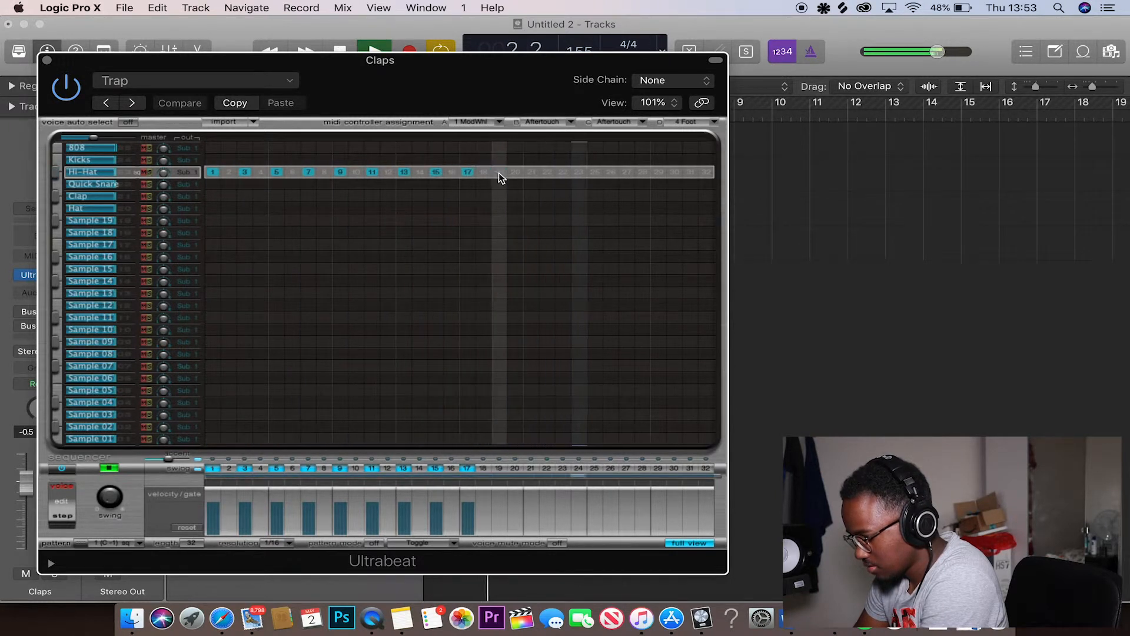
{"action": "left_click", "coordinate": [499, 173]}
{"action": "left_click", "coordinate": [531, 173]}
{"action": "left_click", "coordinate": [564, 172]}
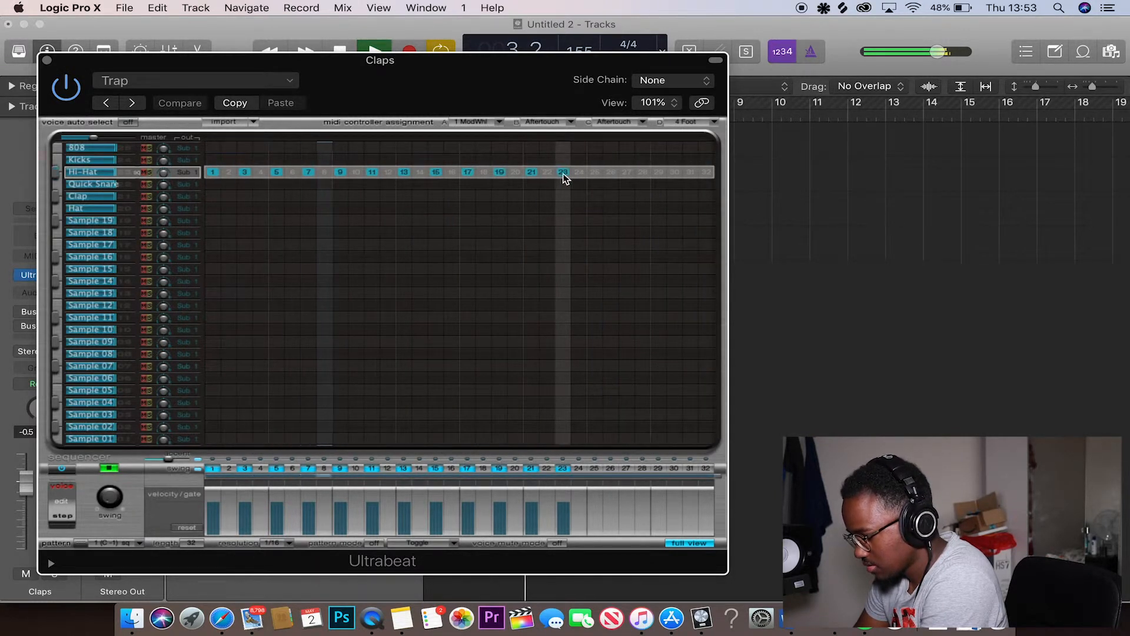
{"action": "left_click", "coordinate": [596, 172]}
{"action": "left_click", "coordinate": [627, 172]}
{"action": "left_click", "coordinate": [659, 172]}
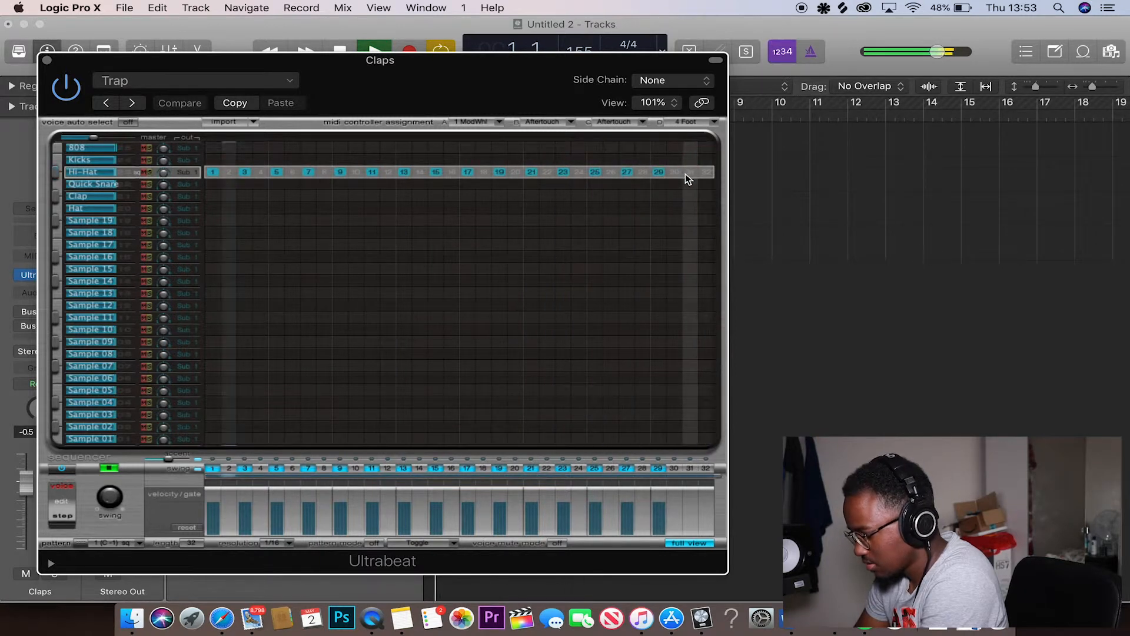
{"action": "left_click", "coordinate": [689, 173]}
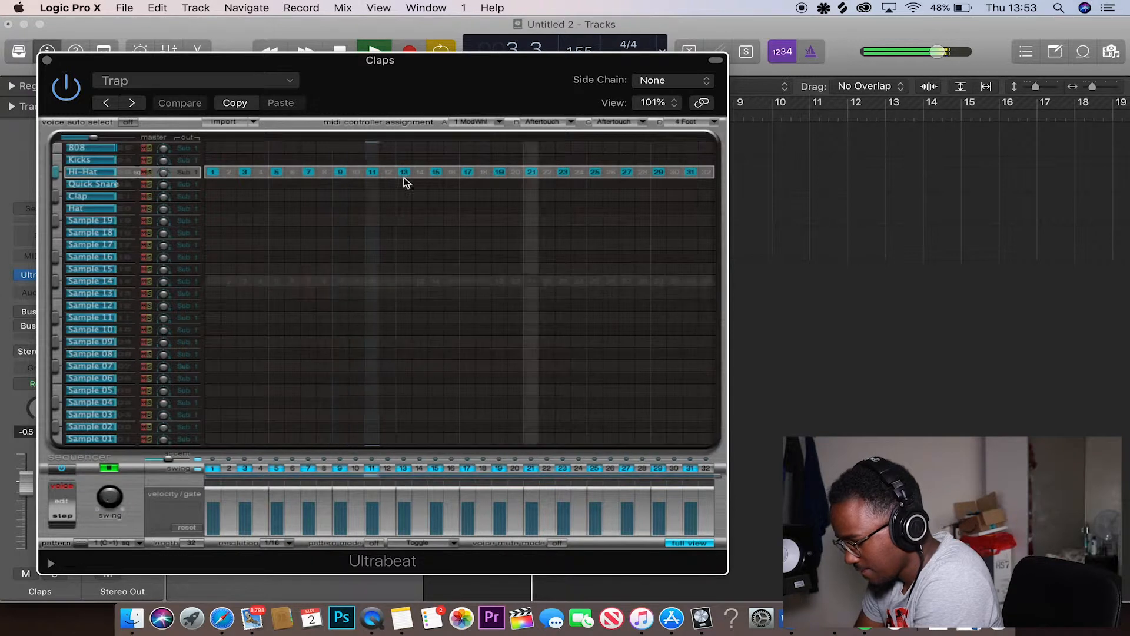
Add Hi-Hat hits on steps 6 and 16, check them in playback and switch Ultrabeat back to the synthesizer view.
{"action": "left_click", "coordinate": [293, 172]}
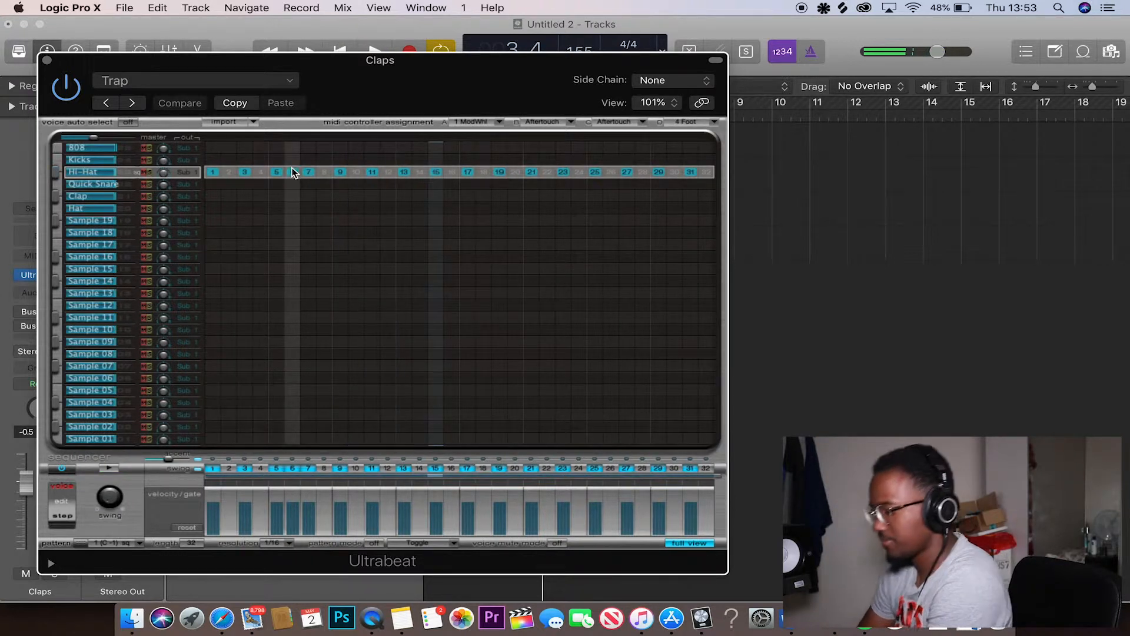
{"action": "key", "text": "space"}
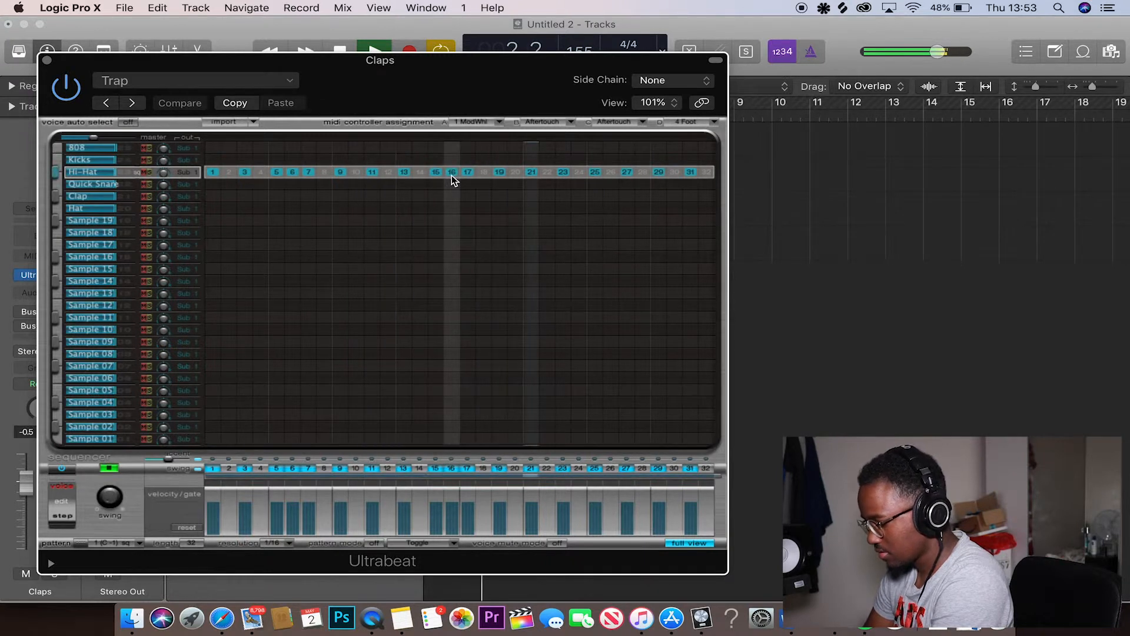
{"action": "left_click", "coordinate": [700, 542]}
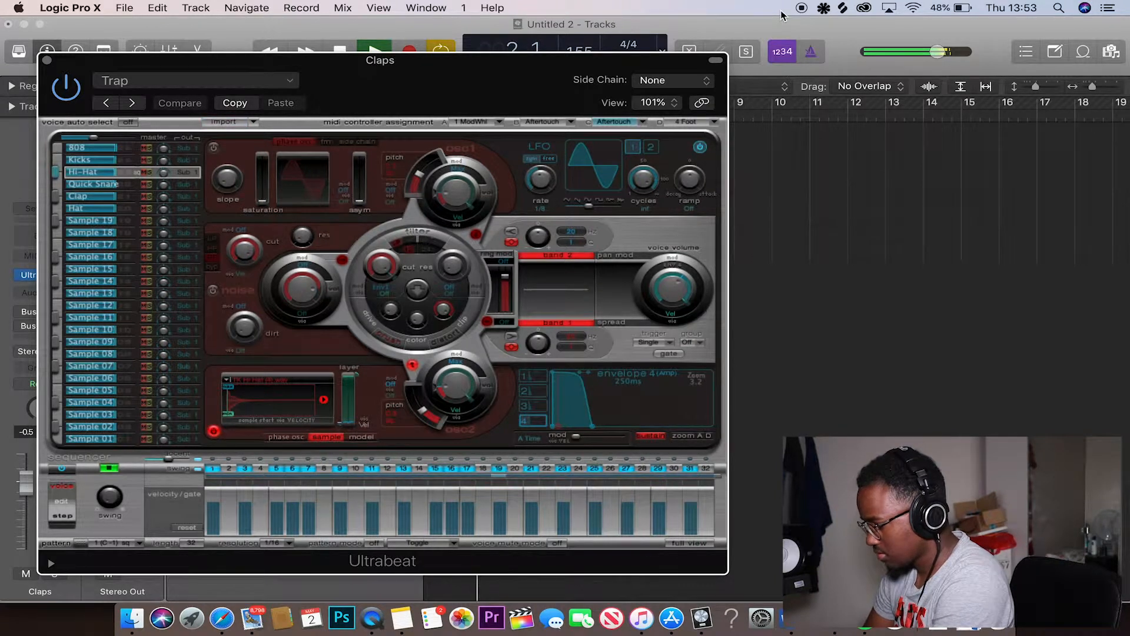
{"action": "key", "text": "space"}
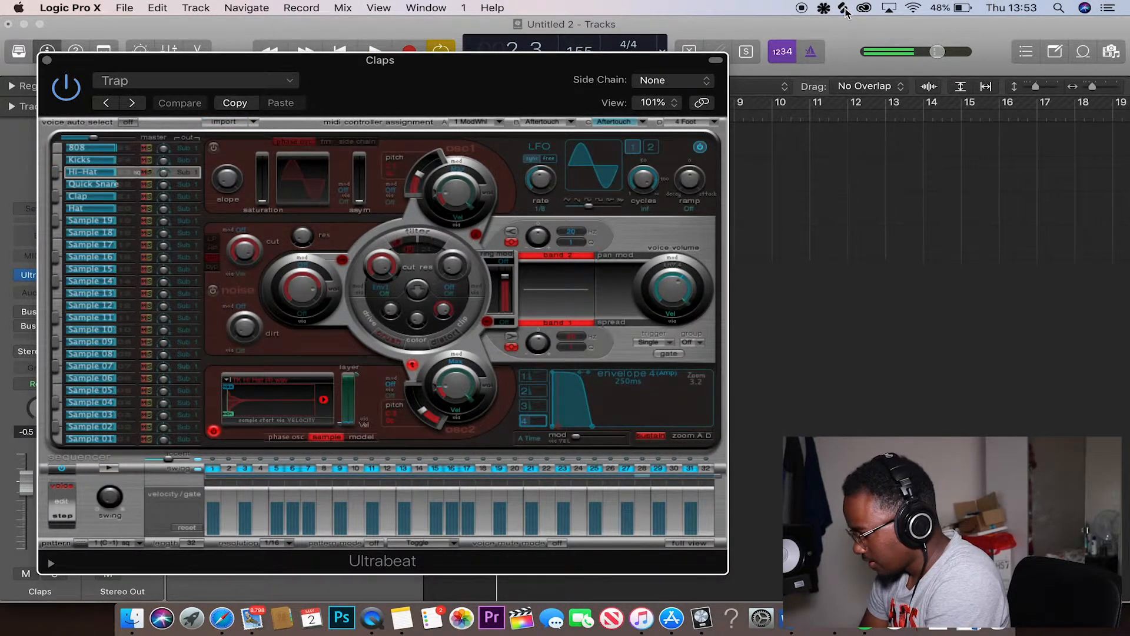
Load BOI1DA_hihat_11.wav from the hats among Splice's library drums as the Hi-Hat voice's sample and audition it in the loop.
{"action": "left_click", "coordinate": [845, 9]}
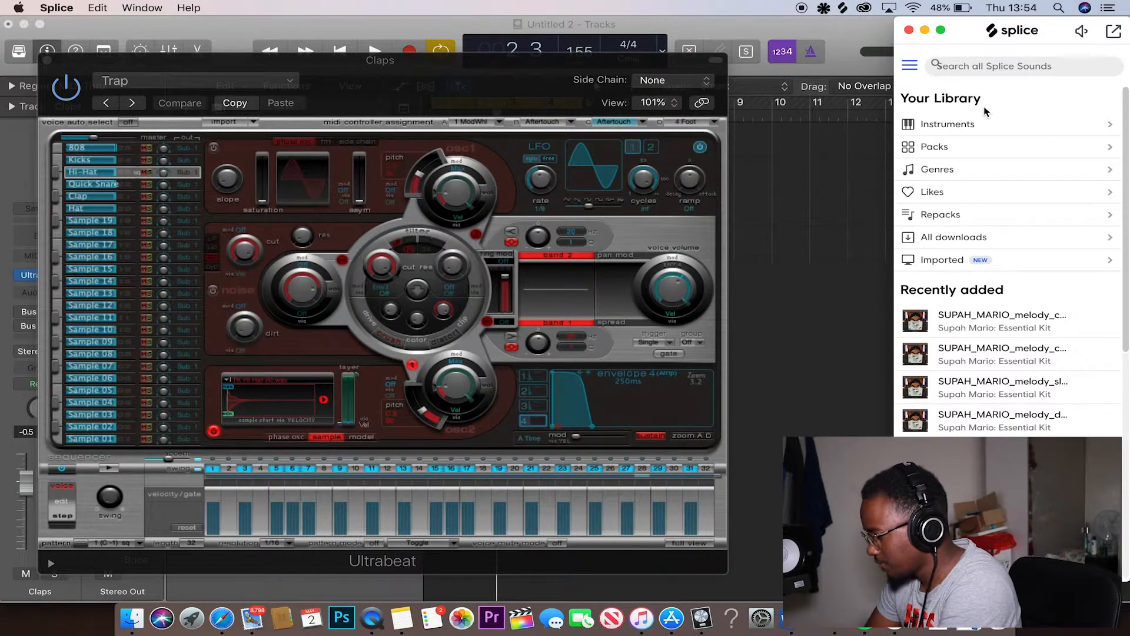
{"action": "left_click", "coordinate": [984, 124]}
{"action": "left_click", "coordinate": [975, 146]}
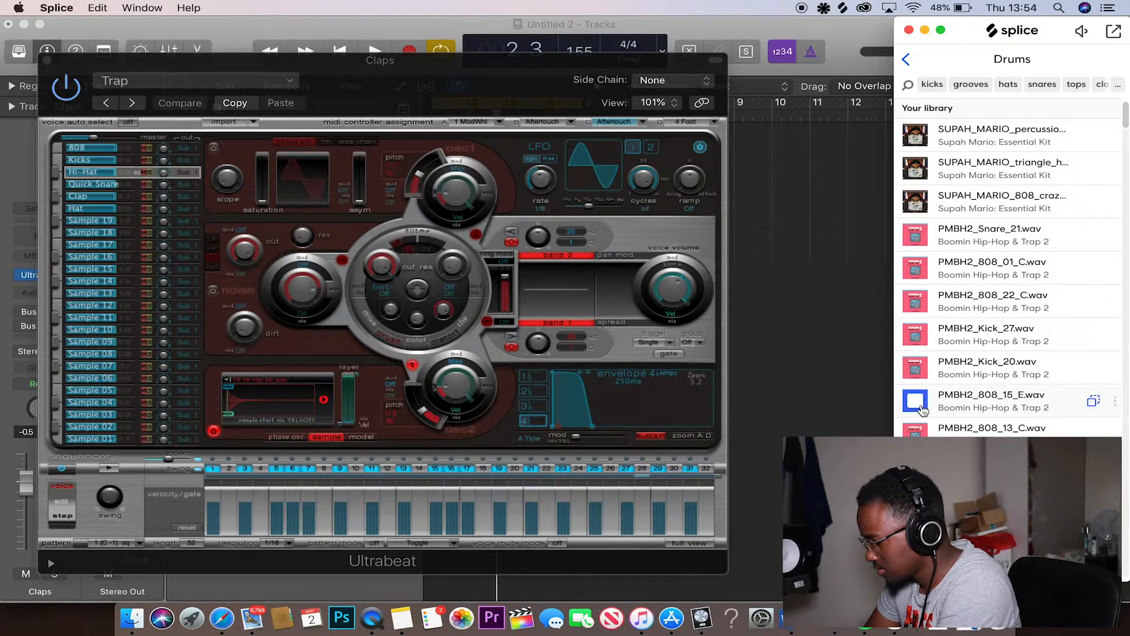
{"action": "left_click", "coordinate": [1008, 84]}
{"action": "left_click_drag", "start_coordinate": [956, 267], "coordinate": [276, 401]}
{"action": "left_click", "coordinate": [331, 334]}
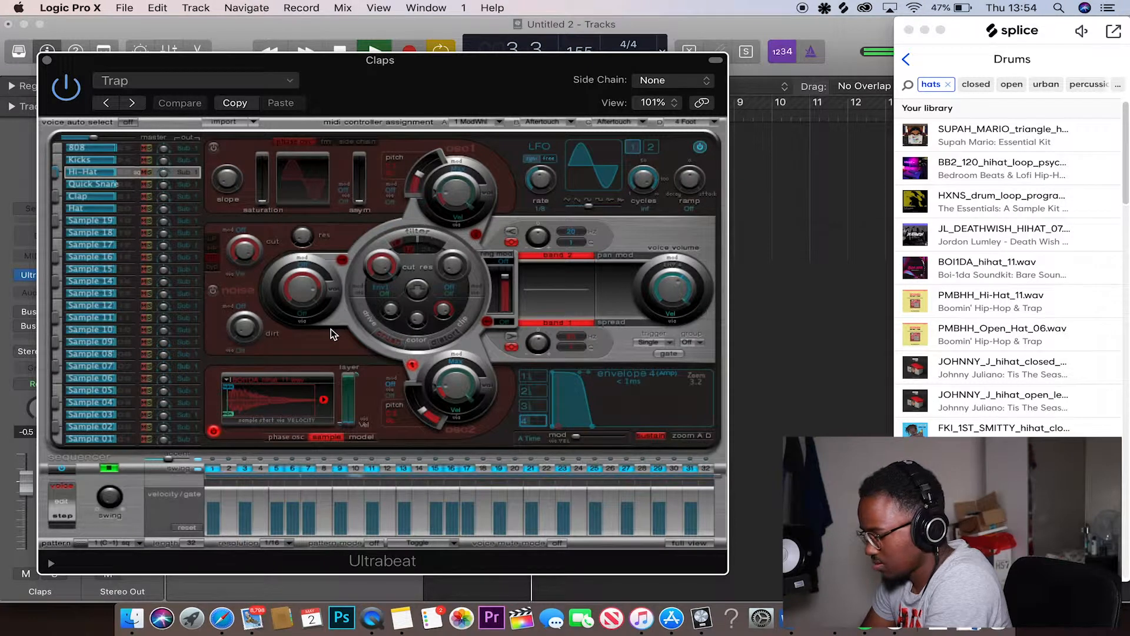
{"action": "key", "text": "space"}
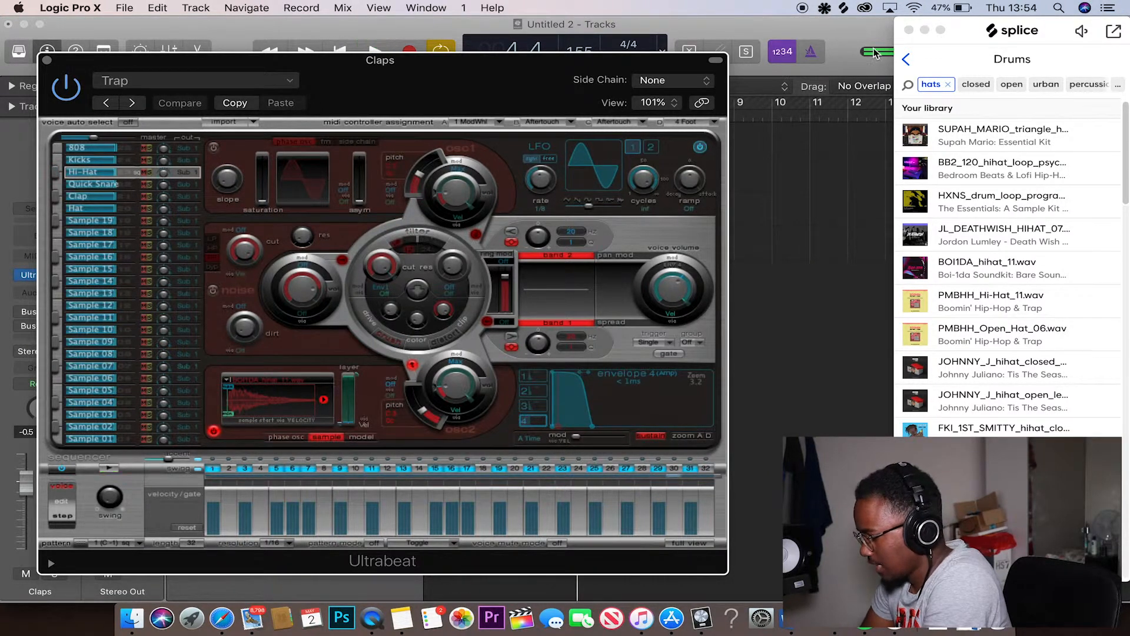
Export the Hi-Hat pattern as a region to the second Claps track, turn off the step sequencer and place the region at bars 1 and 3.
{"action": "left_click", "coordinate": [926, 30]}
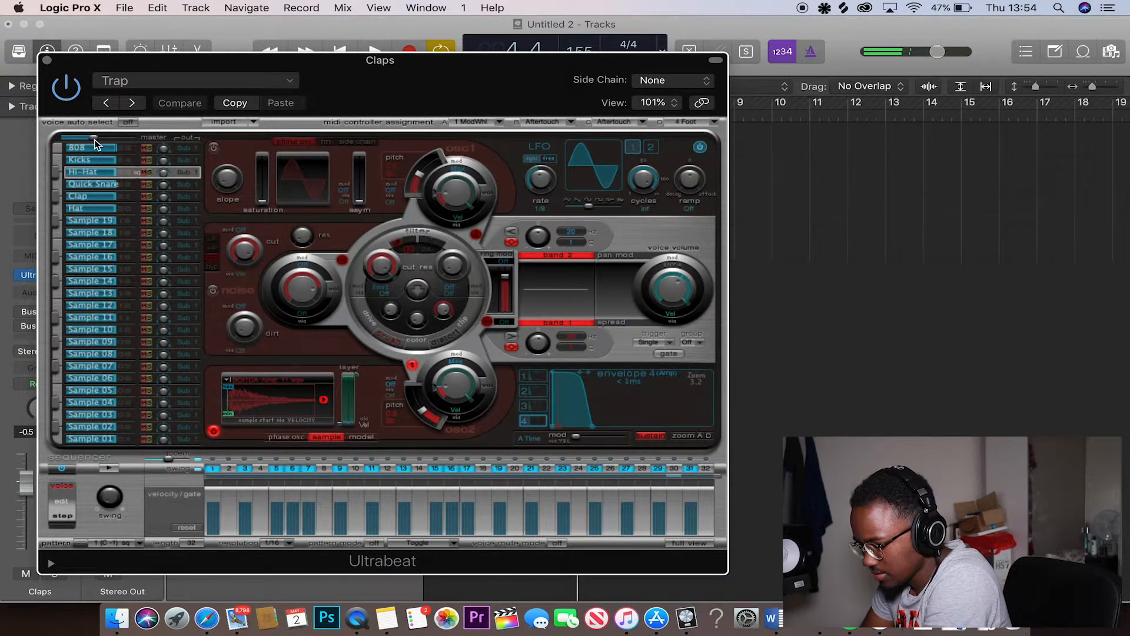
{"action": "key", "text": "space"}
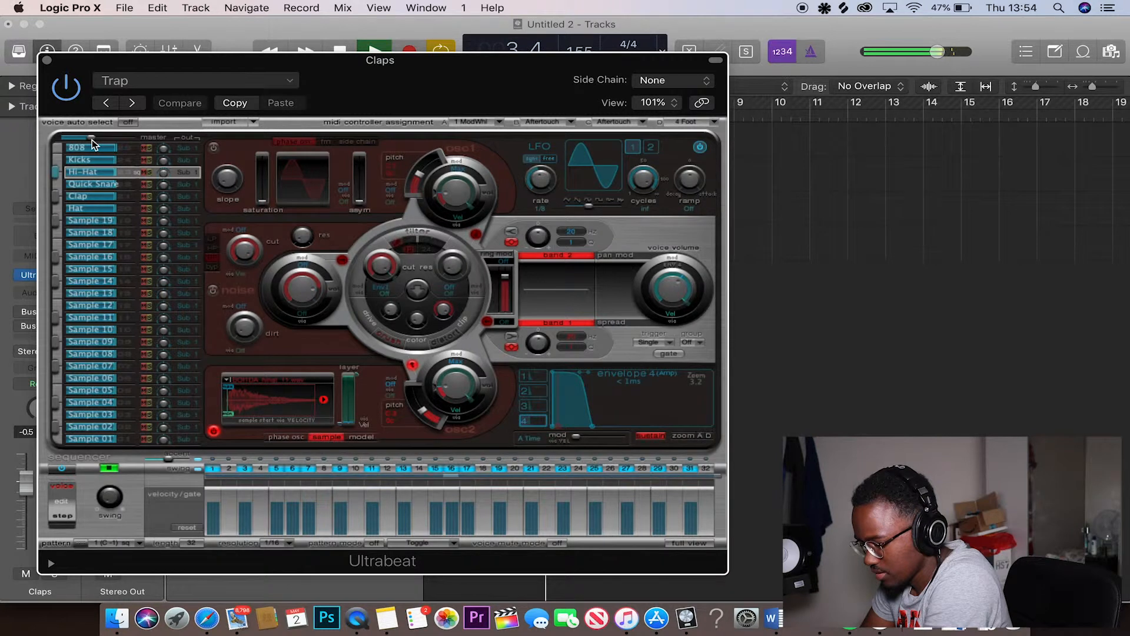
{"action": "key", "text": "space"}
{"action": "left_click_drag", "start_coordinate": [83, 547], "coordinate": [813, 241]}
{"action": "left_click", "coordinate": [59, 469]}
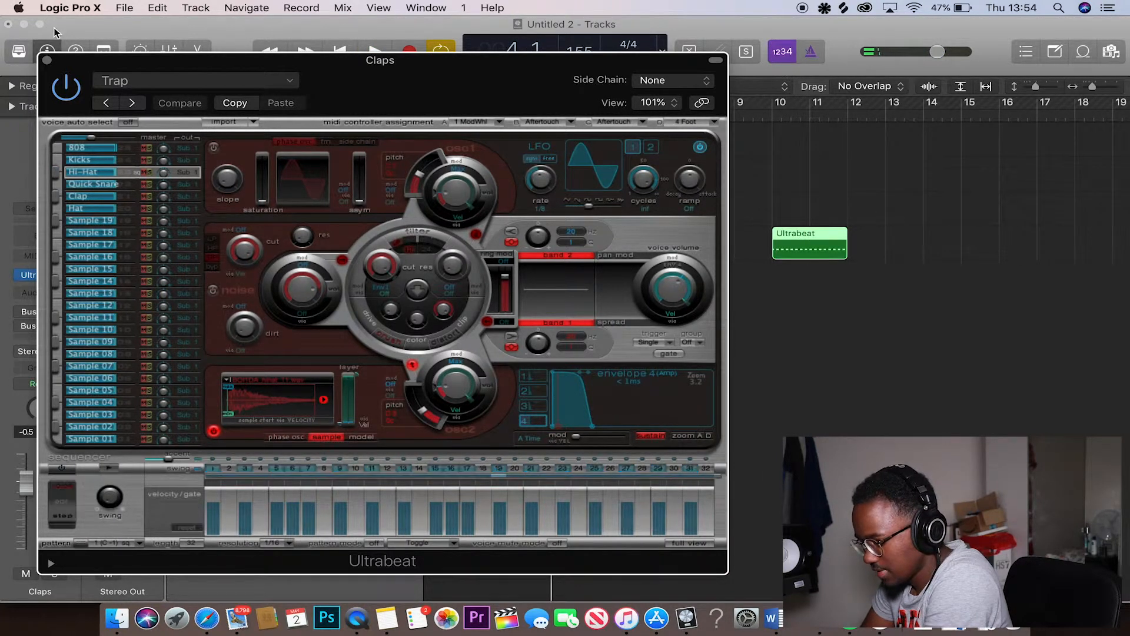
{"action": "left_click", "coordinate": [47, 62]}
{"action": "left_click_drag", "start_coordinate": [779, 246], "coordinate": [514, 247]}
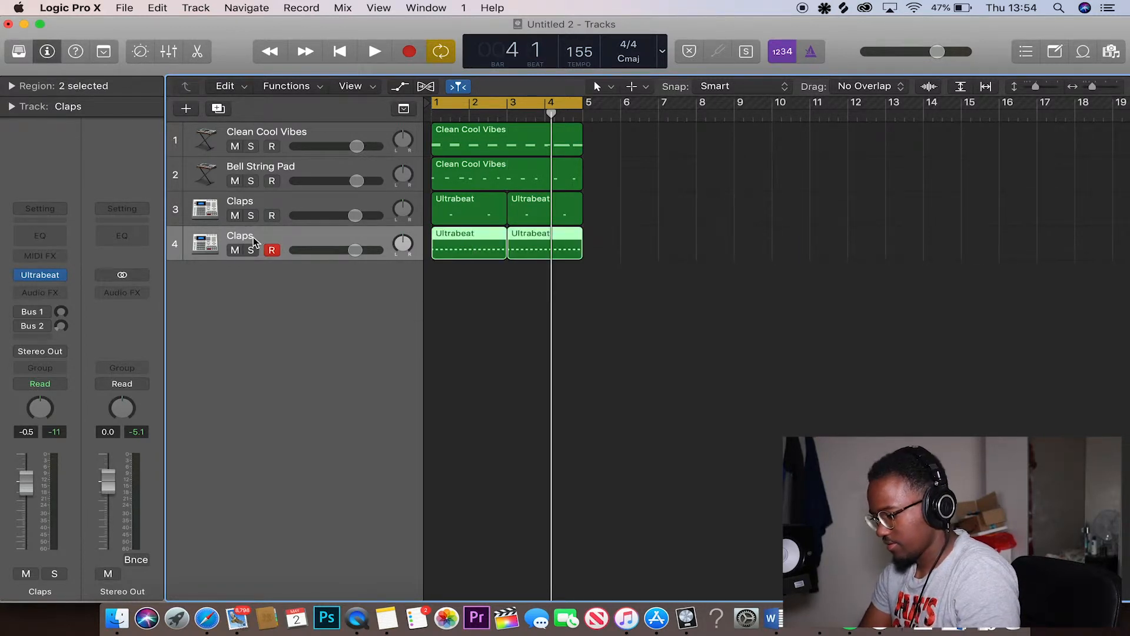
Rename the second Claps track as Close Hats.
{"action": "double_click", "coordinate": [253, 237]}
{"action": "type", "text": "Close Hat"}
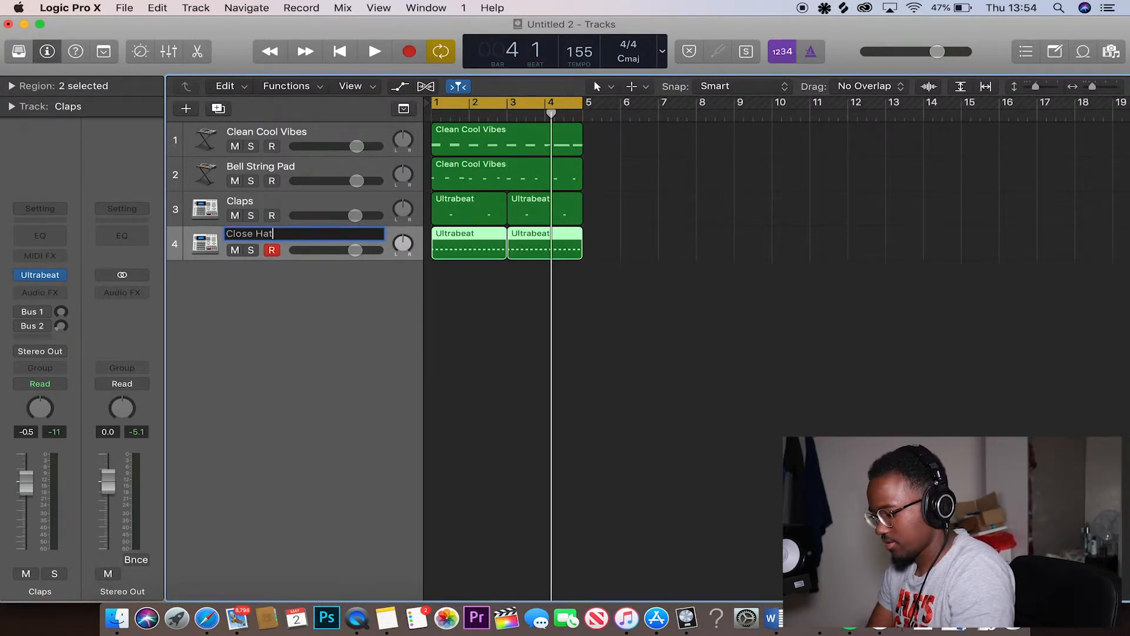
{"action": "type", "text": "s"}
{"action": "key", "text": "Return"}
Duplicate the Close Hats track and clear all Hi-Hat hits in the full step grid of the new track's Ultrabeat.
{"action": "key", "text": "super+d"}
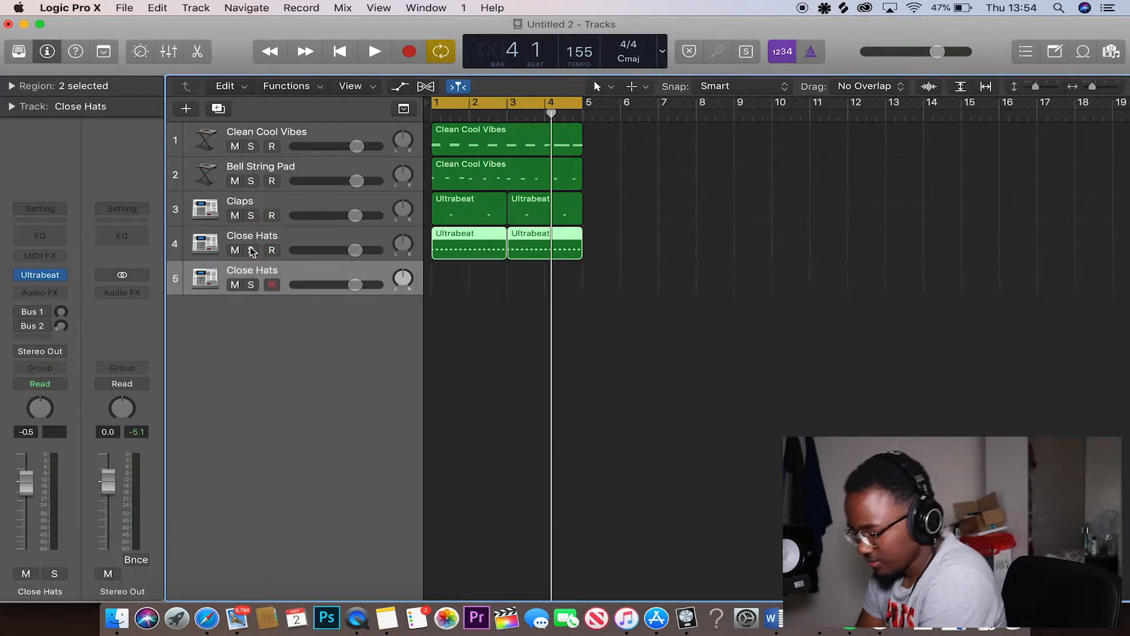
{"action": "left_click", "coordinate": [39, 276]}
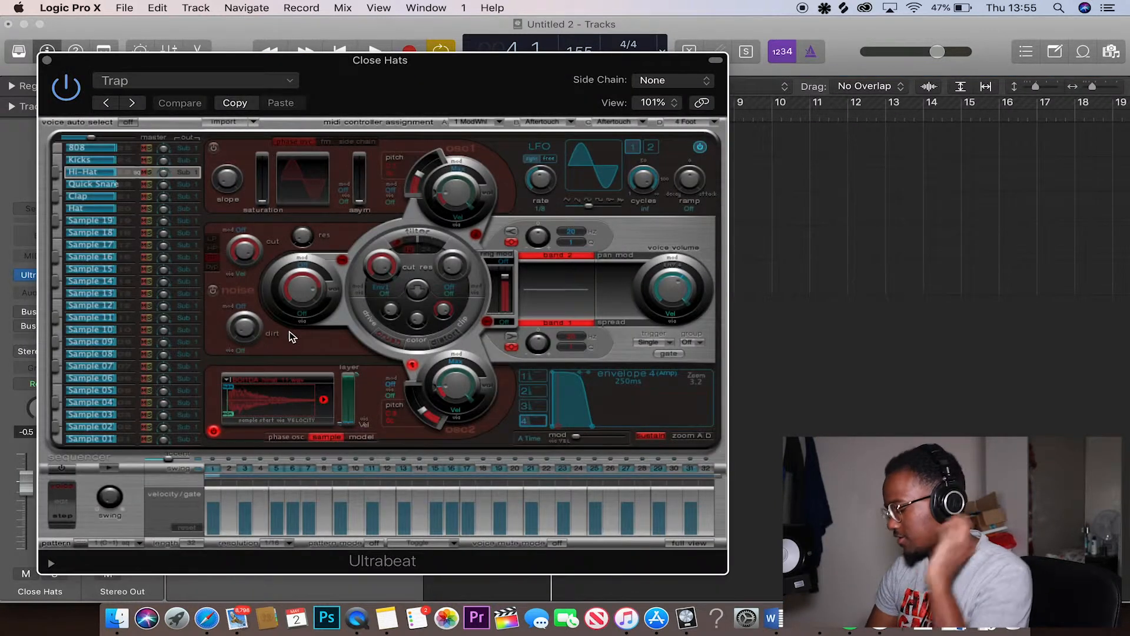
{"action": "left_click", "coordinate": [91, 210]}
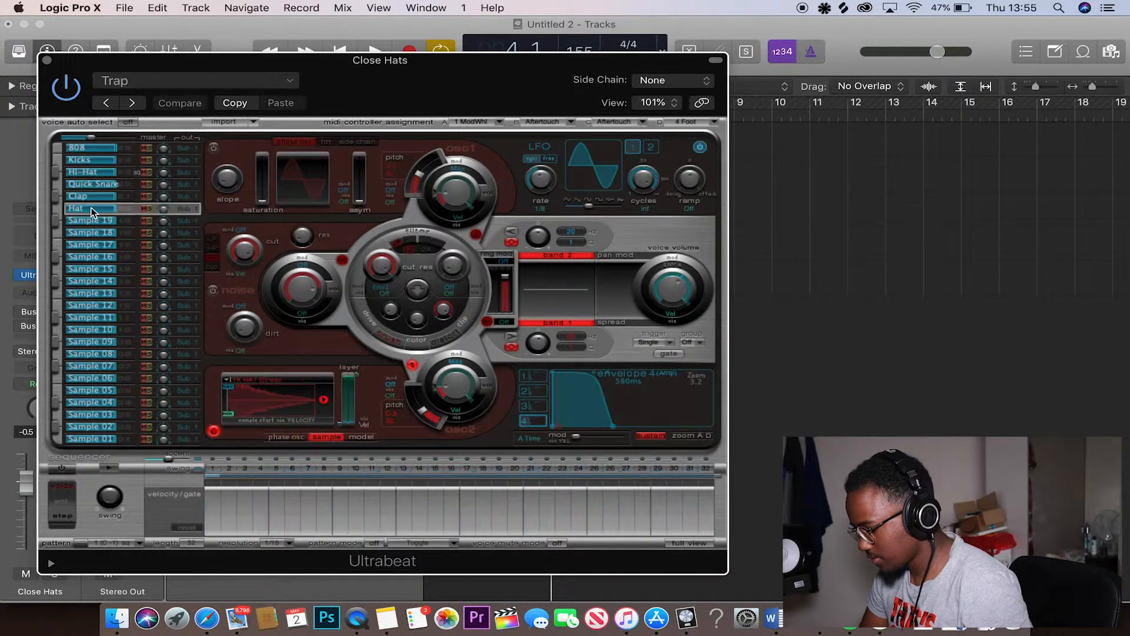
{"action": "left_click", "coordinate": [689, 543]}
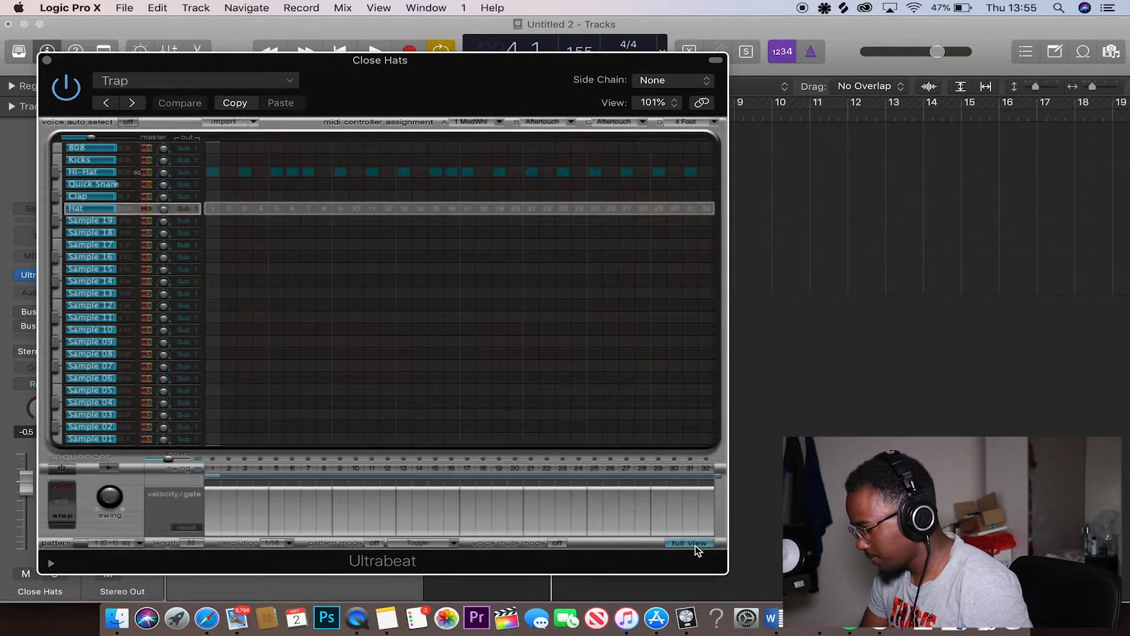
{"action": "left_click", "coordinate": [213, 172]}
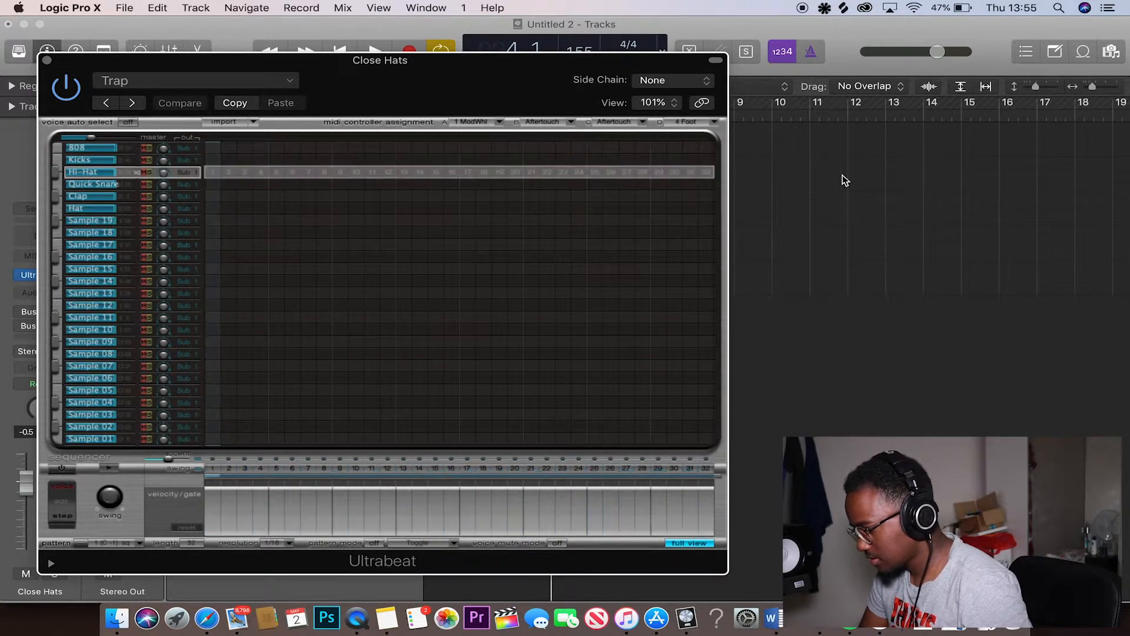
Load the SUPAH_MARIO_triangle sample from the Splice hats into the Hat voice and return to the full step grid.
{"action": "left_click", "coordinate": [843, 8]}
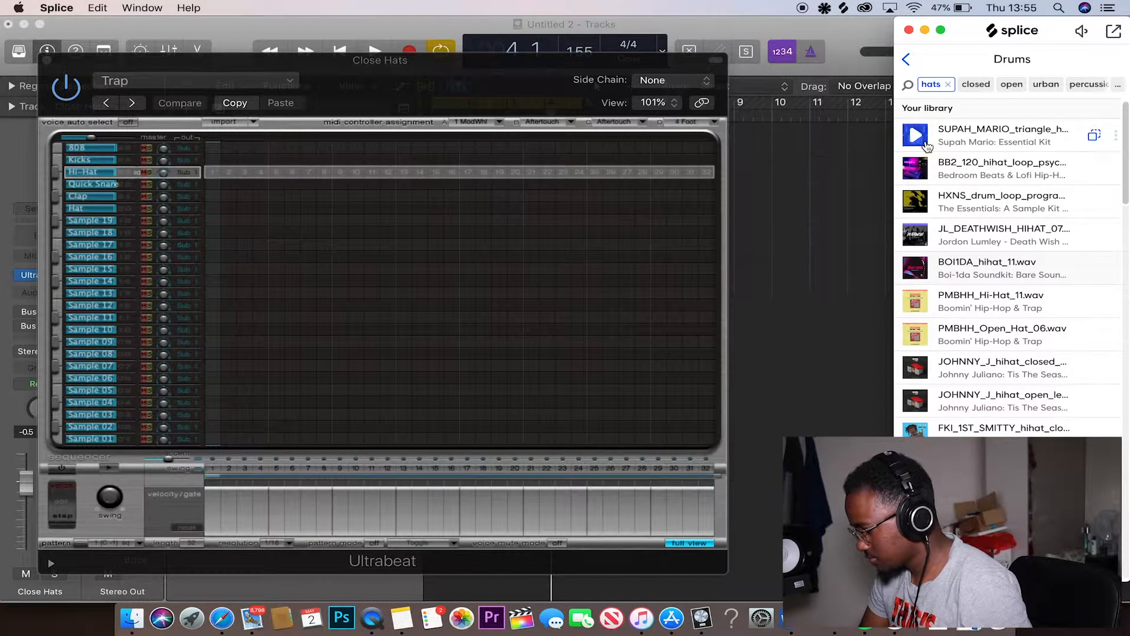
{"action": "left_click", "coordinate": [691, 543]}
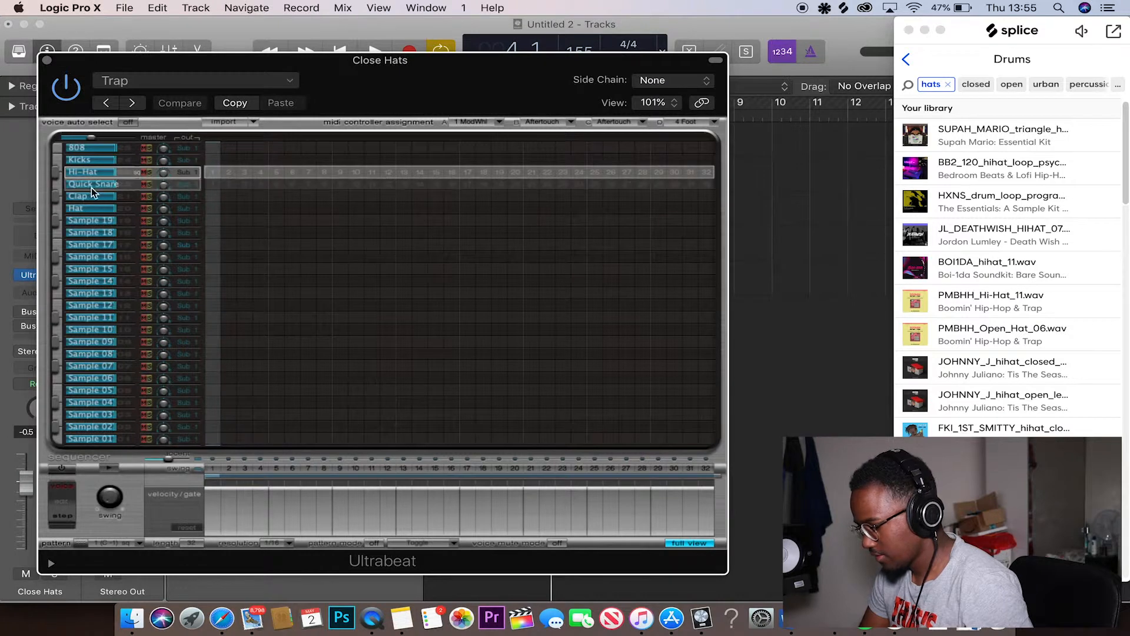
{"action": "left_click", "coordinate": [90, 209]}
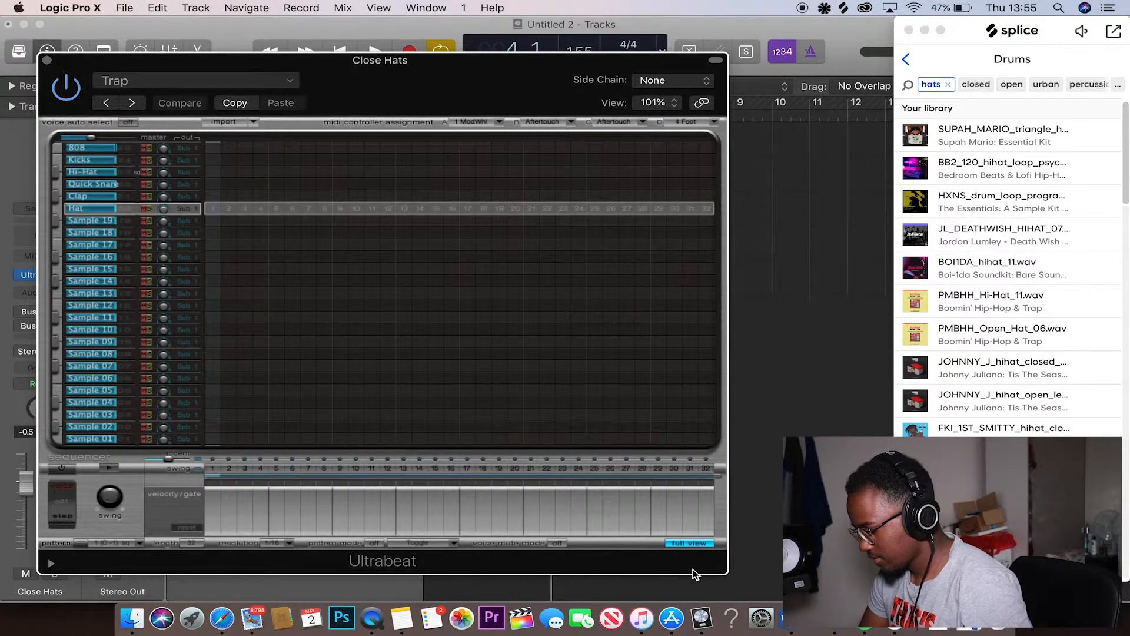
{"action": "left_click", "coordinate": [690, 543]}
{"action": "left_click_drag", "start_coordinate": [1027, 129], "coordinate": [277, 400]}
{"action": "left_click", "coordinate": [683, 546]}
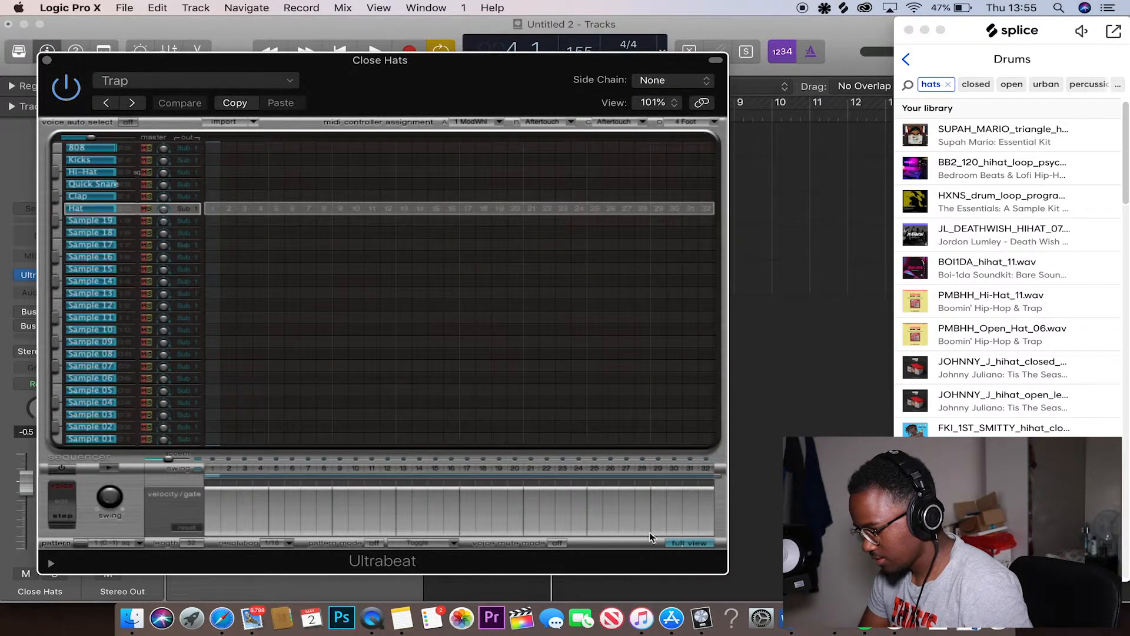
Place Hat hits on steps 5 and 21 with the step sequencer on and the loop playing.
{"action": "left_click", "coordinate": [271, 212]}
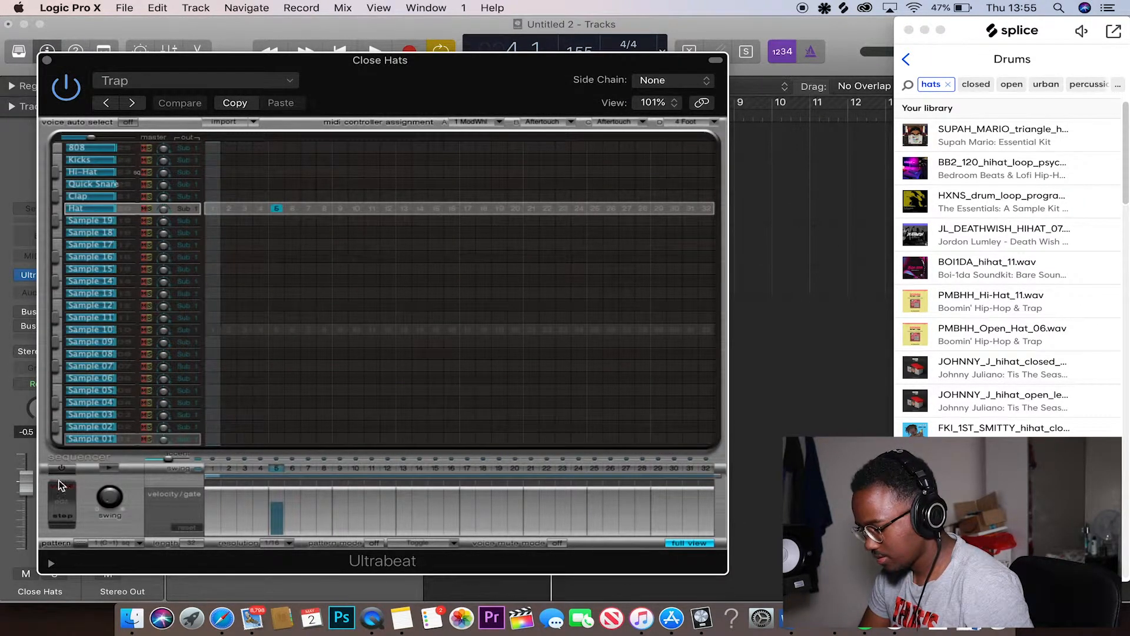
{"action": "key", "text": "space"}
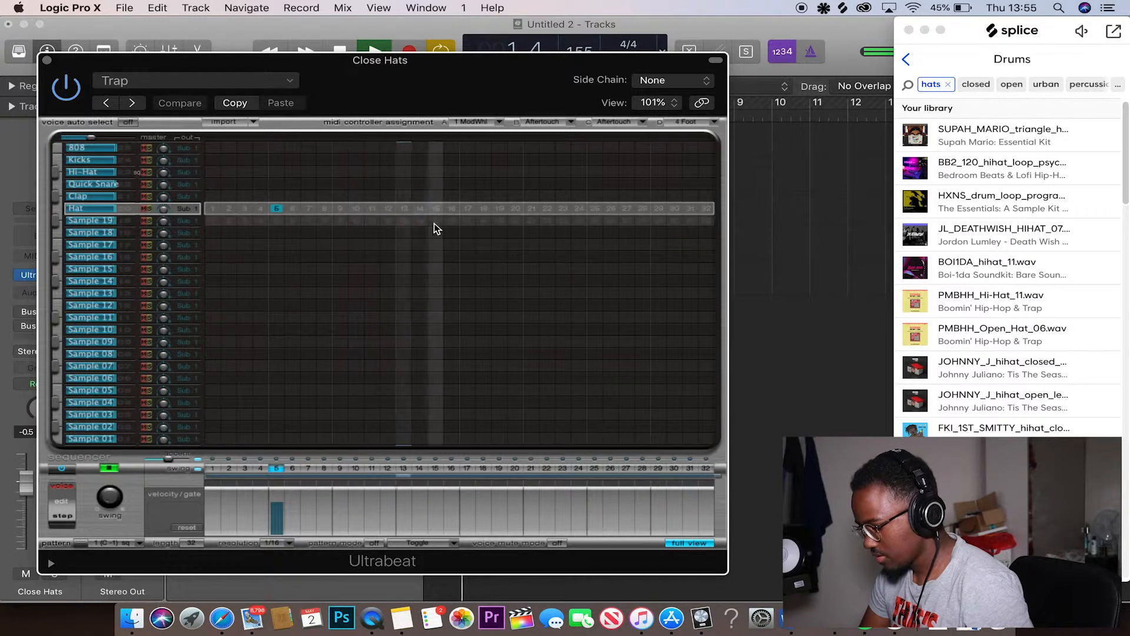
{"action": "left_click", "coordinate": [532, 209]}
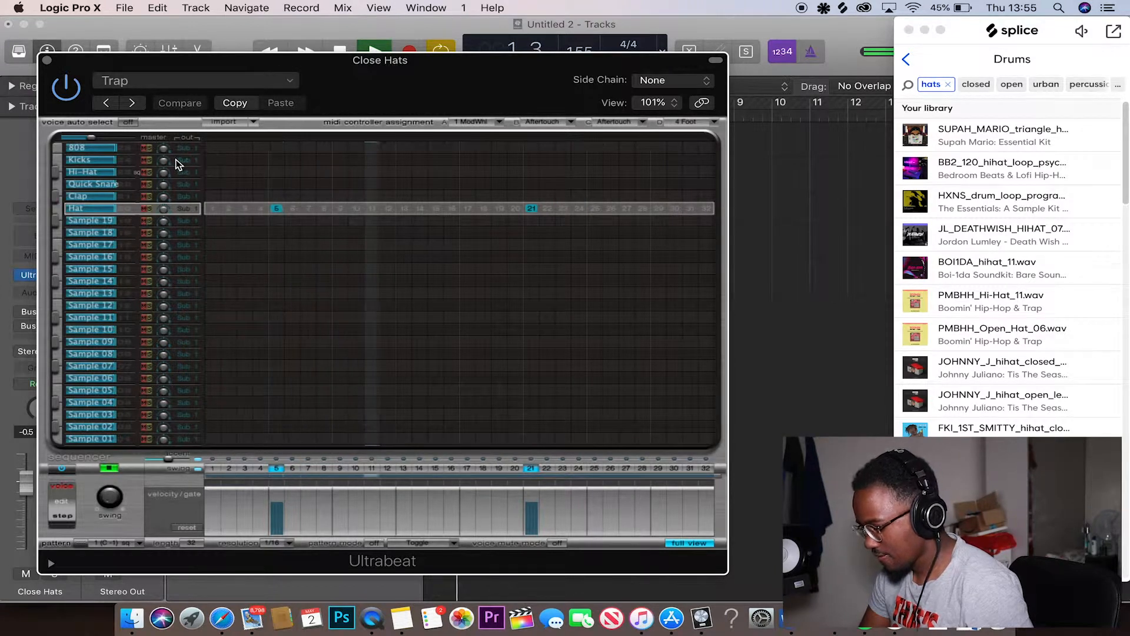
Export the Hat pattern as a region to track 5, turn off the step sequencer and place the region at bars 1 and 3.
{"action": "left_click", "coordinate": [925, 30]}
{"action": "key", "text": "space"}
{"action": "left_click_drag", "start_coordinate": [87, 541], "coordinate": [792, 289]}
{"action": "left_click", "coordinate": [63, 467]}
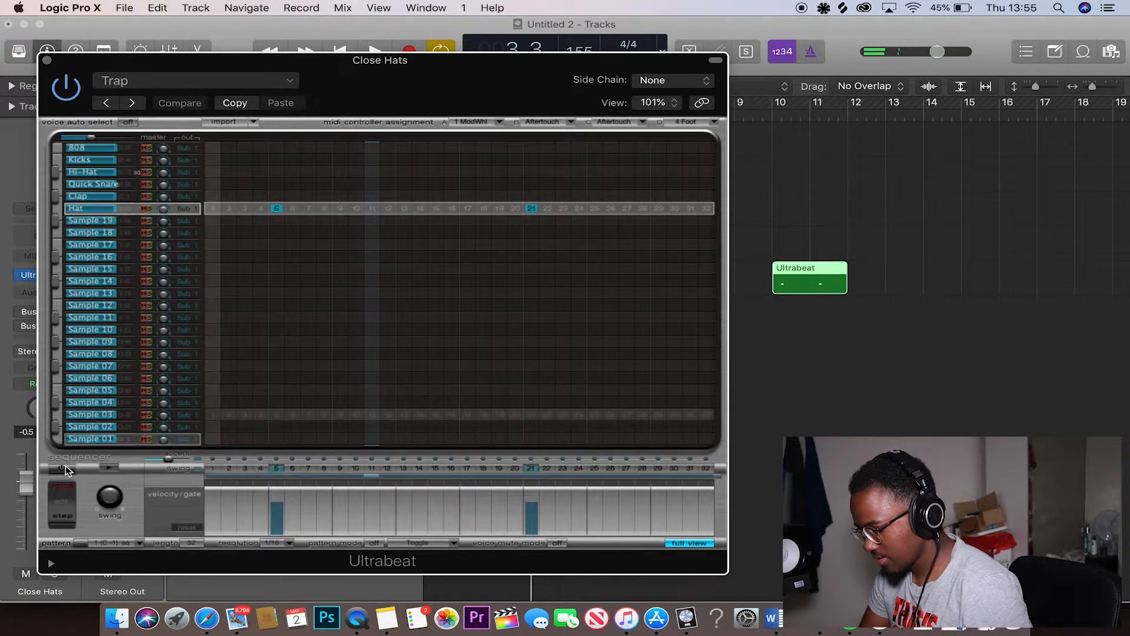
{"action": "left_click", "coordinate": [47, 60]}
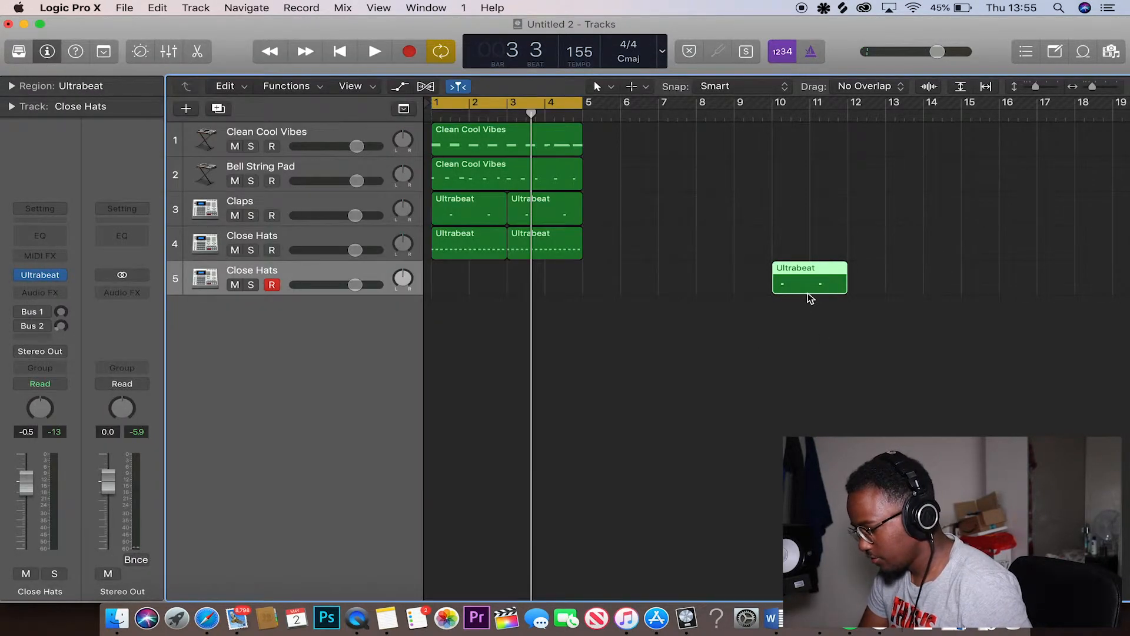
{"action": "left_click_drag", "start_coordinate": [813, 287], "coordinate": [535, 275]}
Rename the duplicated Close Hats track as Open Hats.
{"action": "double_click", "coordinate": [250, 269]}
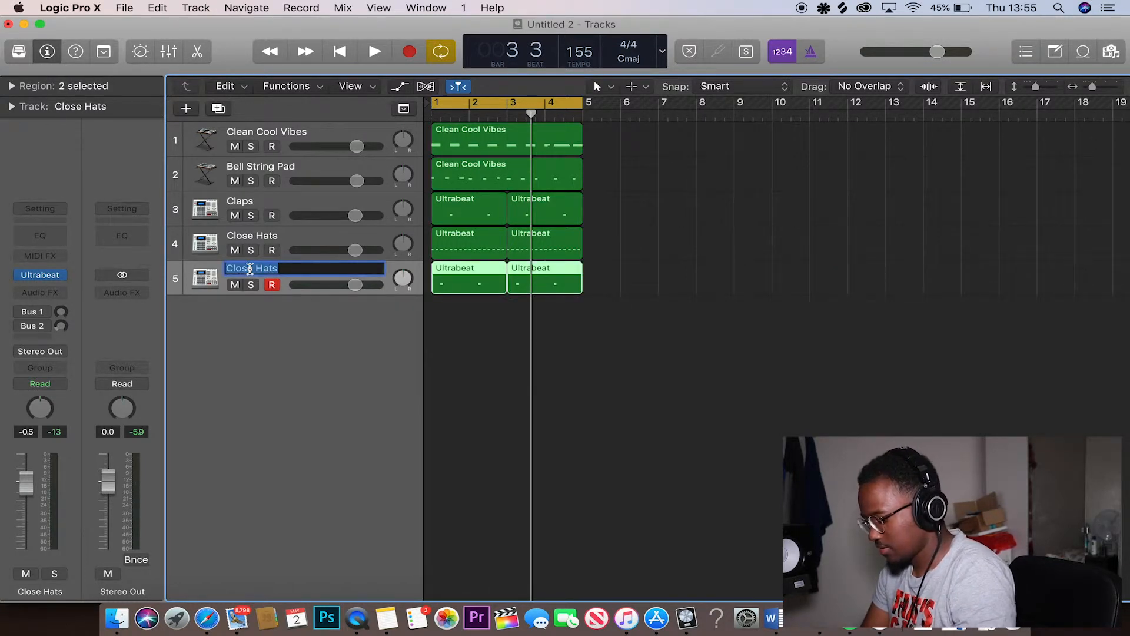
{"action": "type", "text": "Open Hats"}
{"action": "key", "text": "Return"}
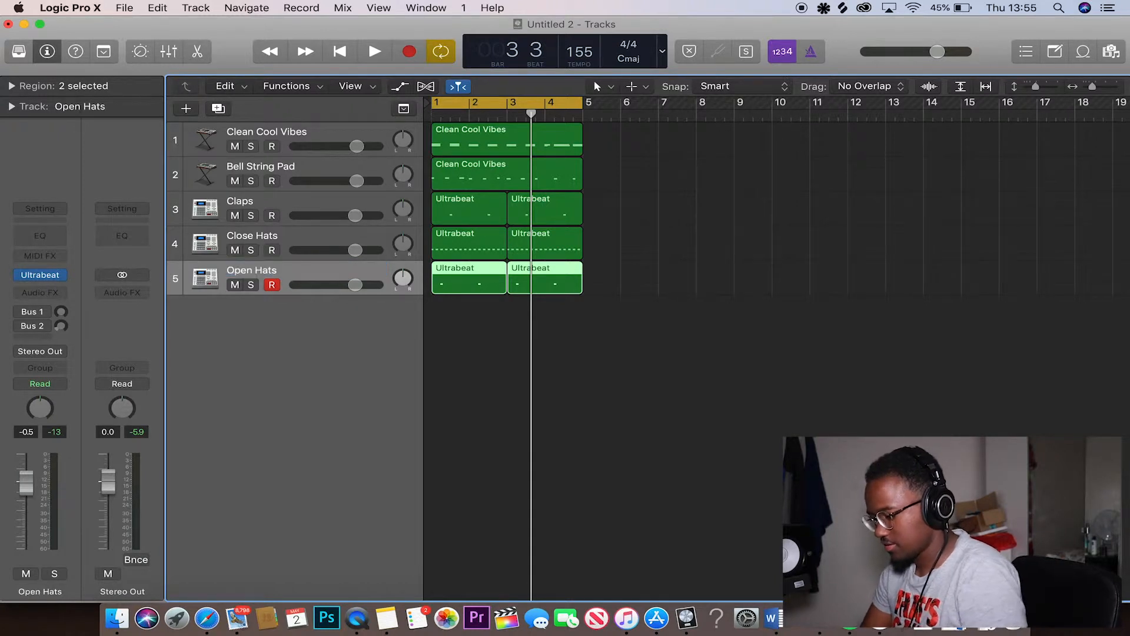
Duplicate the Claps track and, during playback, clear the Clap hits on steps 9 and 25 in the copy's full step grid.
{"action": "left_click", "coordinate": [281, 204]}
{"action": "key", "text": "super+d"}
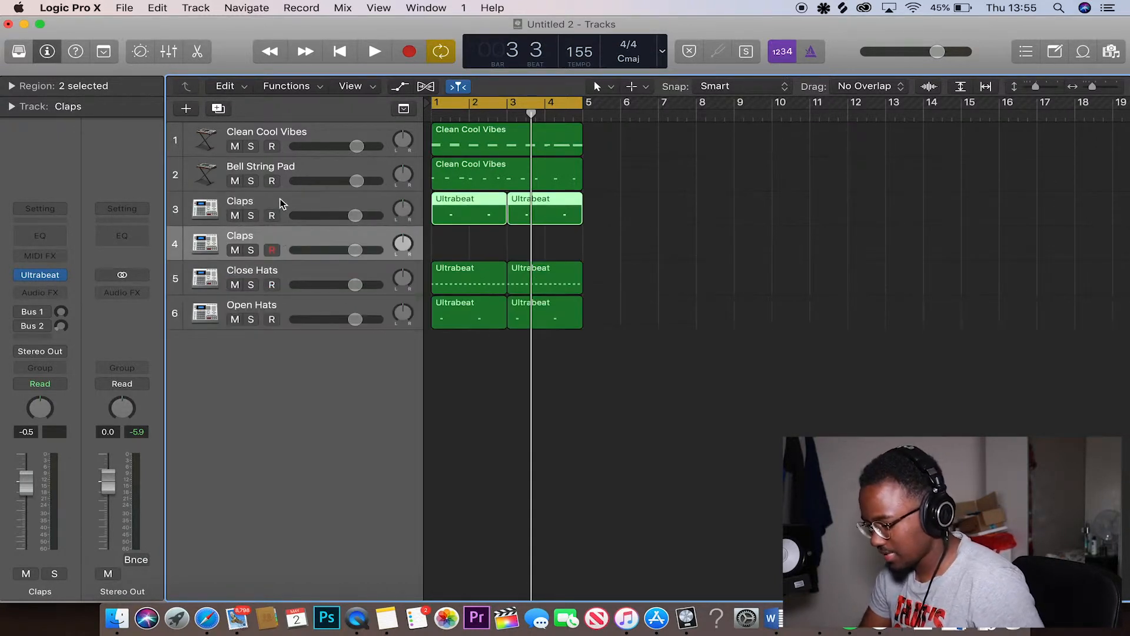
{"action": "key", "text": "space"}
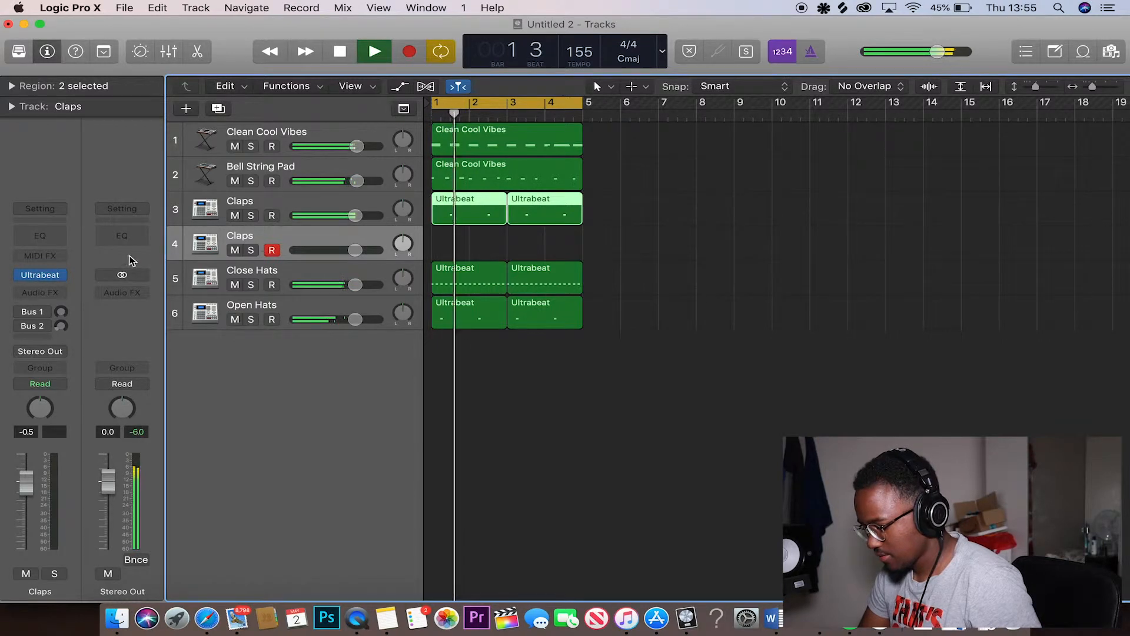
{"action": "left_click", "coordinate": [41, 275]}
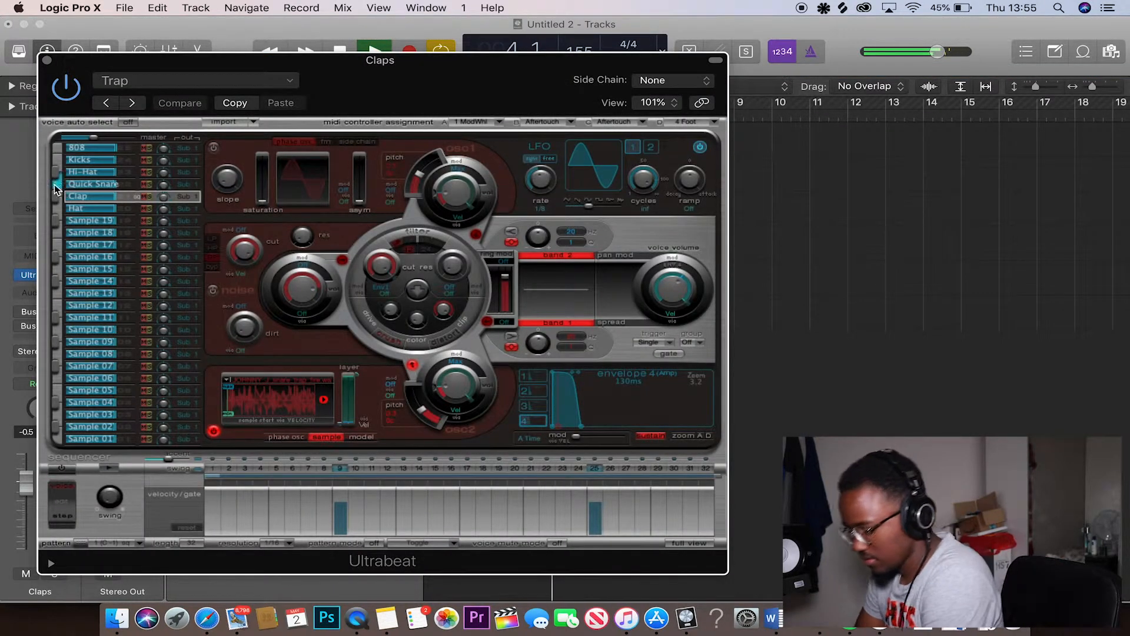
{"action": "left_click", "coordinate": [692, 541]}
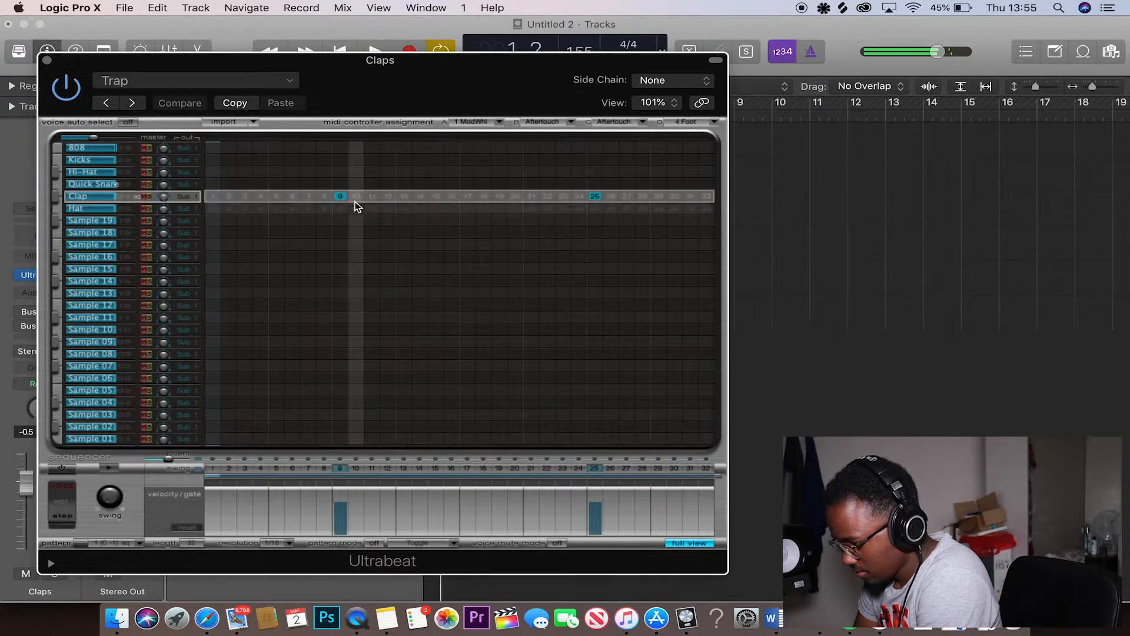
Turn on the step sequencer and place a Quick Snare hit on step 19 while the loop plays.
{"action": "left_click", "coordinate": [89, 184]}
{"action": "left_click", "coordinate": [61, 467]}
{"action": "left_click", "coordinate": [485, 187]}
{"action": "key", "text": "space"}
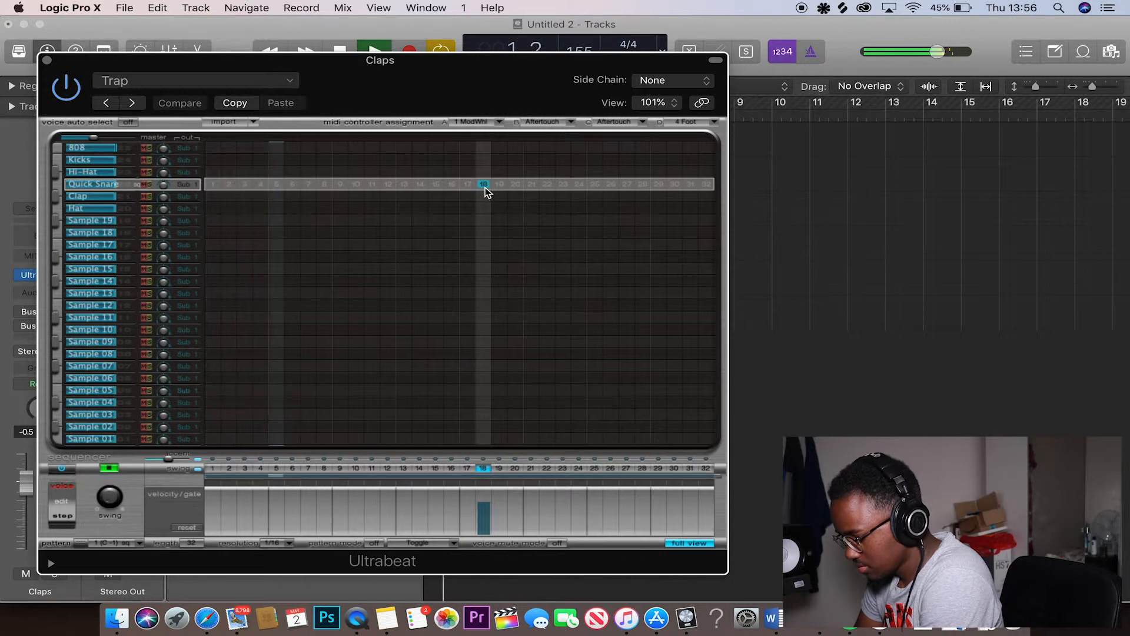
{"action": "left_click", "coordinate": [485, 187]}
{"action": "left_click", "coordinate": [495, 187]}
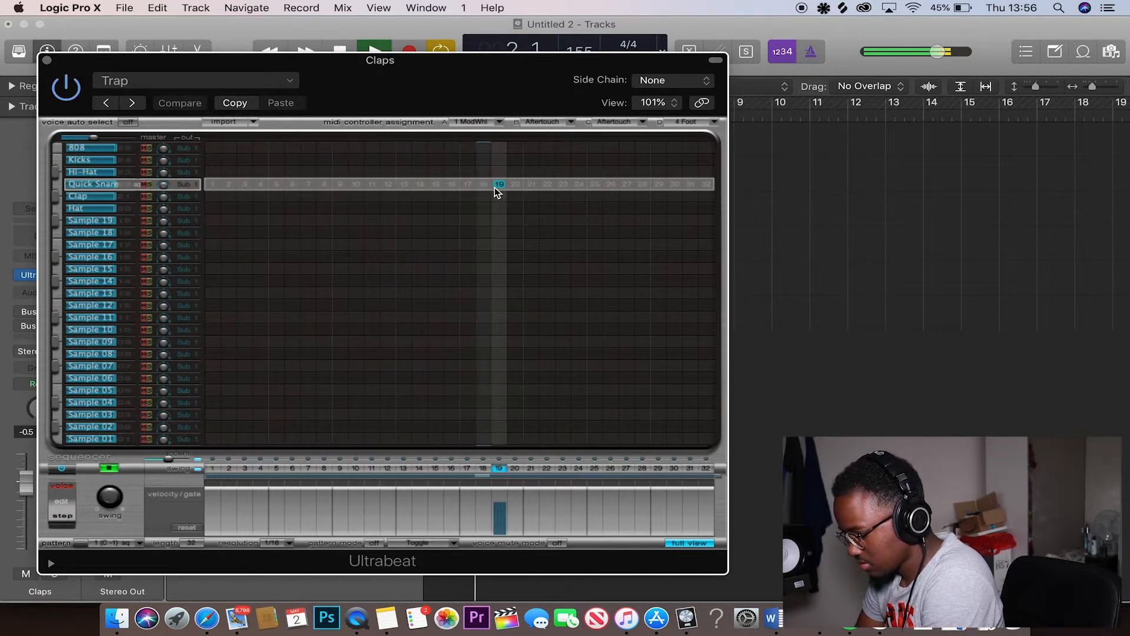
Add Quick Snare hits on steps 15 and 31 in the full step grid while the loop plays.
{"action": "left_click", "coordinate": [372, 185]}
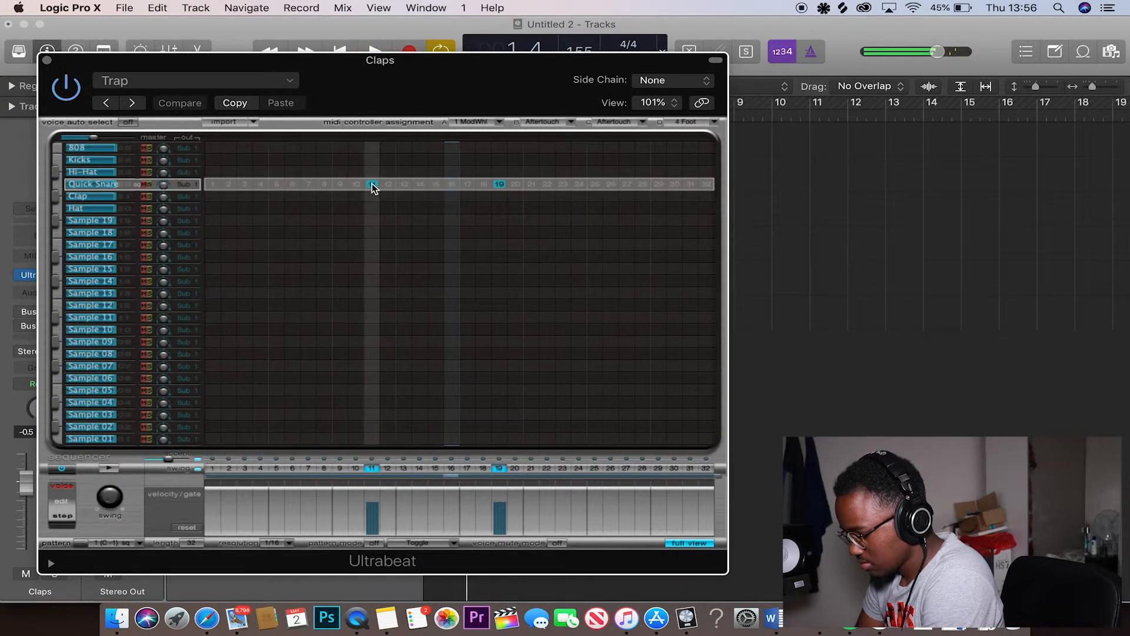
{"action": "left_click", "coordinate": [414, 185]}
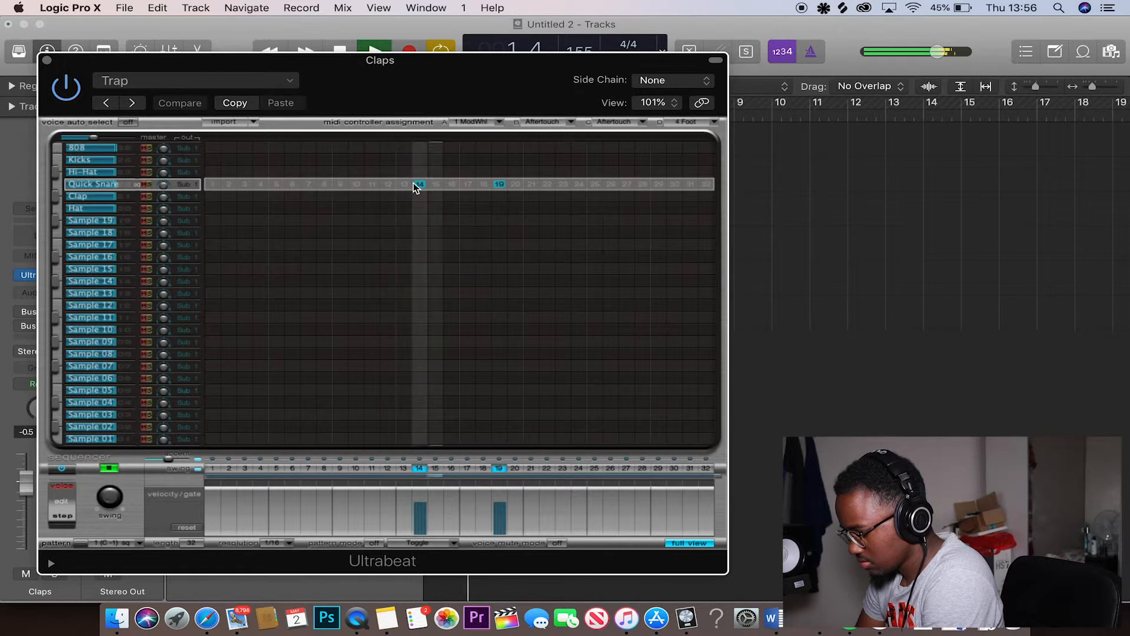
{"action": "left_click", "coordinate": [413, 183]}
{"action": "left_click", "coordinate": [435, 184]}
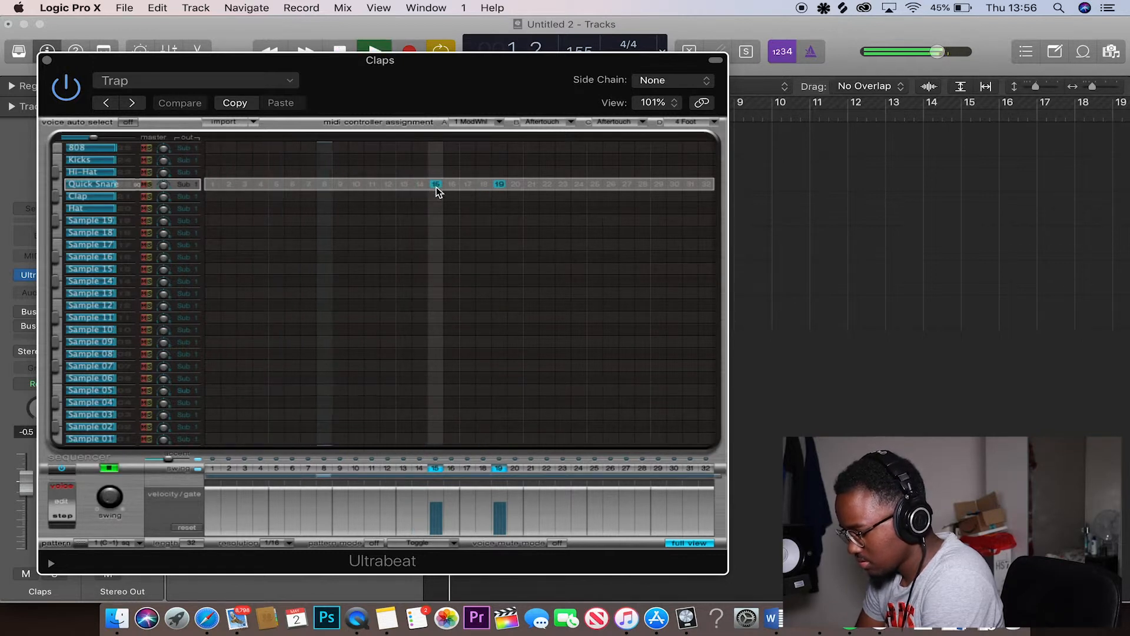
{"action": "left_click", "coordinate": [684, 185]}
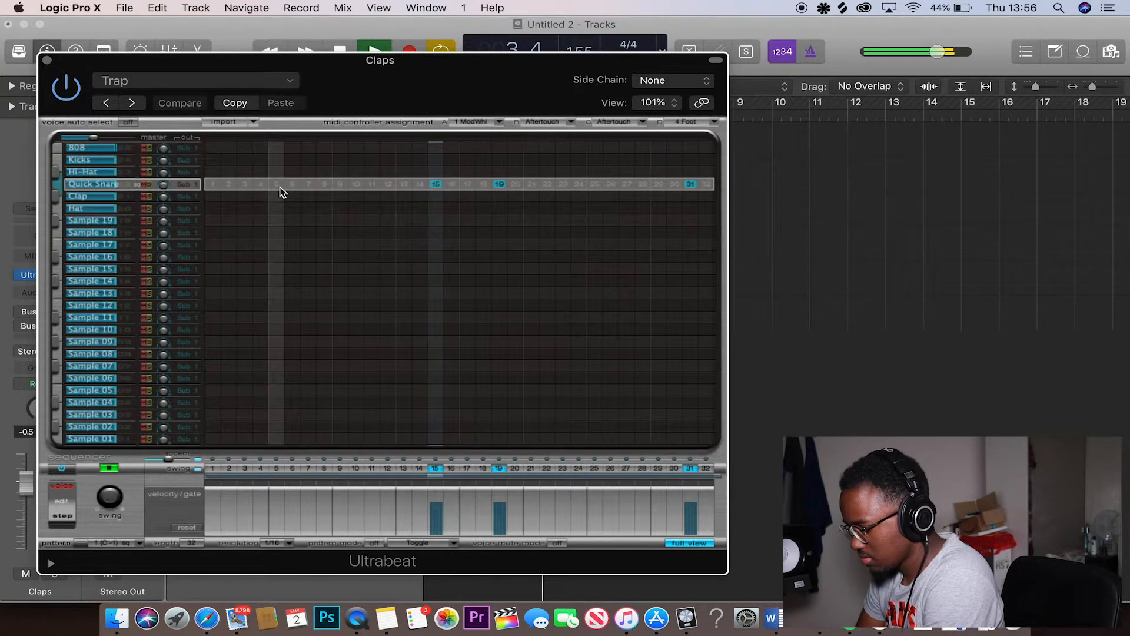
Leave the full step grid, stop playback, switch to Splice and filter the library's Drums to snares.
{"action": "left_click", "coordinate": [690, 541]}
{"action": "key", "text": "space"}
{"action": "left_click", "coordinate": [843, 8]}
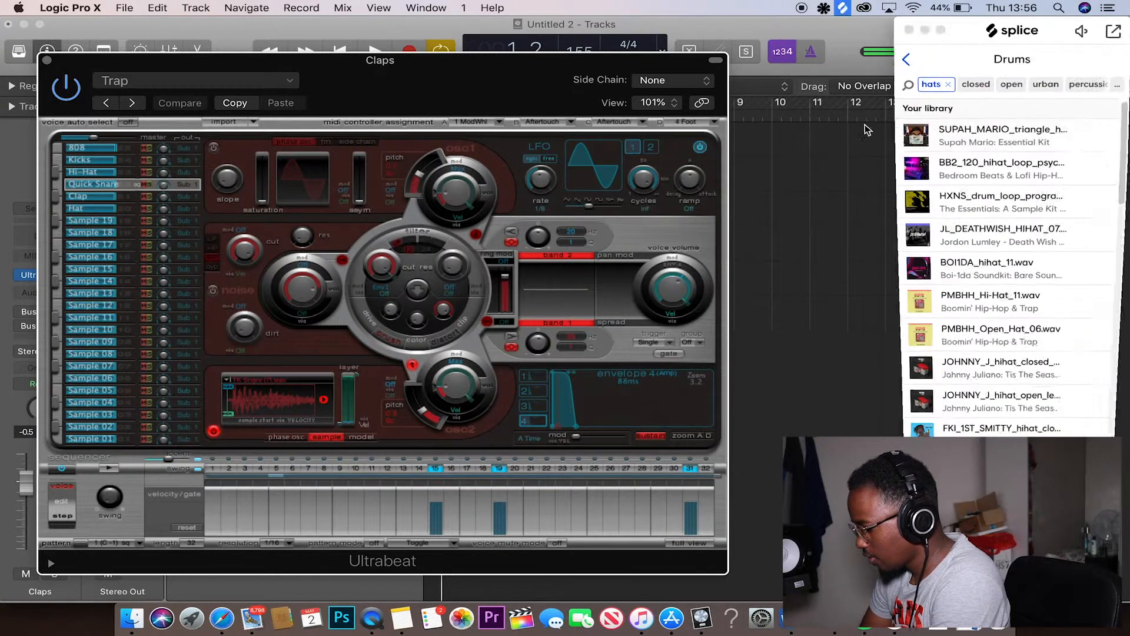
{"action": "left_click", "coordinate": [904, 59]}
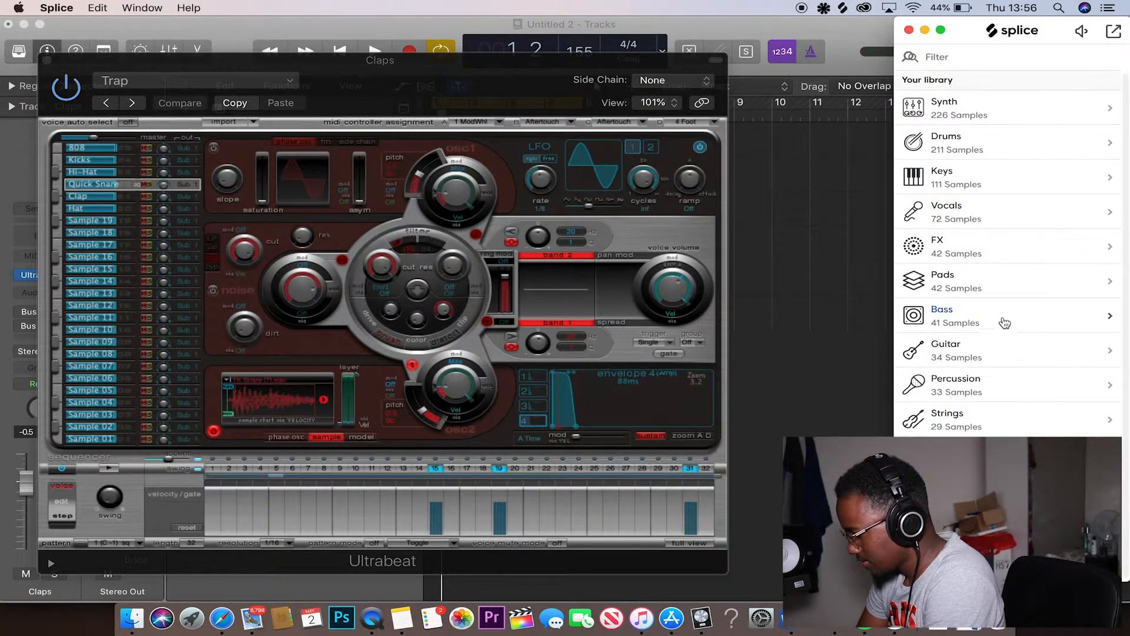
{"action": "left_click", "coordinate": [985, 150]}
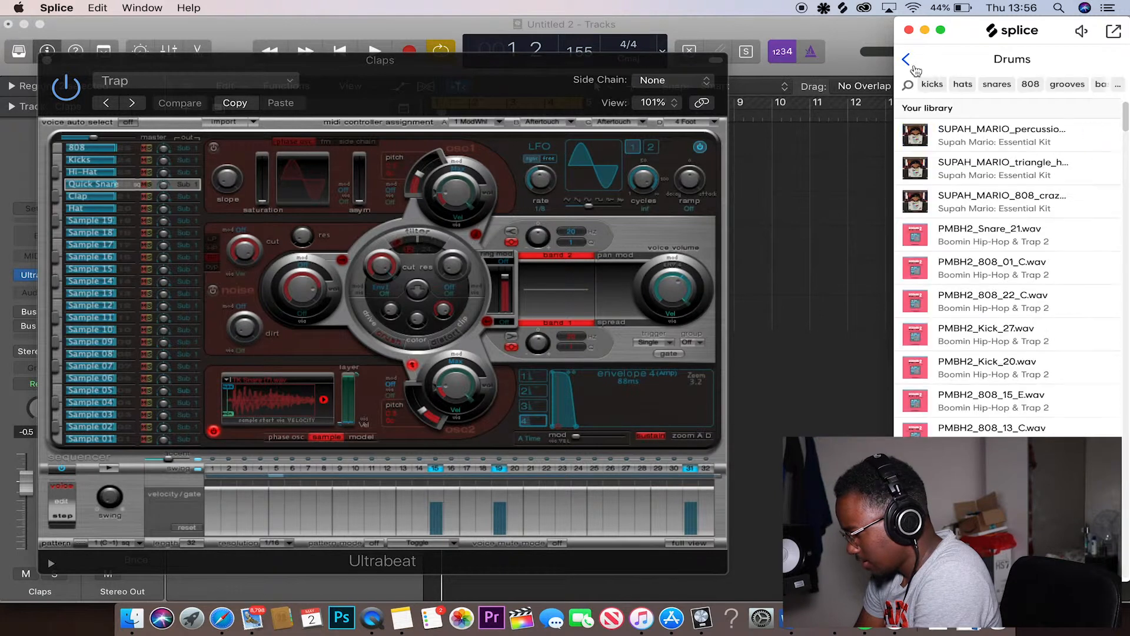
{"action": "left_click", "coordinate": [991, 88]}
{"action": "left_click", "coordinate": [906, 60]}
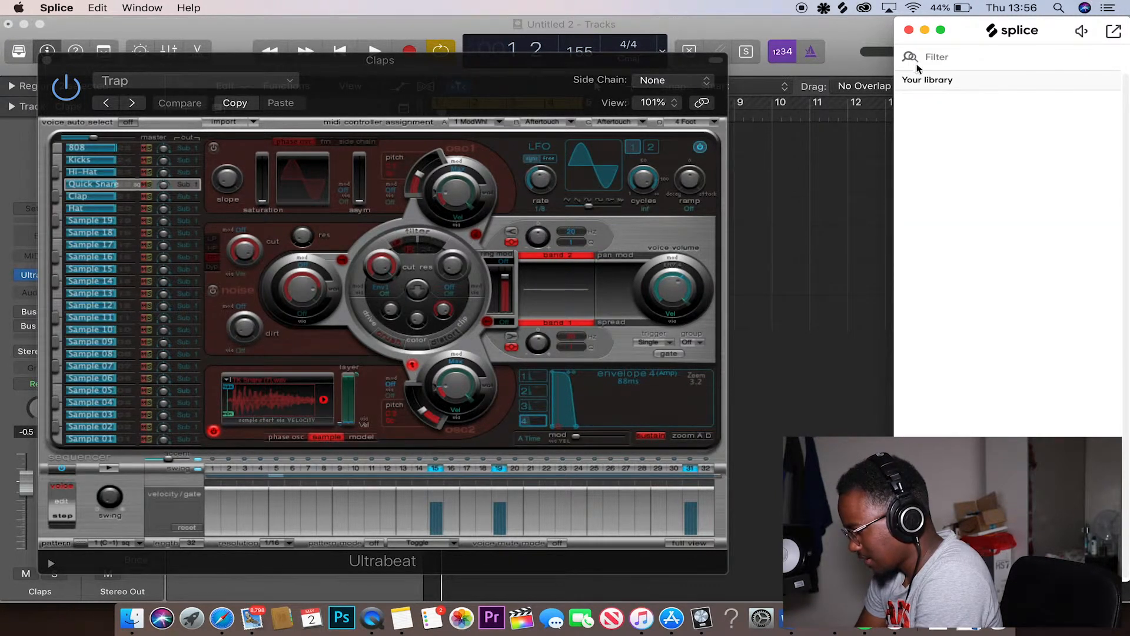
{"action": "left_click", "coordinate": [977, 111]}
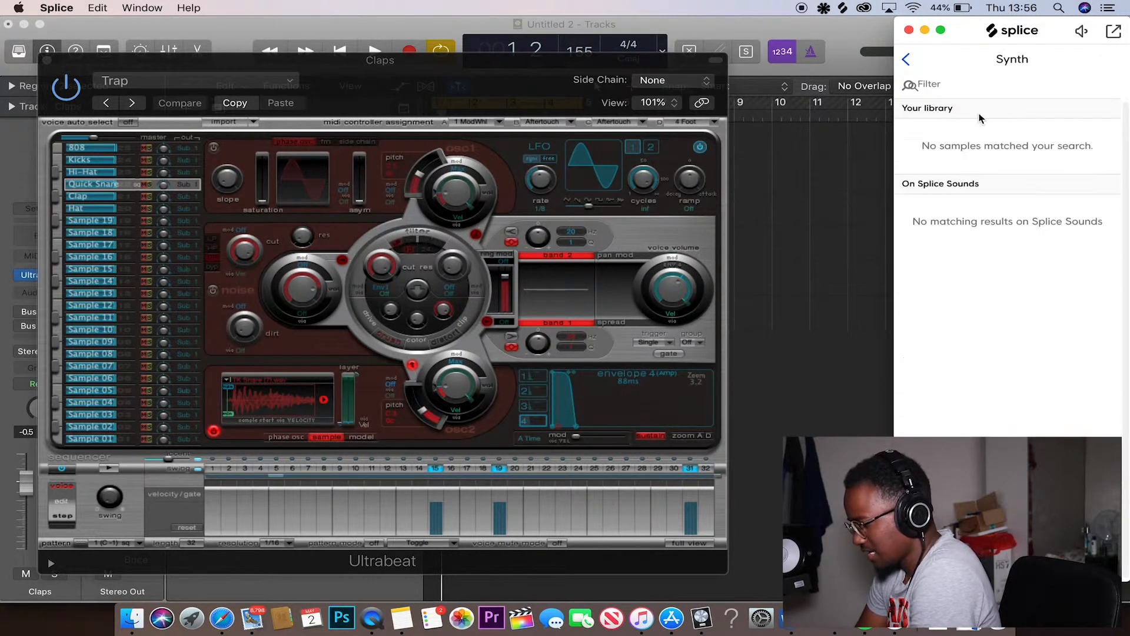
{"action": "left_click", "coordinate": [907, 60]}
{"action": "left_click", "coordinate": [970, 155]}
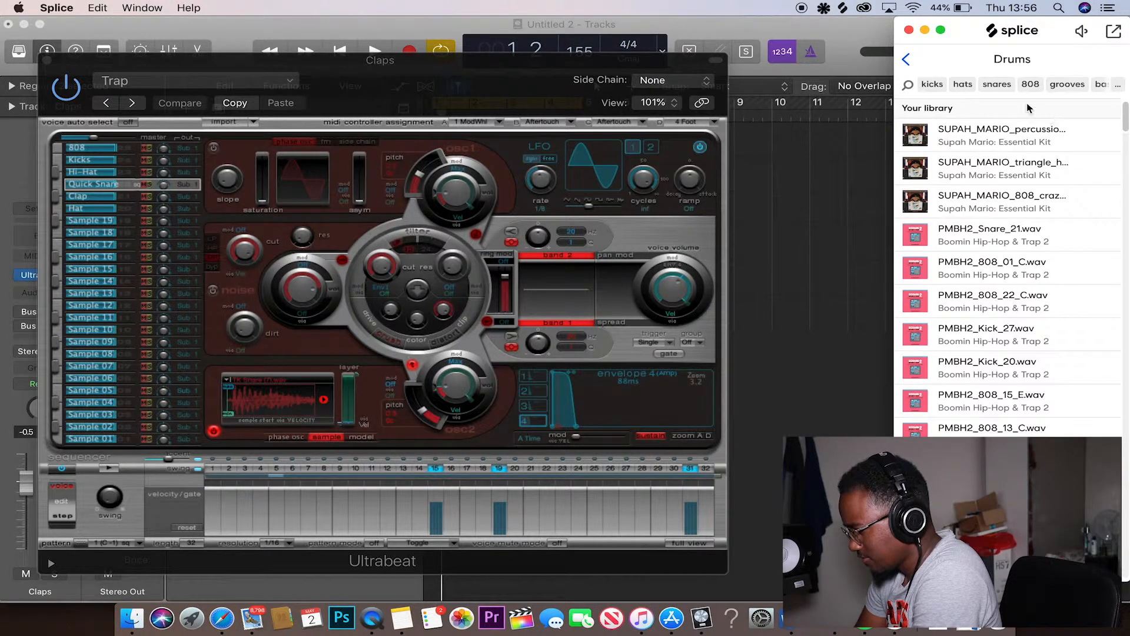
{"action": "left_click", "coordinate": [1040, 88]}
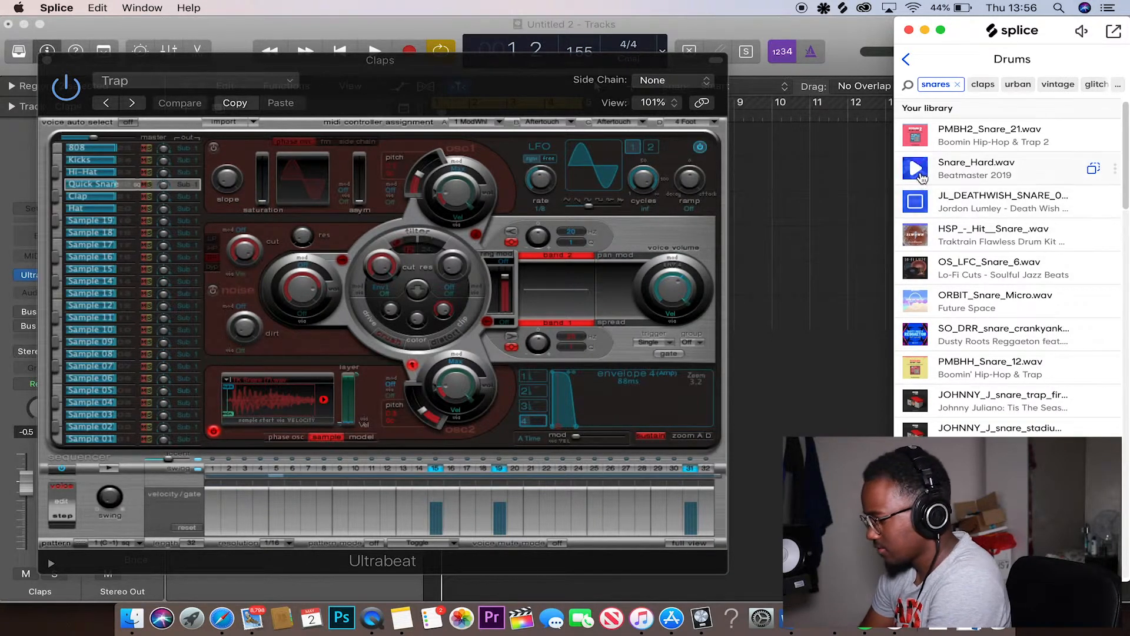
Load OS_FTW_Snare_11.wav into the Quick Snare voice's oscillator 2, lower Ultrabeat's master volume slightly during playback and close Splice.
{"action": "scroll", "coordinate": [923, 194], "scroll_direction": "down", "scroll_amount": 5}
{"action": "left_click_drag", "start_coordinate": [919, 275], "coordinate": [328, 419]}
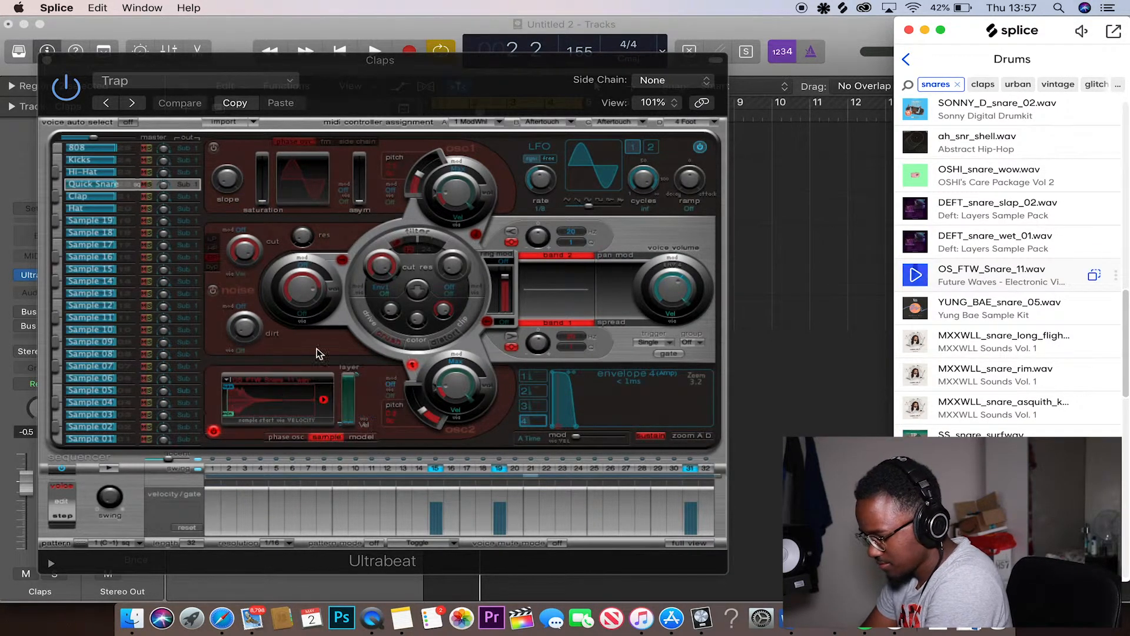
{"action": "key", "text": "space"}
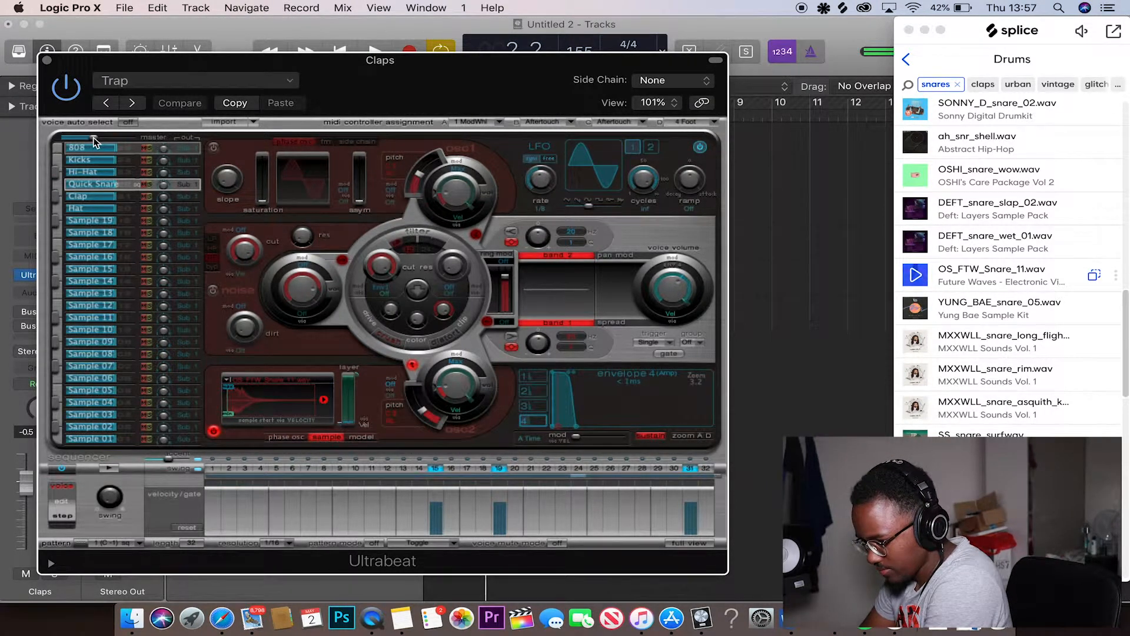
{"action": "key", "text": "space"}
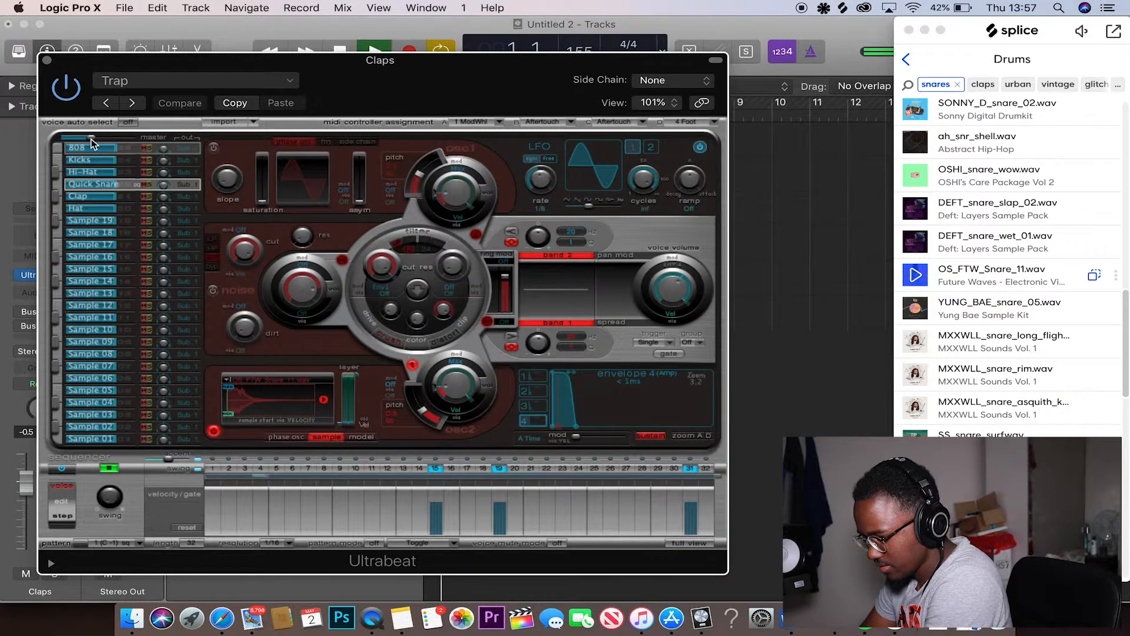
{"action": "left_click", "coordinate": [91, 139]}
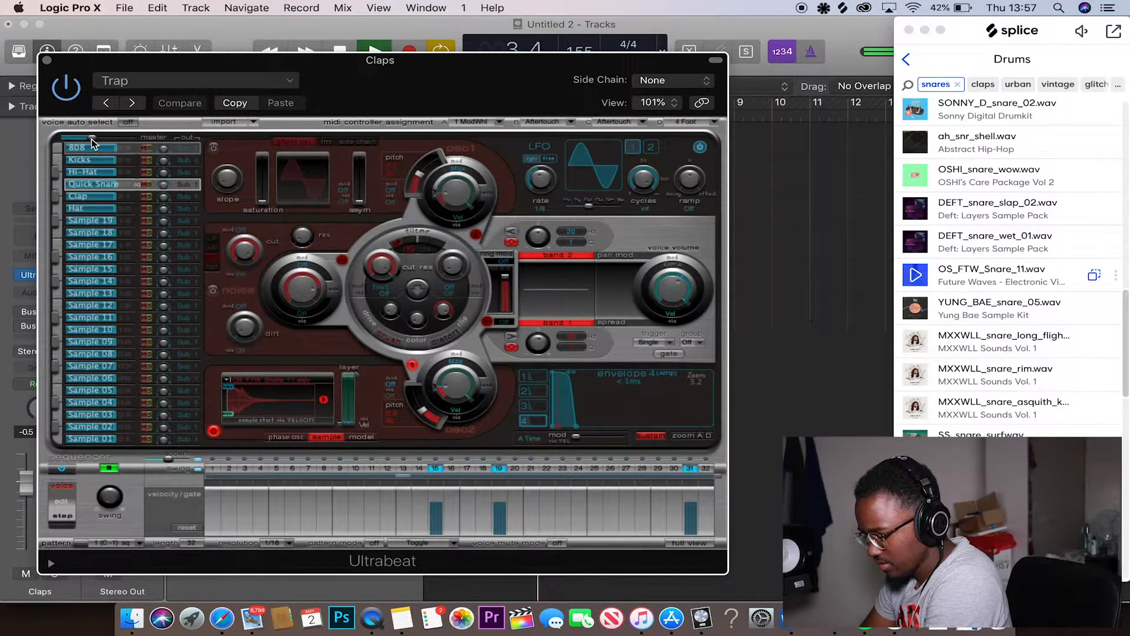
{"action": "left_click", "coordinate": [909, 30]}
{"action": "key", "text": "space"}
Export the snare pattern as a region to track 4, turn off the step sequencer and place the region at bars 1 and 3.
{"action": "left_click_drag", "start_coordinate": [98, 545], "coordinate": [832, 275]}
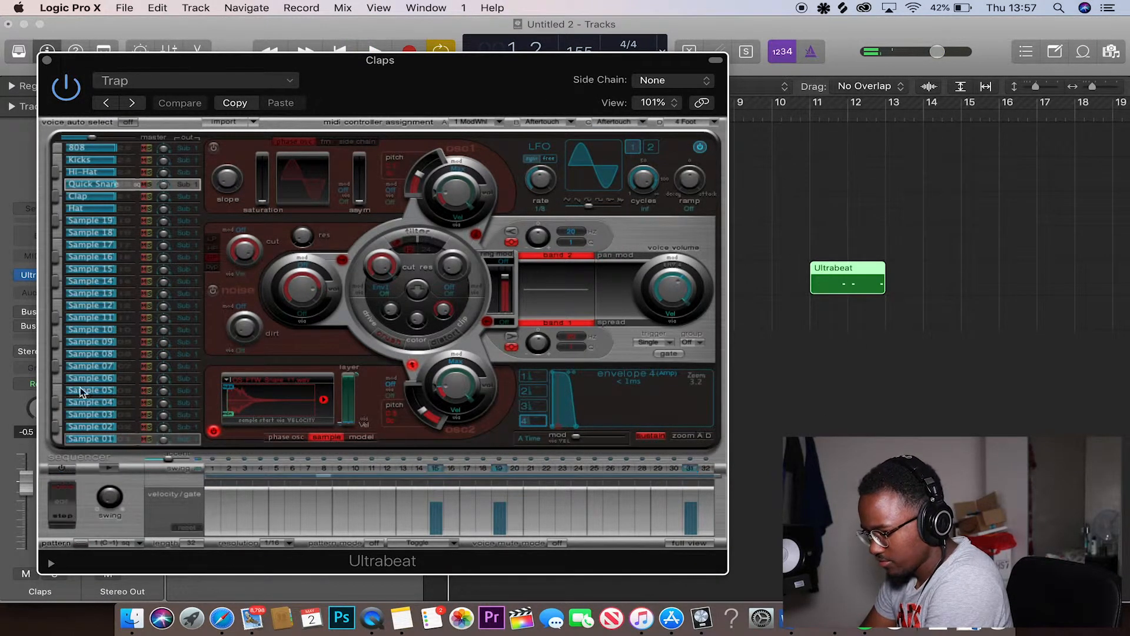
{"action": "left_click", "coordinate": [46, 60]}
{"action": "left_click_drag", "start_coordinate": [863, 295], "coordinate": [547, 255]}
Rename the duplicated Claps track as Snares and play the loop.
{"action": "double_click", "coordinate": [241, 236]}
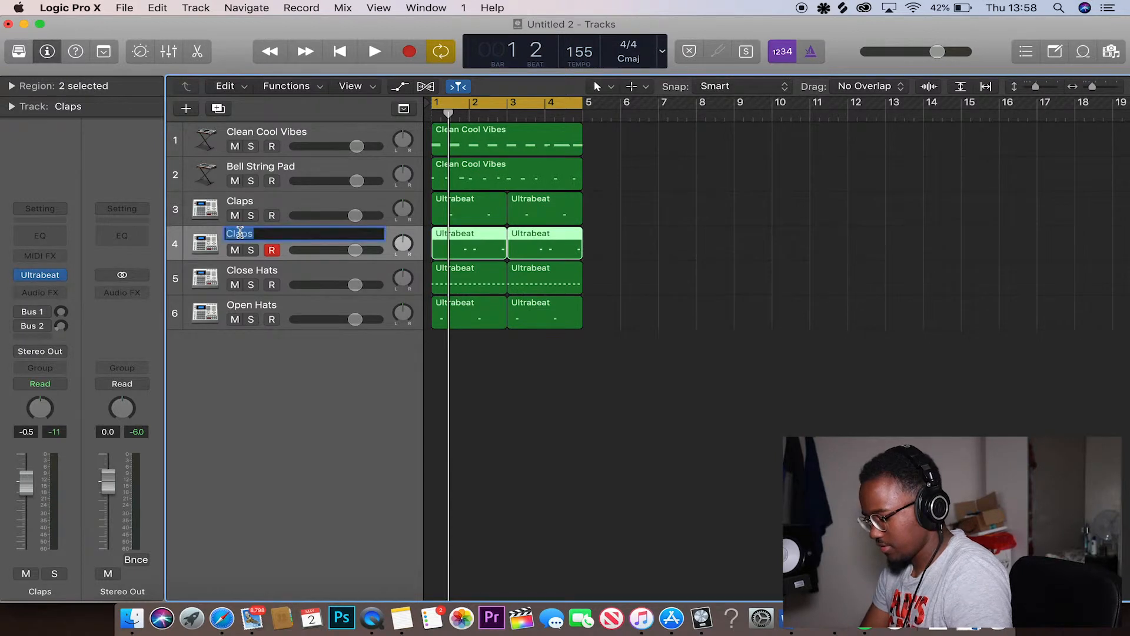
{"action": "key", "text": "Return"}
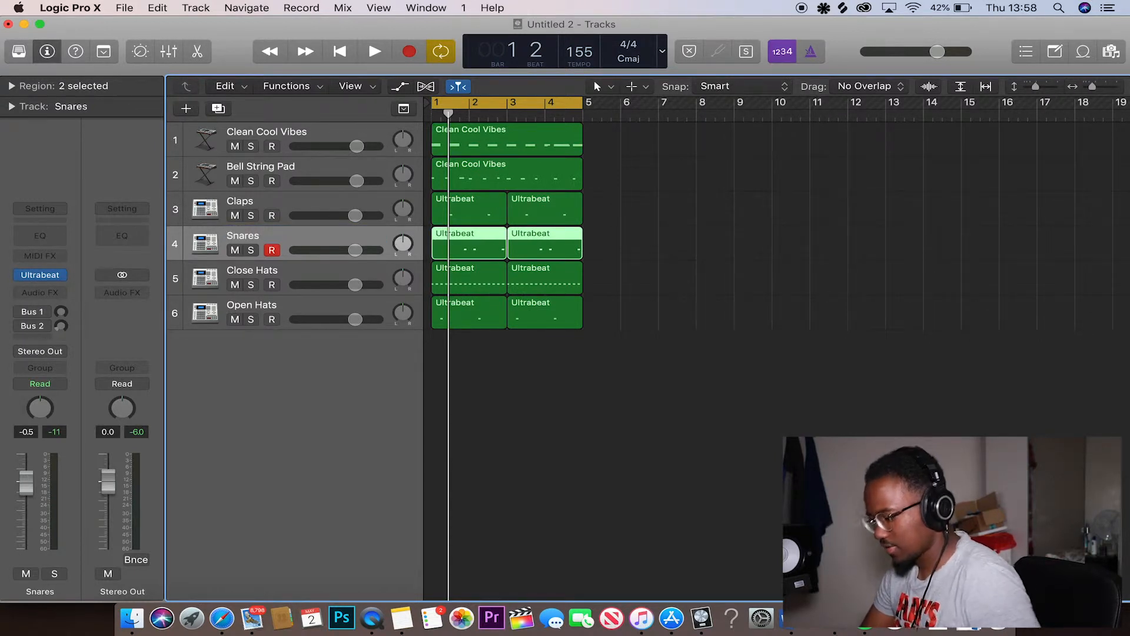
{"action": "key", "text": "space"}
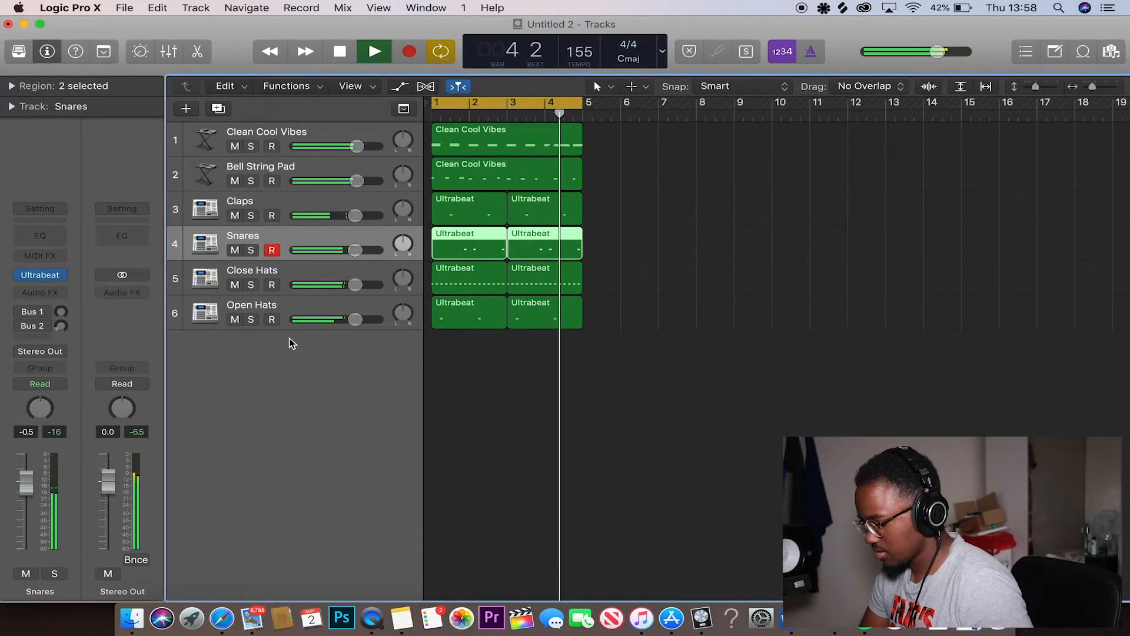
Duplicate the Open Hats track, stop playback and clear the Hat hits on steps 5 and 21 in the copy's Ultrabeat.
{"action": "left_click", "coordinate": [262, 309]}
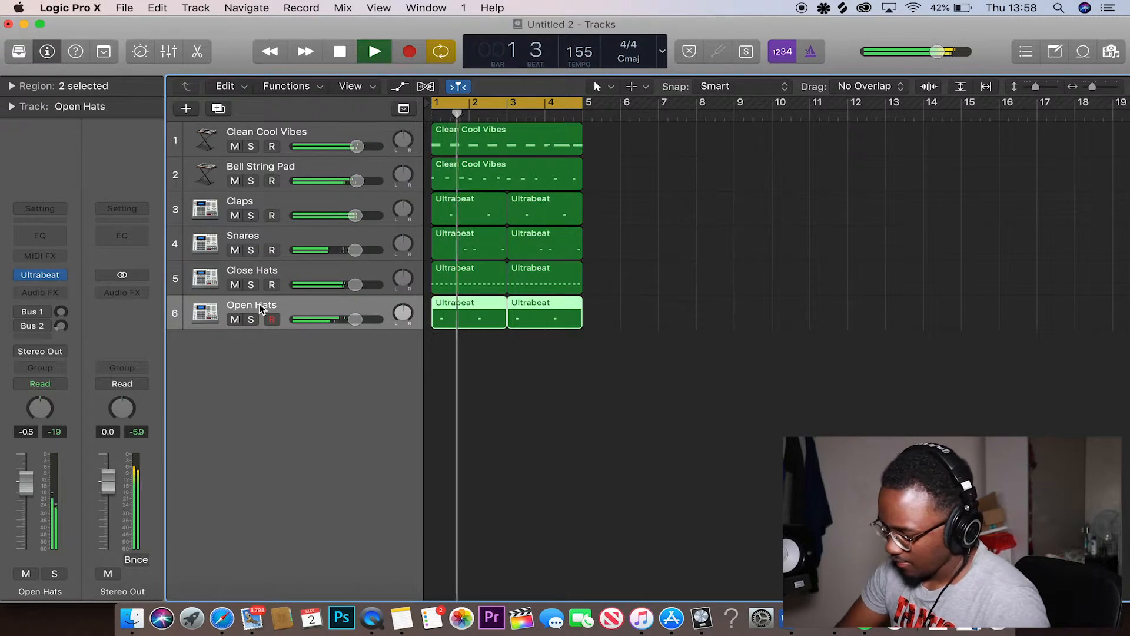
{"action": "key", "text": "super+d"}
{"action": "key", "text": "space"}
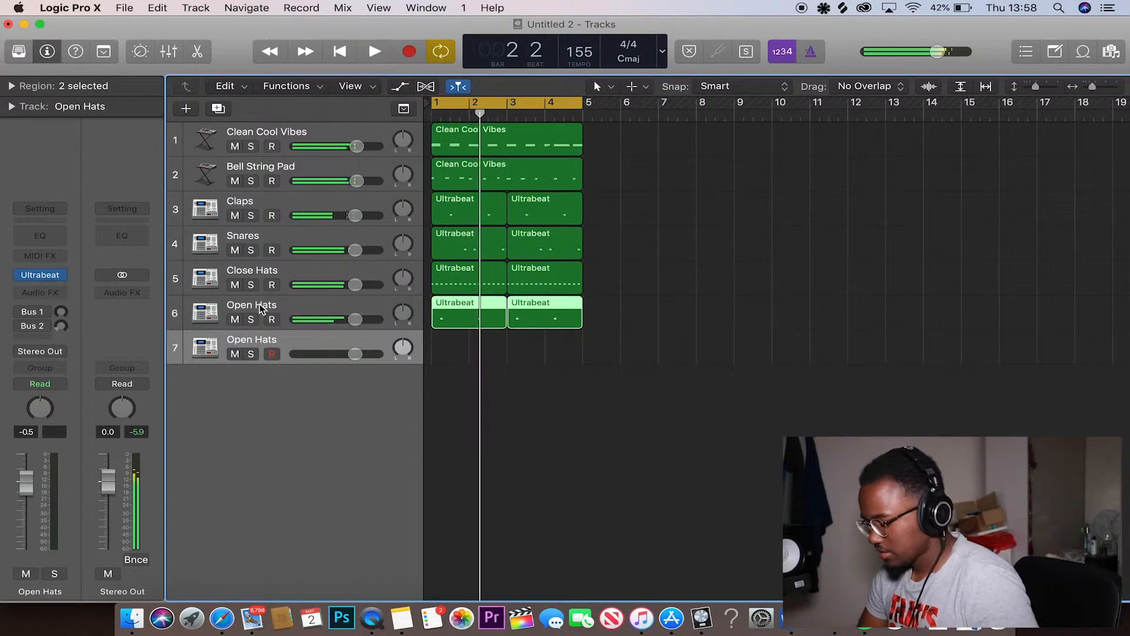
{"action": "left_click", "coordinate": [39, 275]}
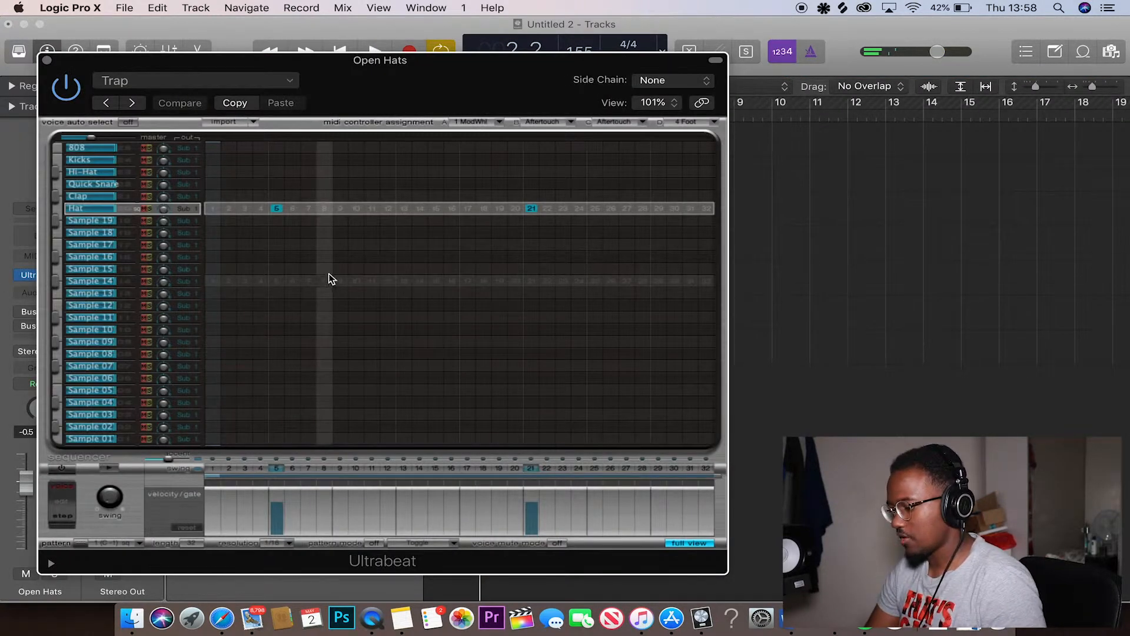
{"action": "left_click", "coordinate": [277, 208]}
Load the 1MIND_kick_one_shot sample from Splice's drum kicks into the Kicks voice's oscillator 2 and raise Ultrabeat's master volume slightly.
{"action": "left_click", "coordinate": [91, 160]}
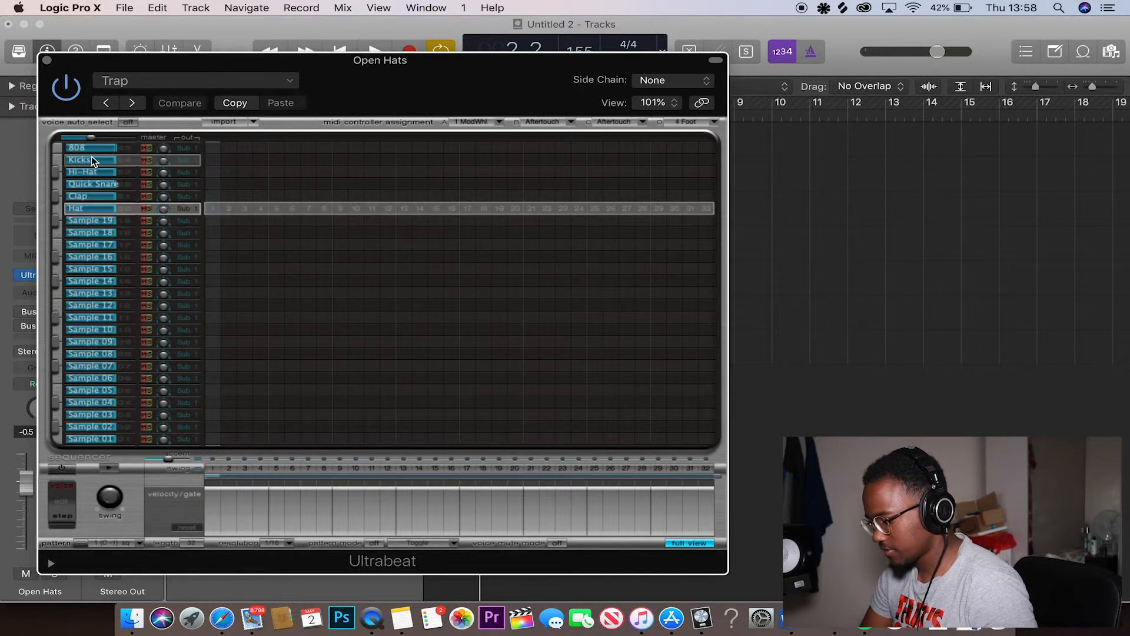
{"action": "left_click", "coordinate": [700, 542]}
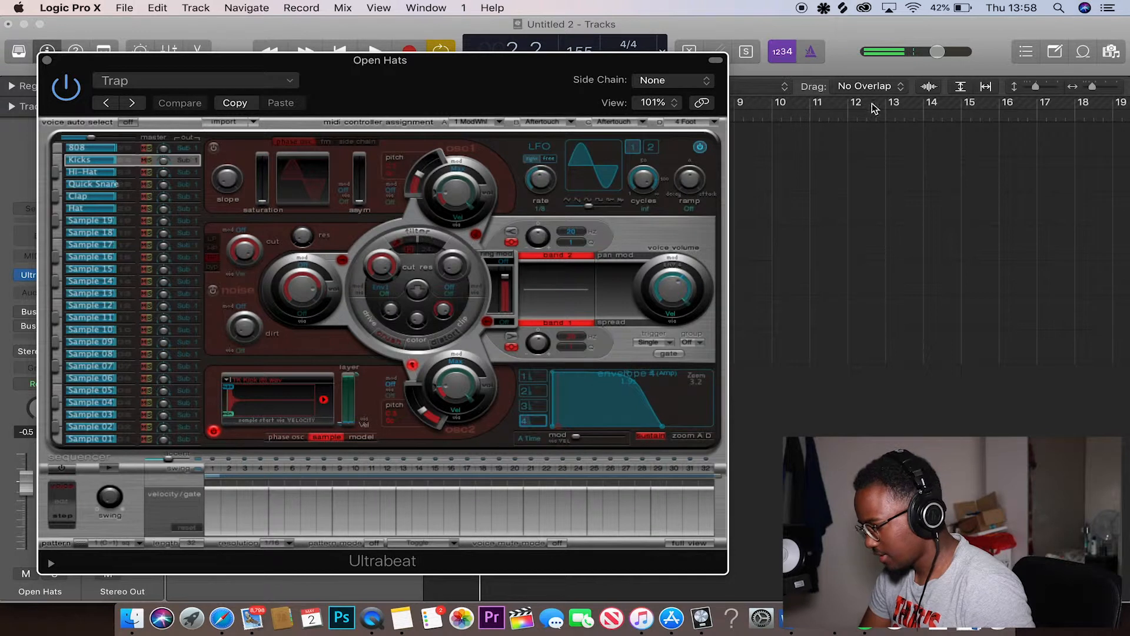
{"action": "left_click", "coordinate": [845, 7]}
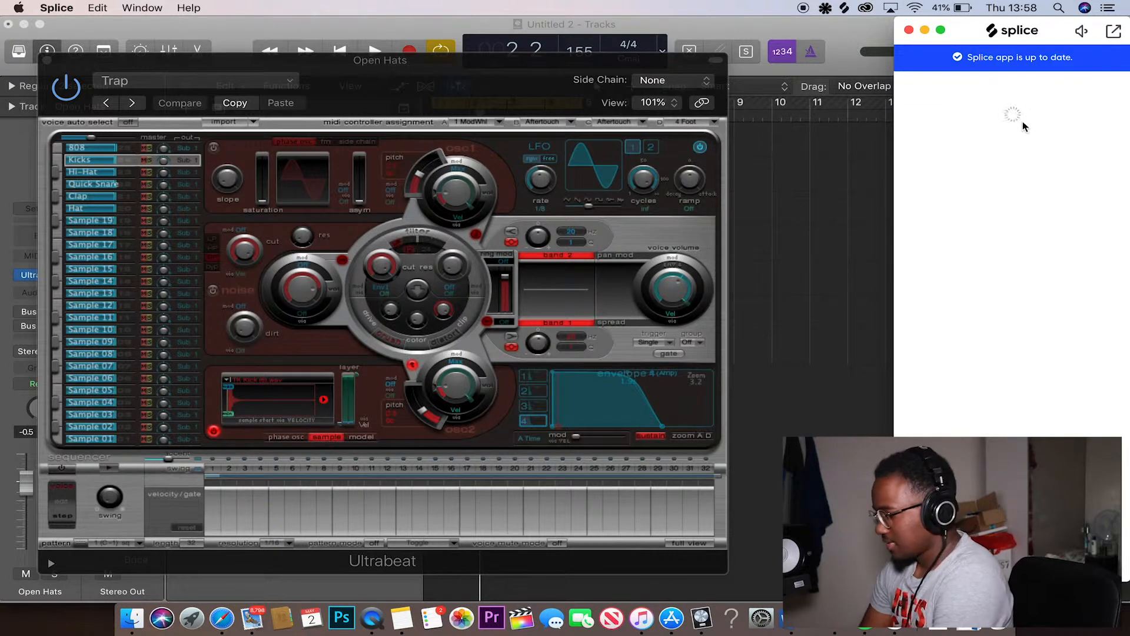
{"action": "left_click", "coordinate": [995, 130]}
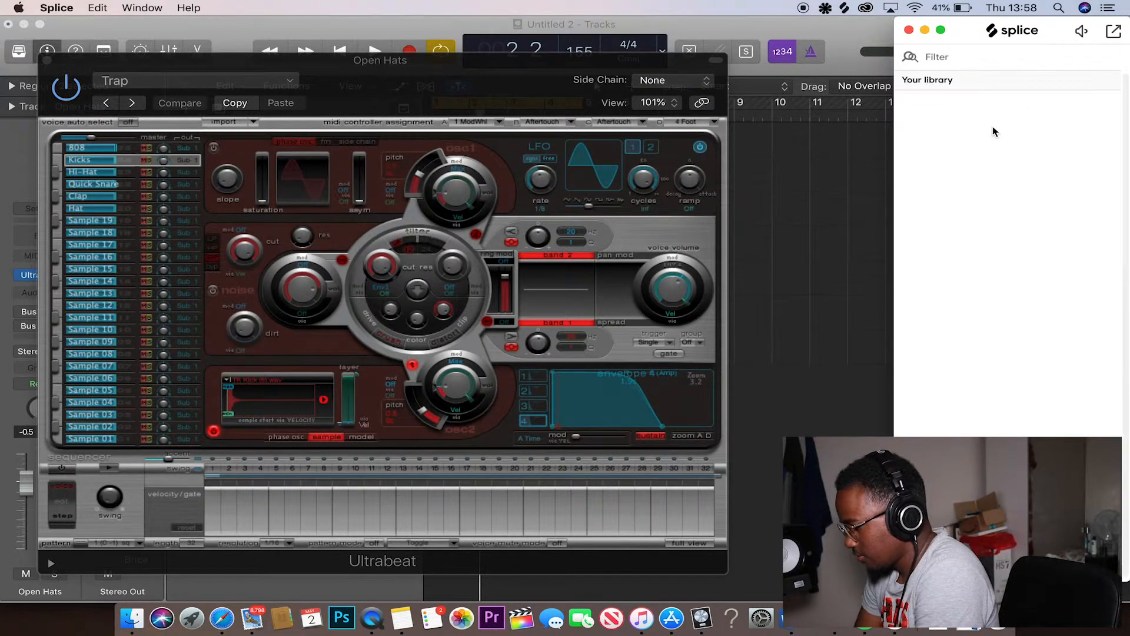
{"action": "left_click", "coordinate": [981, 153]}
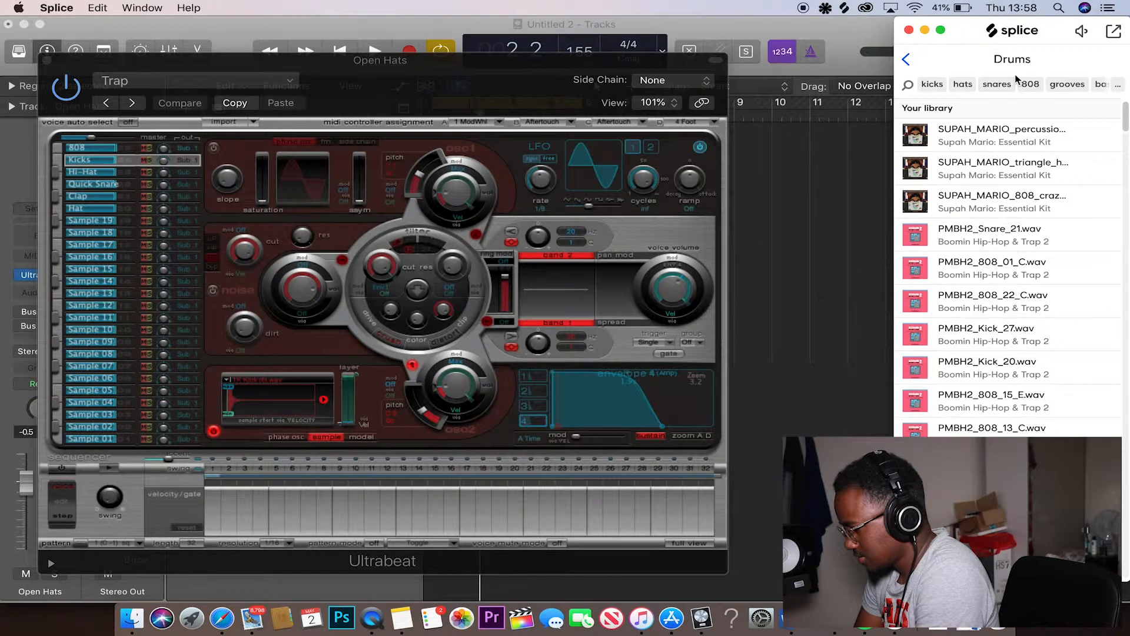
{"action": "left_click", "coordinate": [934, 86]}
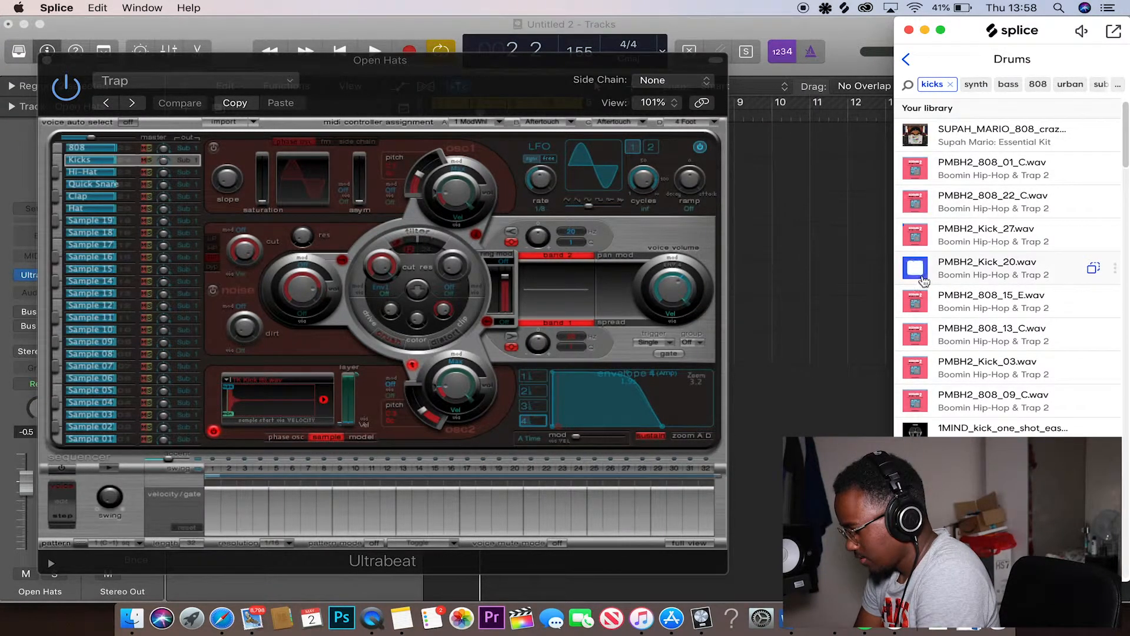
{"action": "left_click_drag", "start_coordinate": [918, 429], "coordinate": [280, 407]}
{"action": "left_click", "coordinate": [91, 141]}
Place a Kicks hit on step 1 in the full step grid, turn on the step sequencer and play the loop.
{"action": "left_click", "coordinate": [685, 538]}
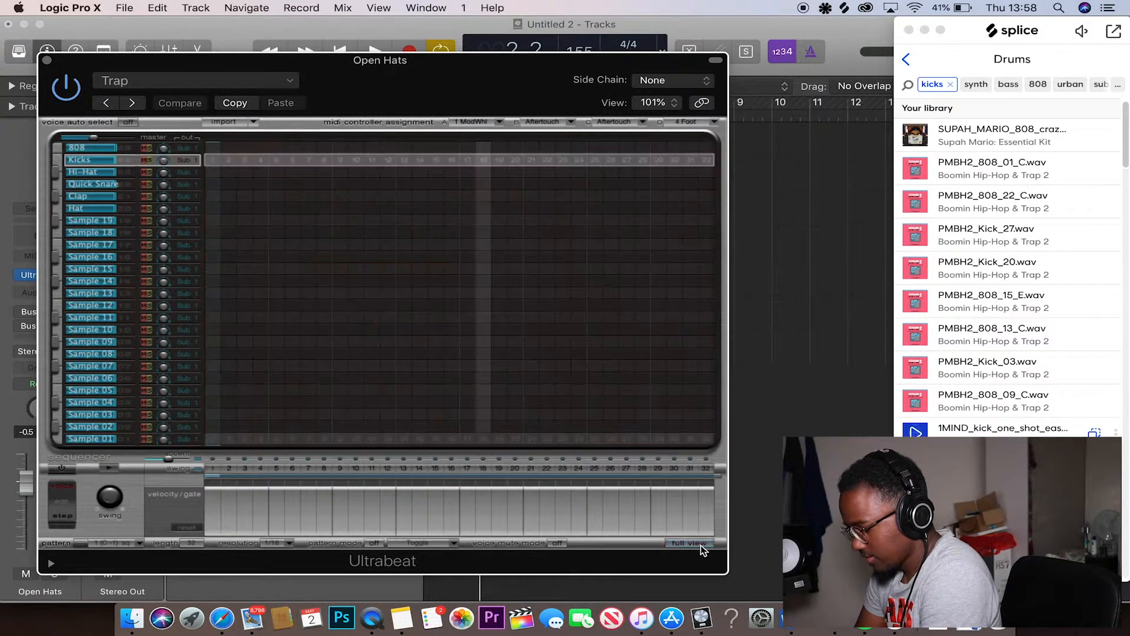
{"action": "left_click", "coordinate": [212, 160]}
{"action": "left_click", "coordinate": [61, 468]}
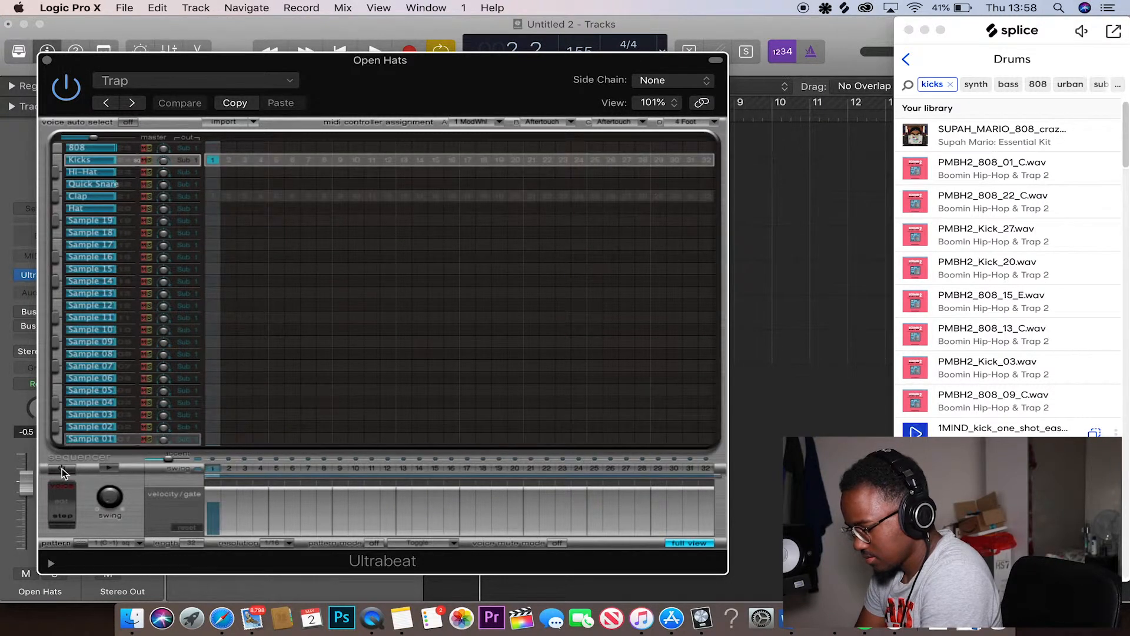
{"action": "key", "text": "space"}
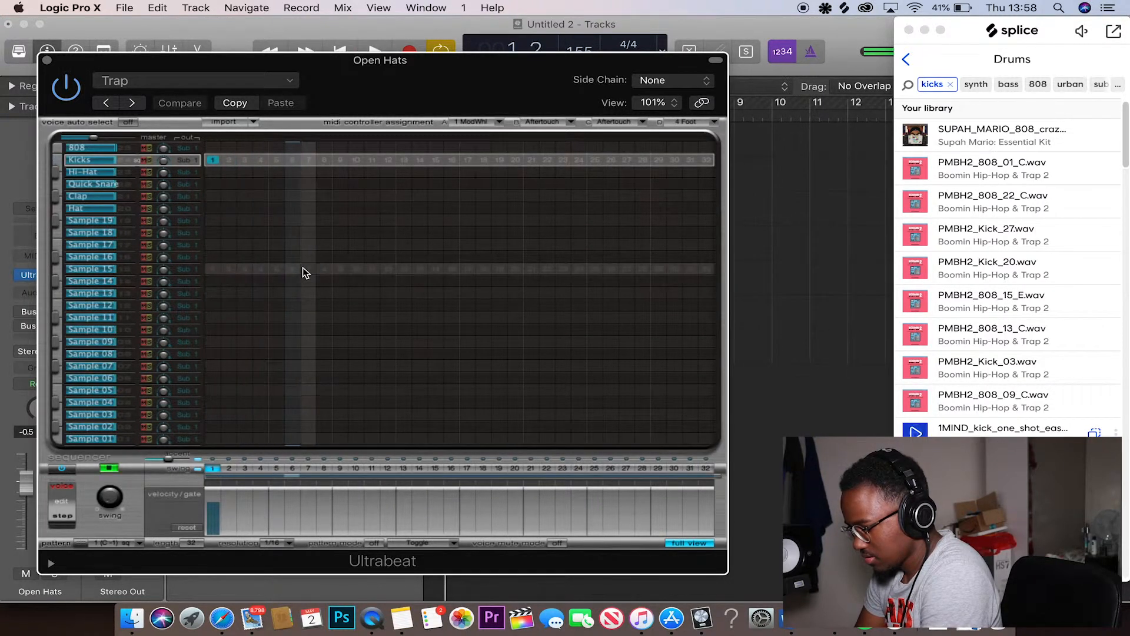
Add a Kicks hit on step 11, close Splice and play the loop to check the kick pattern.
{"action": "left_click", "coordinate": [340, 160]}
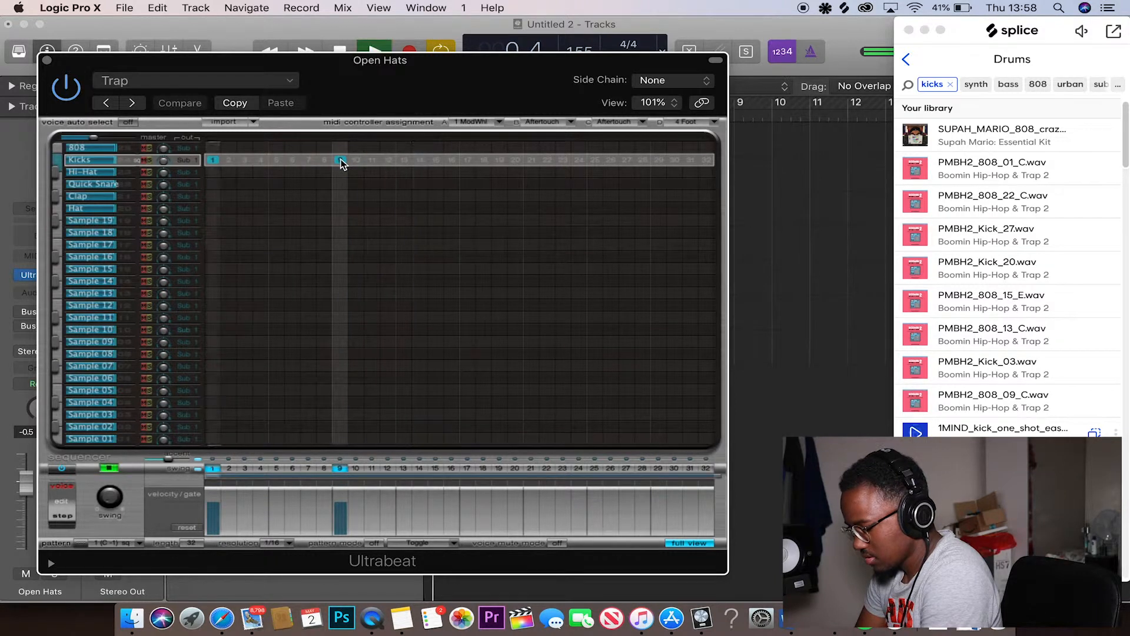
{"action": "key", "text": "space"}
{"action": "left_click", "coordinate": [341, 160]}
{"action": "left_click", "coordinate": [372, 160]}
{"action": "key", "text": "space"}
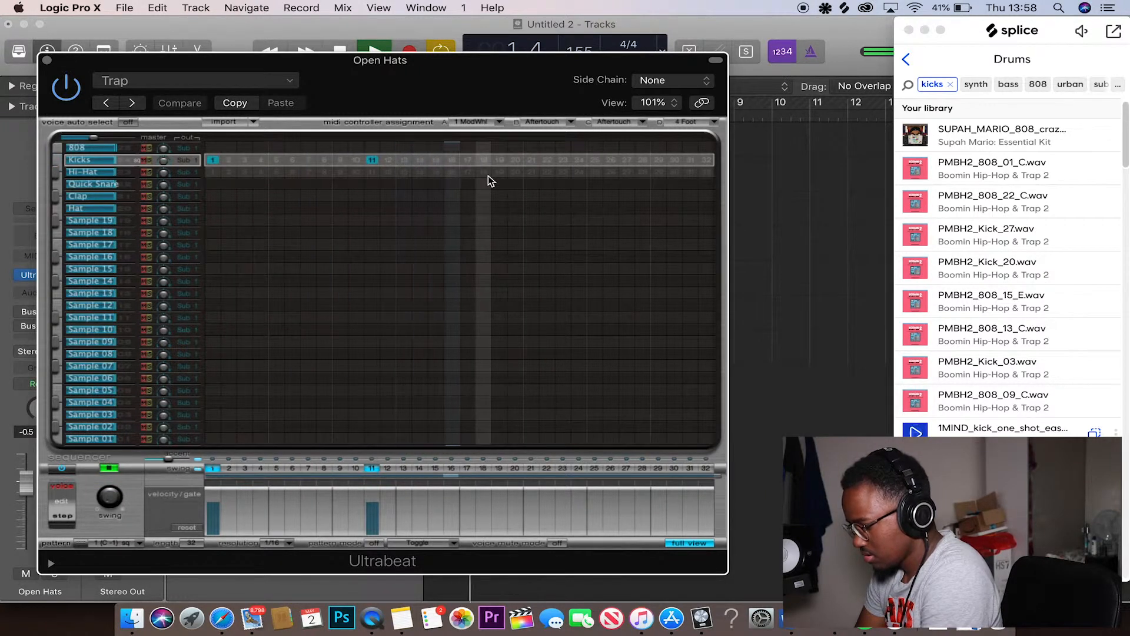
{"action": "key", "text": "space"}
{"action": "left_click", "coordinate": [909, 30]}
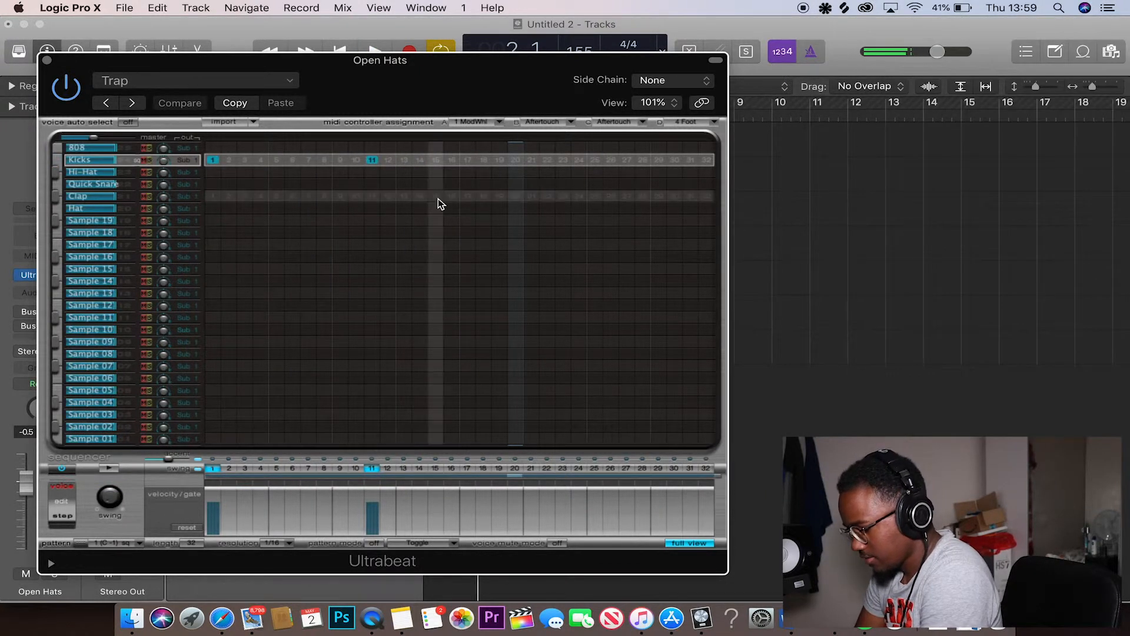
{"action": "key", "text": "space"}
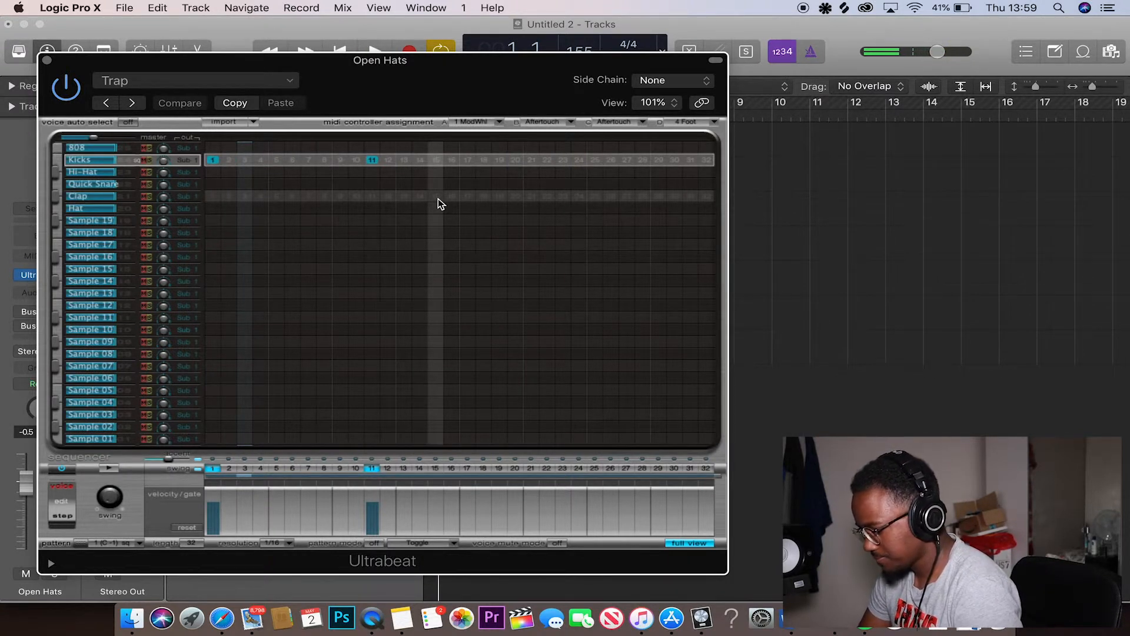
Play the loop, try a Kicks hit on step 18 and place it on step 21 instead.
{"action": "key", "text": "space"}
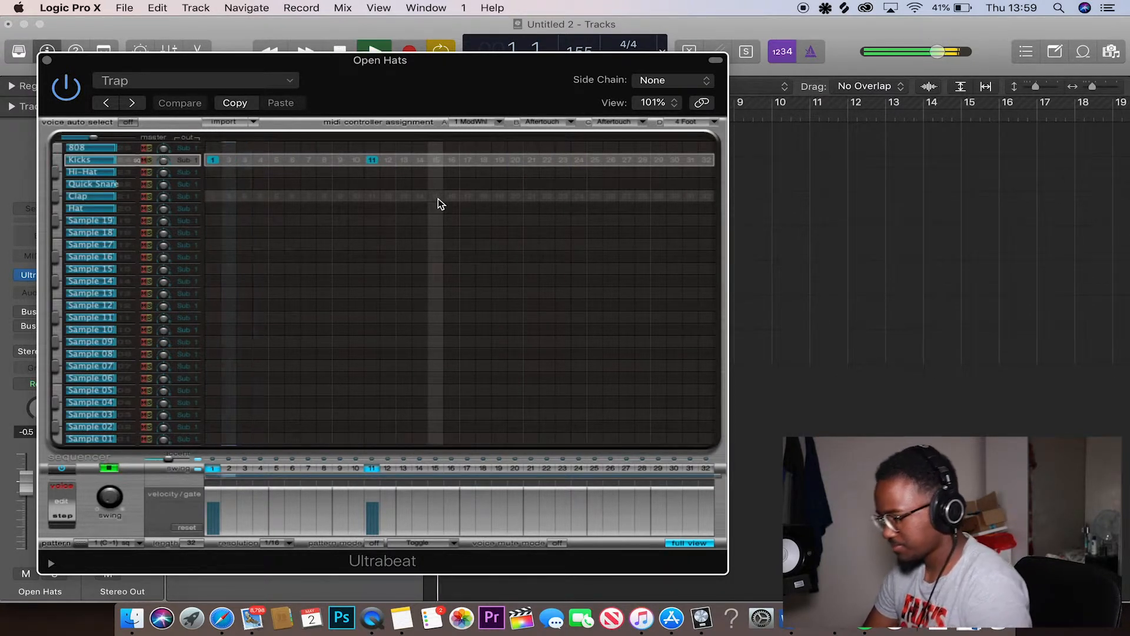
{"action": "left_click", "coordinate": [484, 162]}
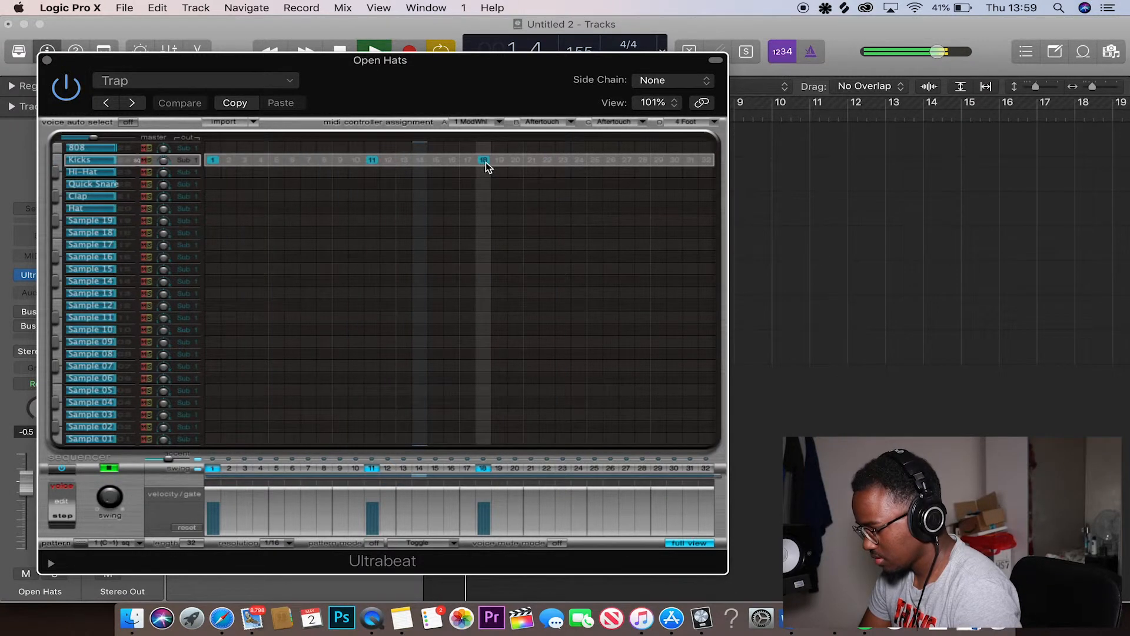
{"action": "left_click", "coordinate": [485, 161]}
{"action": "left_click", "coordinate": [533, 161]}
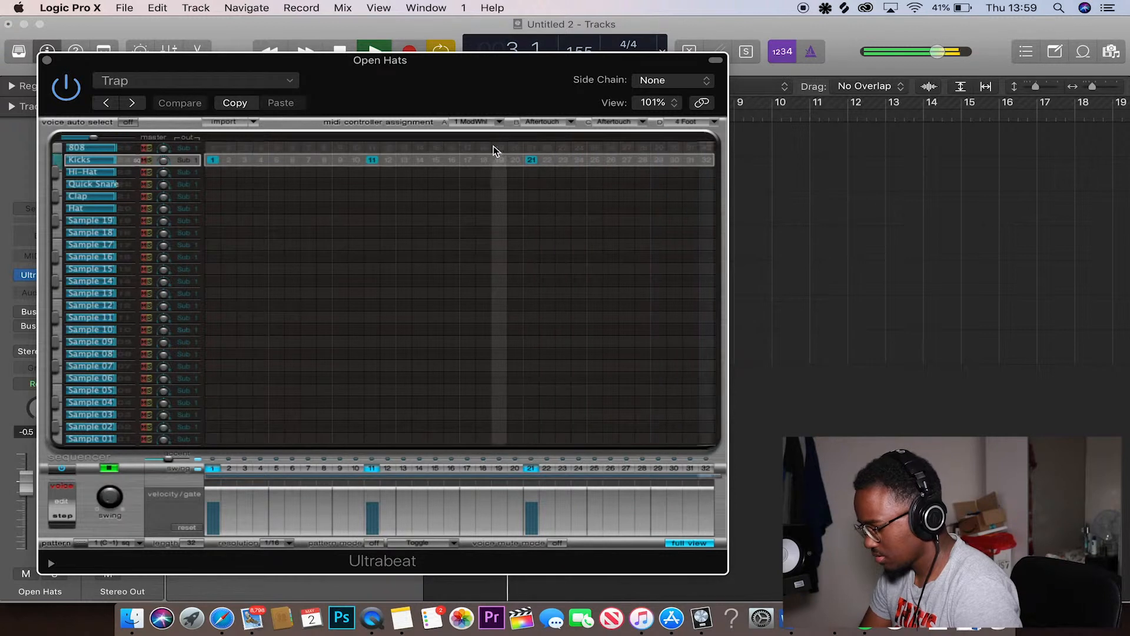
{"action": "key", "text": "space"}
Add a Kicks hit on step 5 and replay the loop to check the pattern.
{"action": "key", "text": "space"}
{"action": "left_click", "coordinate": [278, 151]}
{"action": "key", "text": "space"}
{"action": "left_click", "coordinate": [278, 151]}
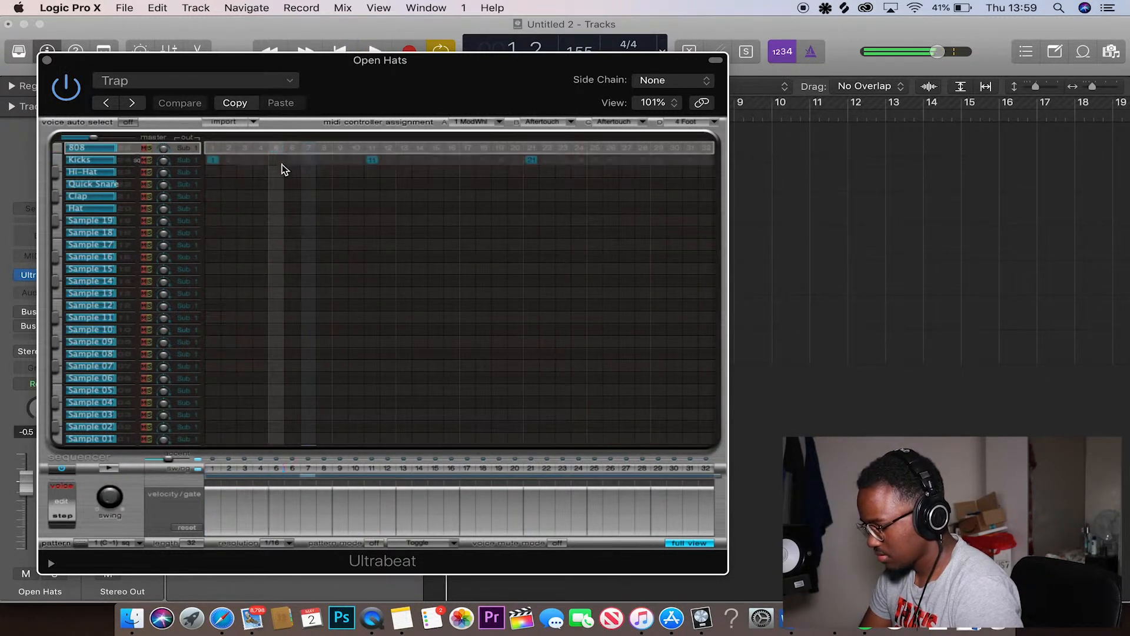
{"action": "left_click", "coordinate": [282, 165]}
{"action": "key", "text": "space"}
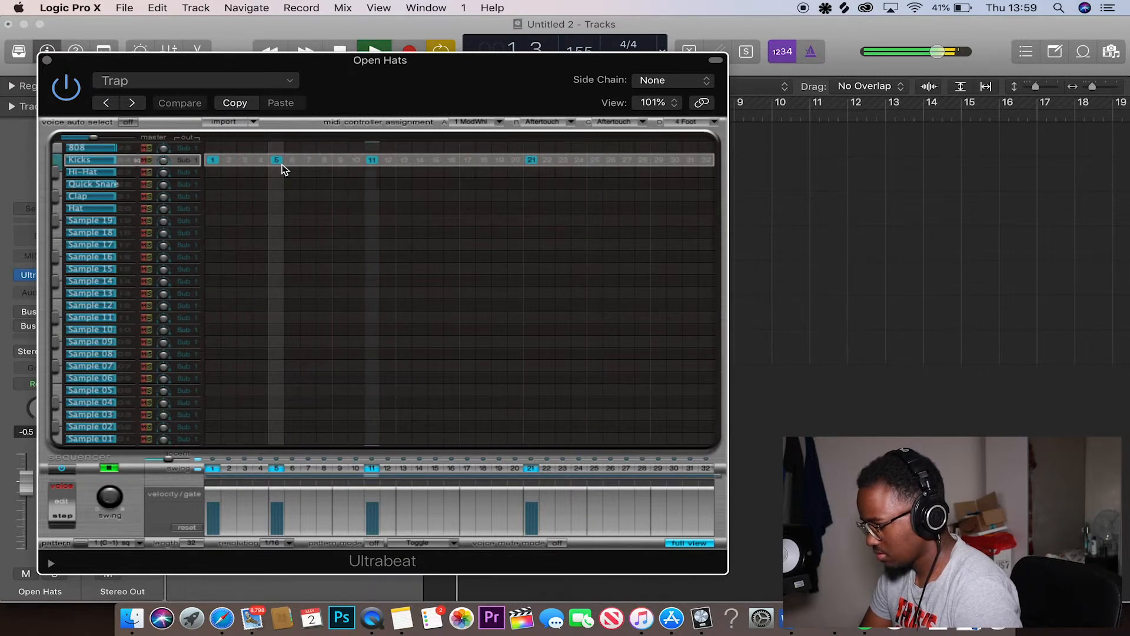
Try a Kicks hit on step 26, place it on step 27 instead and stop playback.
{"action": "left_click", "coordinate": [616, 160]}
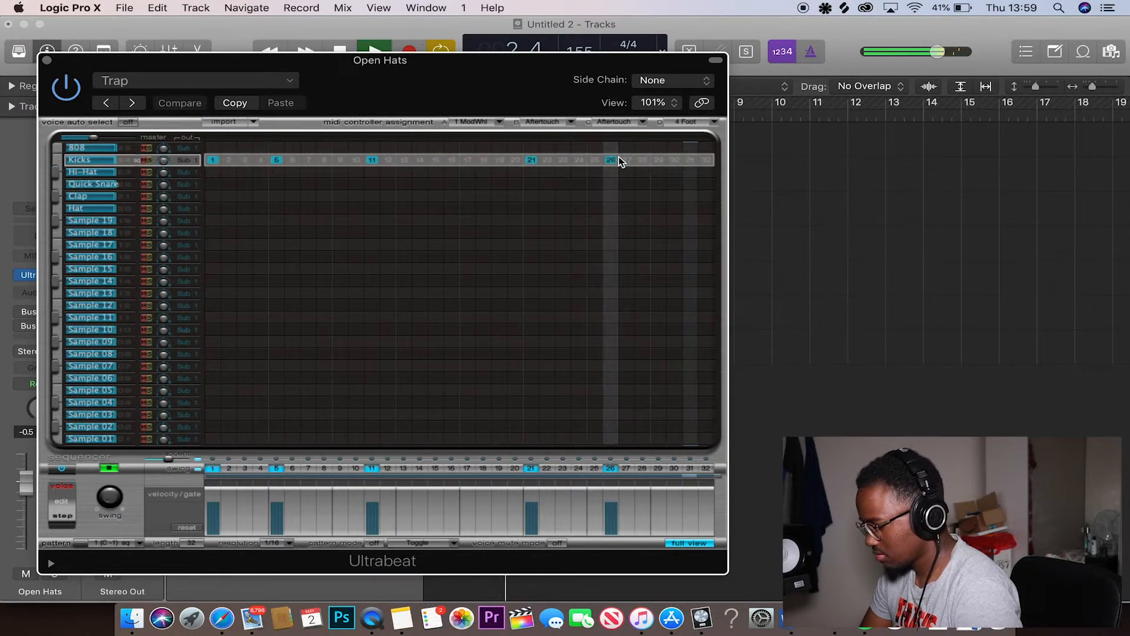
{"action": "left_click", "coordinate": [612, 160]}
{"action": "left_click", "coordinate": [627, 160]}
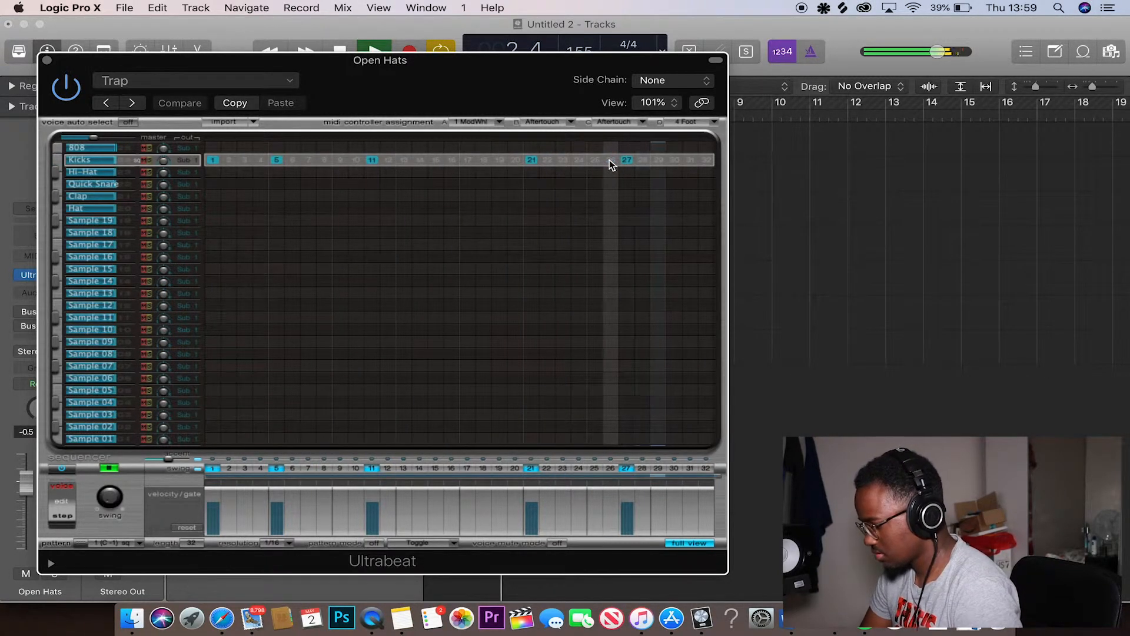
{"action": "key", "text": "space"}
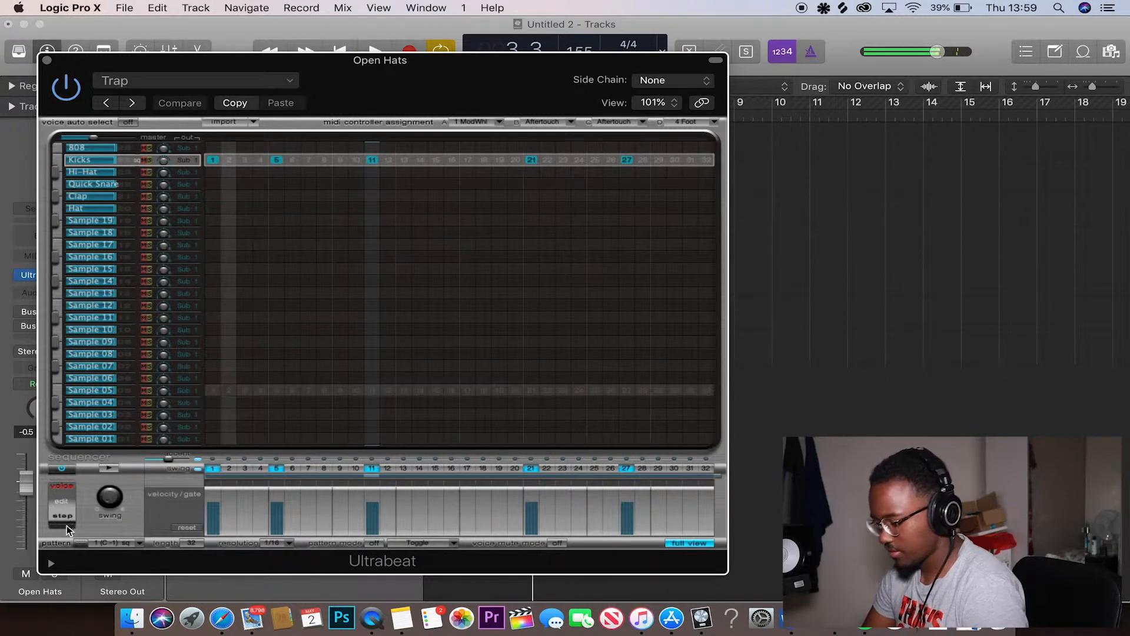
Place the kick pattern on track 7 as a region starting at bar 1, with Ultrabeat's sequencer off and its window closed.
{"action": "left_click_drag", "start_coordinate": [82, 546], "coordinate": [765, 351]}
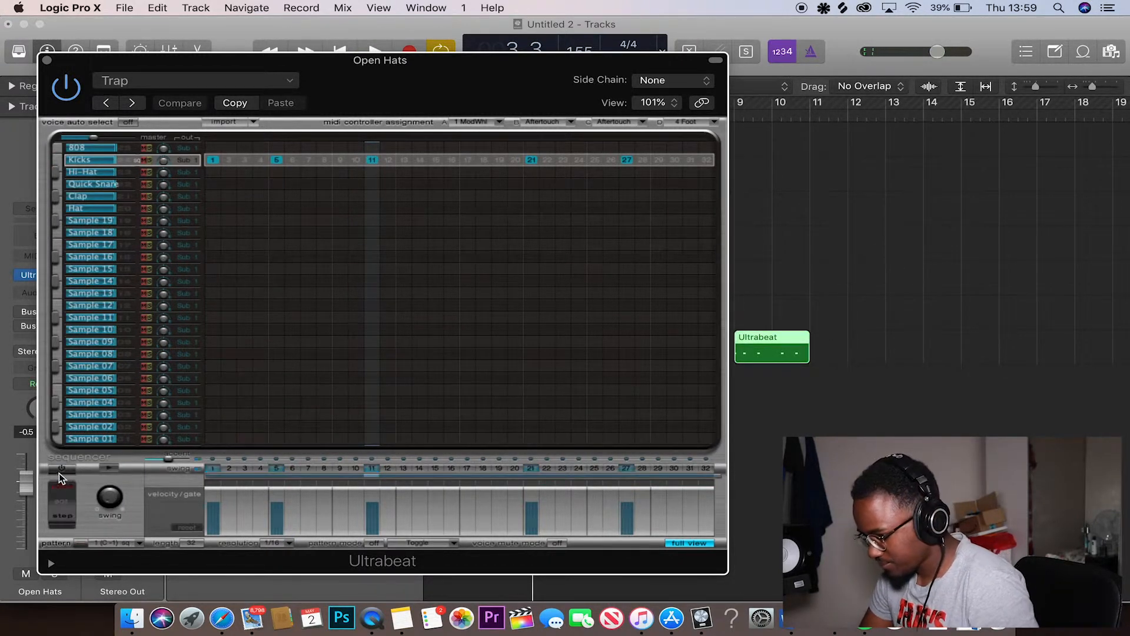
{"action": "left_click", "coordinate": [47, 60]}
{"action": "left_click_drag", "start_coordinate": [786, 359], "coordinate": [465, 355]}
Rename track 7 as Kicks.
{"action": "double_click", "coordinate": [254, 340]}
{"action": "type", "text": "KICKS"}
{"action": "key", "text": "Return"}
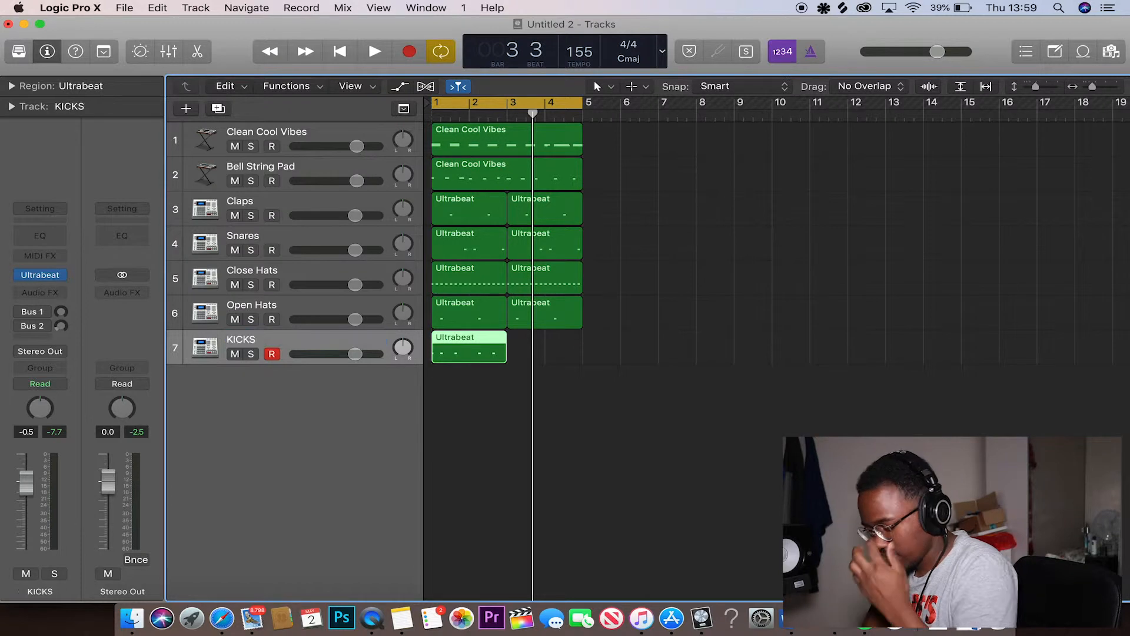
{"action": "double_click", "coordinate": [249, 342]}
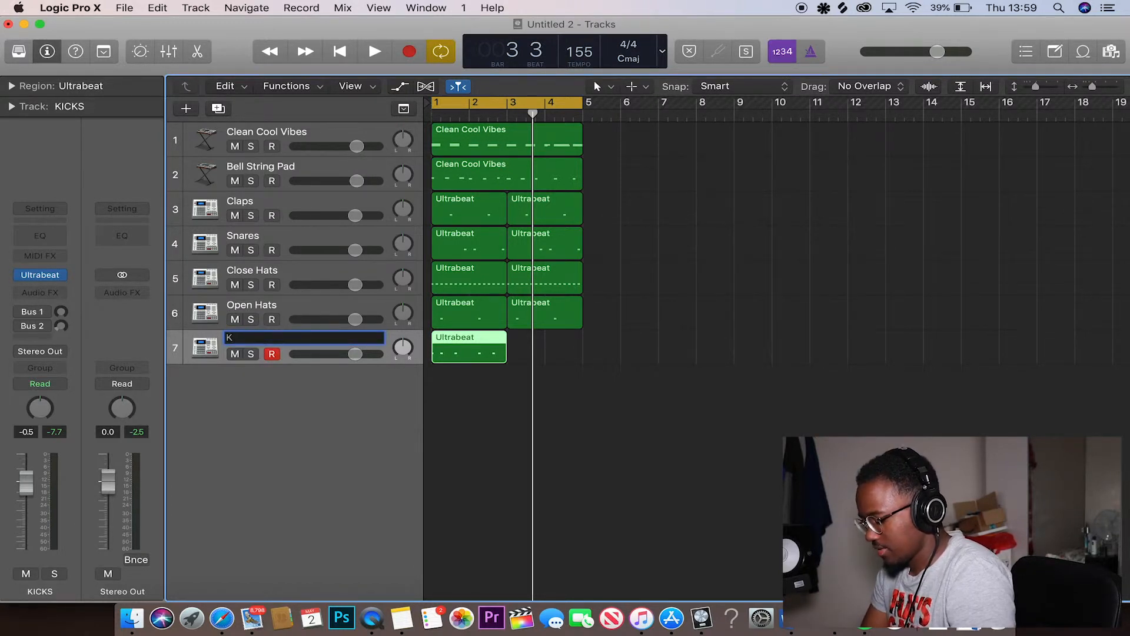
{"action": "type", "text": "KICKS"}
{"action": "key", "text": "Return"}
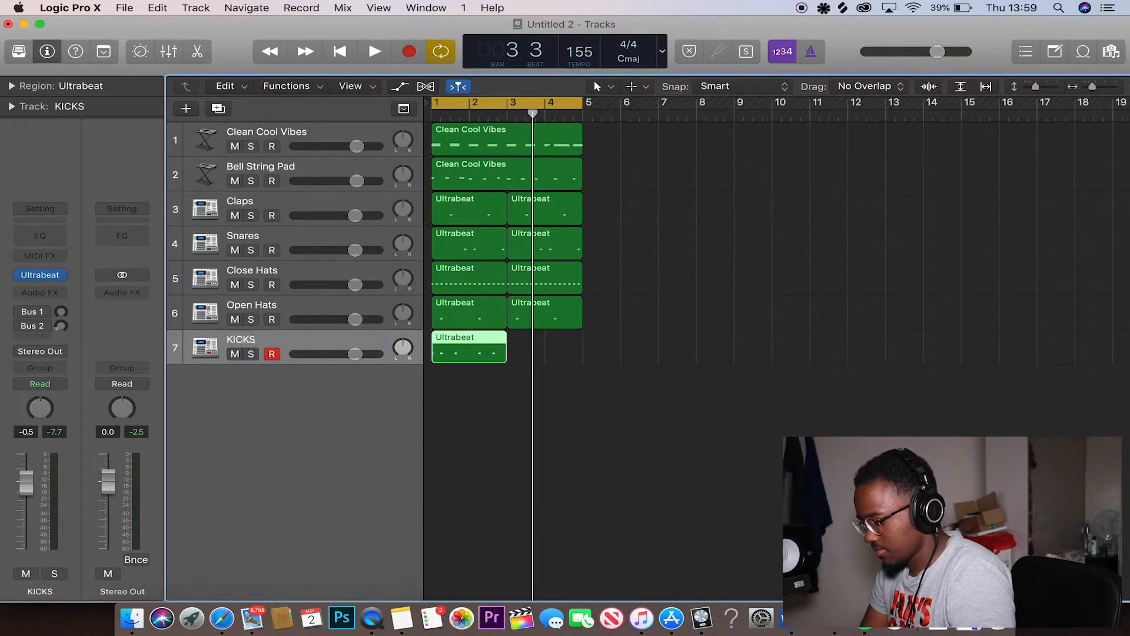
Copy the Kicks region to bar 3 to fill the four-bar cycle and play the whole beat.
{"action": "left_click_drag", "start_coordinate": [471, 355], "coordinate": [547, 356]}
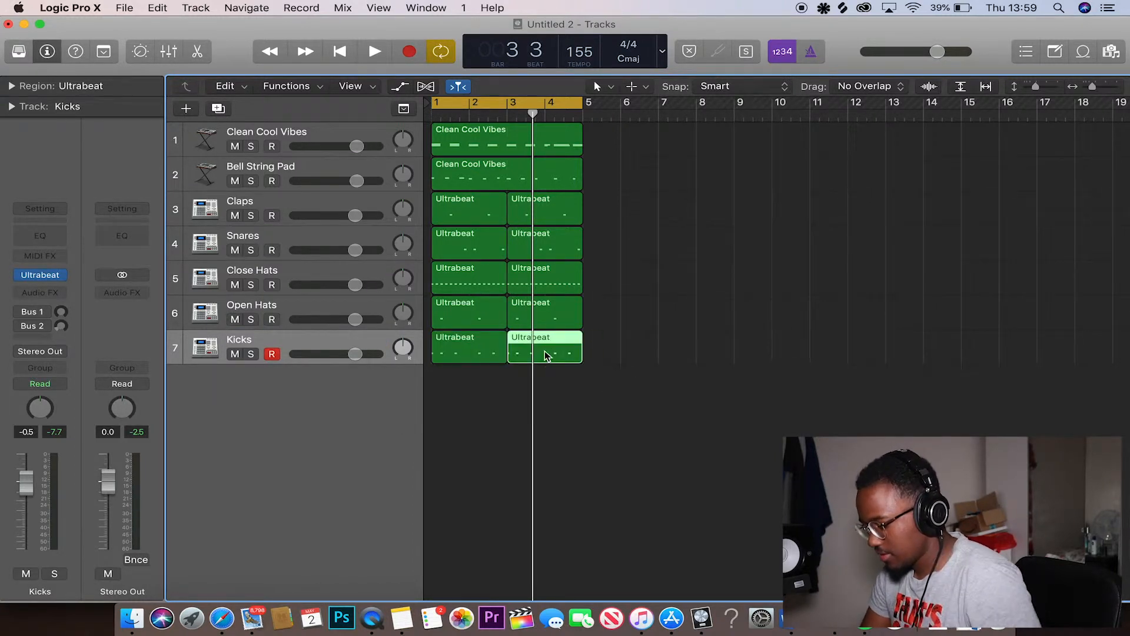
{"action": "double_click", "coordinate": [259, 341]}
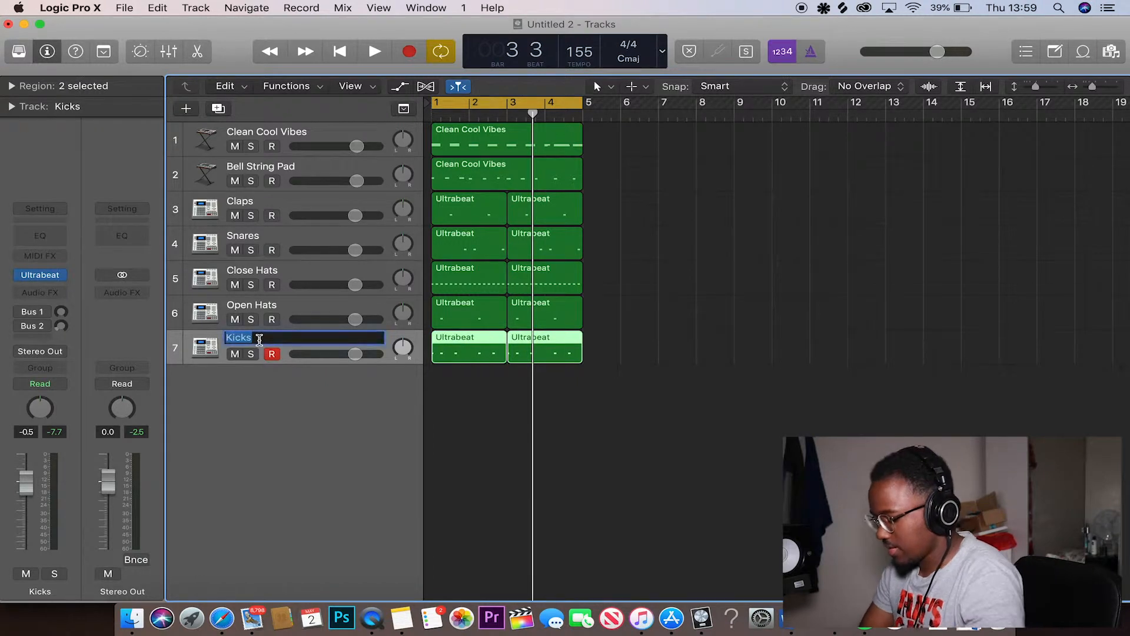
{"action": "left_click", "coordinate": [328, 414]}
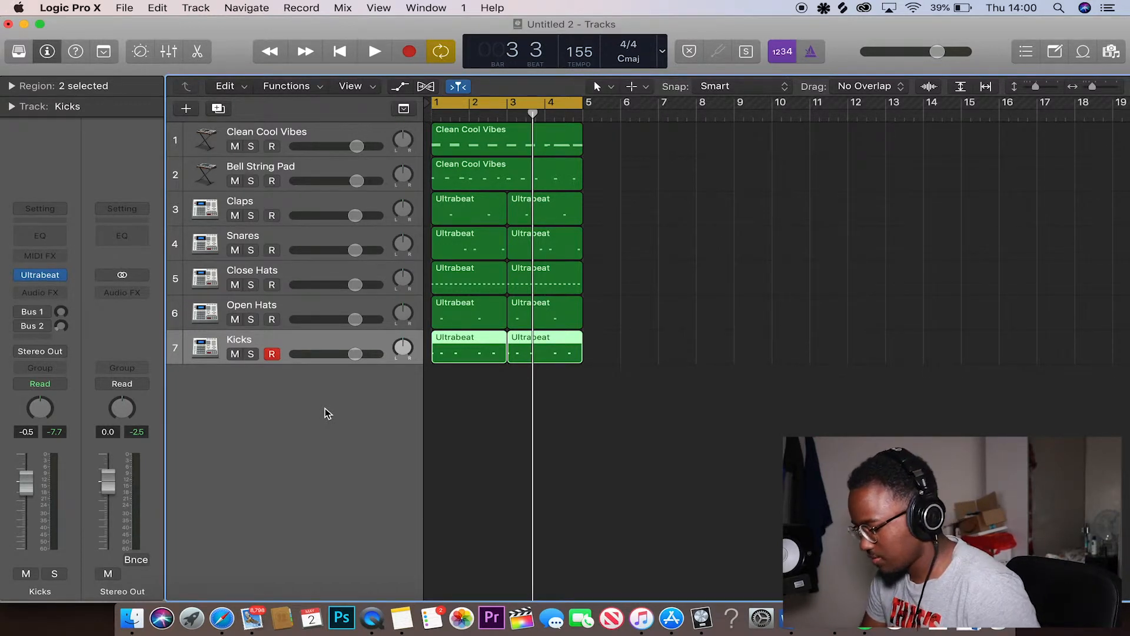
{"action": "key", "text": "space"}
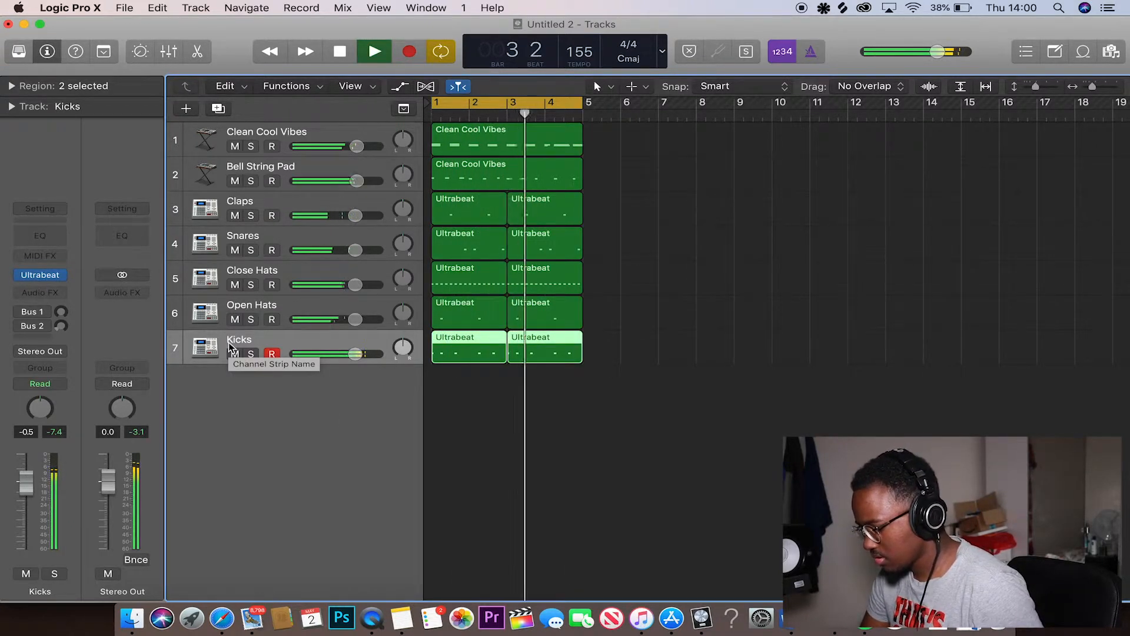
{"action": "key", "text": "space"}
Duplicate the Kicks track and name the copy 808s.
{"action": "key", "text": "super+d"}
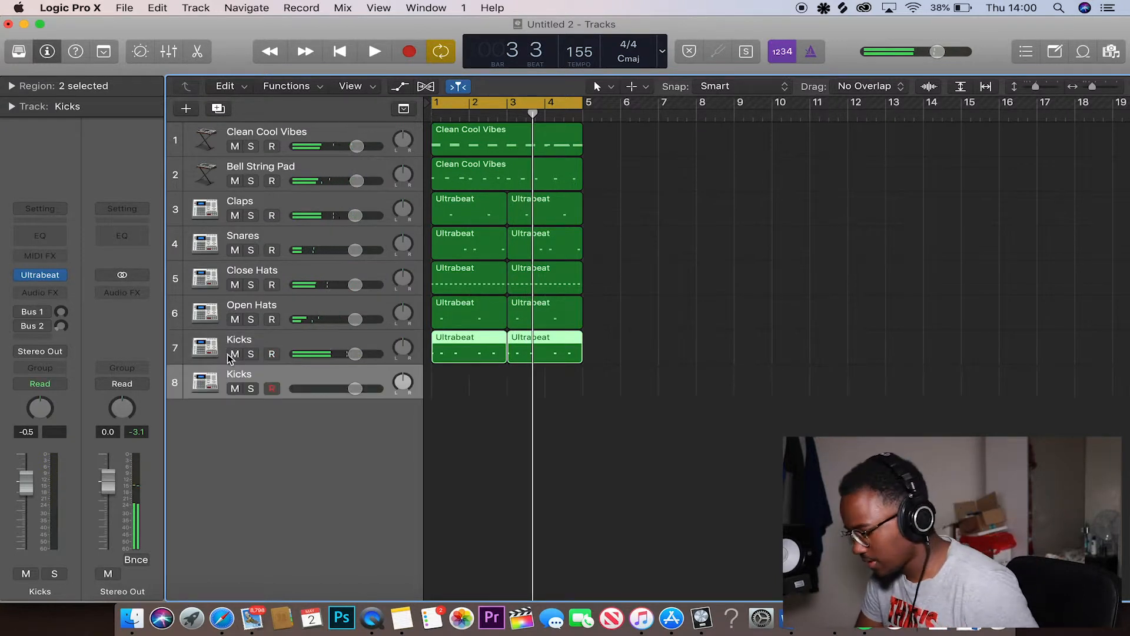
{"action": "double_click", "coordinate": [251, 374]}
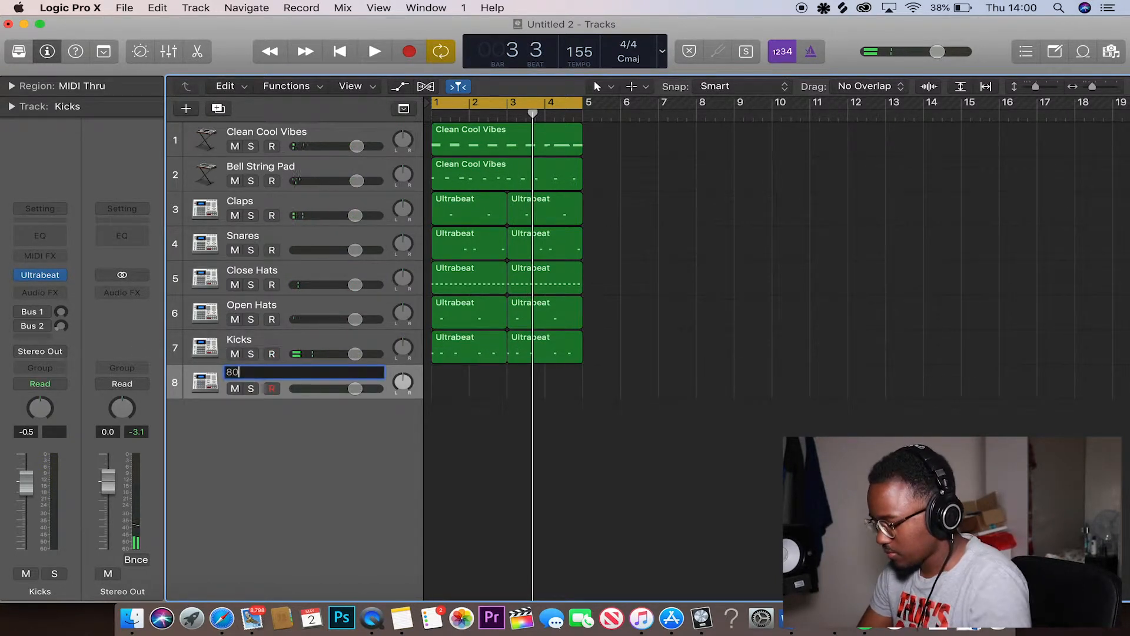
{"action": "key", "text": "Return"}
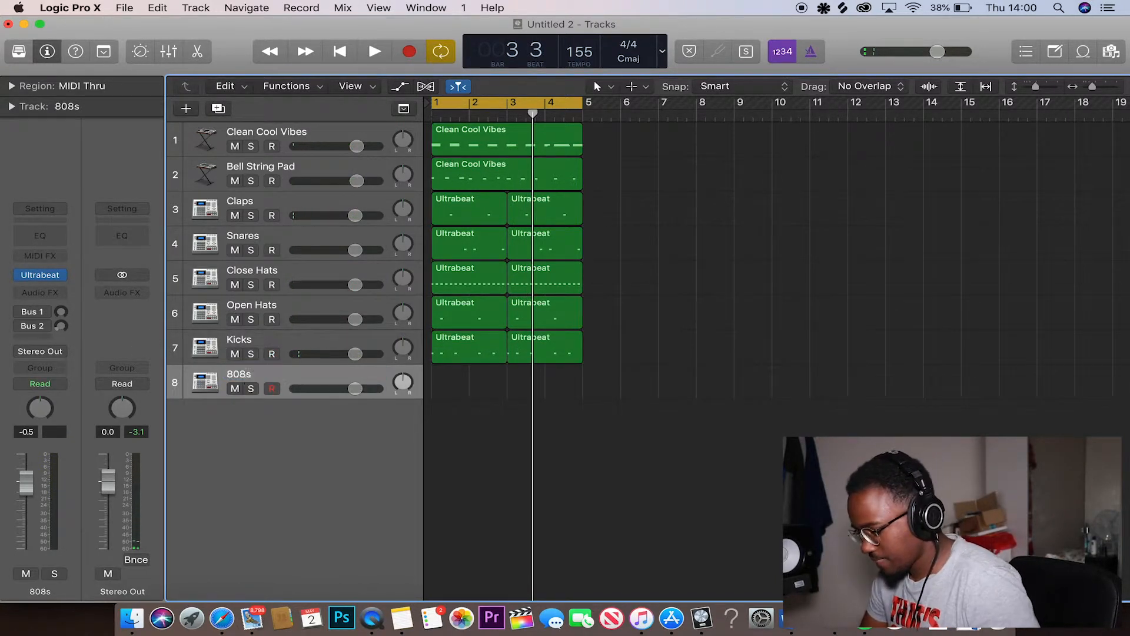
Open the 808s track's Ultrabeat and audition 808 samples from Splice's Bass library.
{"action": "left_click", "coordinate": [38, 277]}
{"action": "left_click", "coordinate": [843, 8]}
{"action": "left_click", "coordinate": [923, 140]}
{"action": "left_click", "coordinate": [918, 170]}
{"action": "left_click", "coordinate": [919, 203]}
{"action": "left_click", "coordinate": [919, 145]}
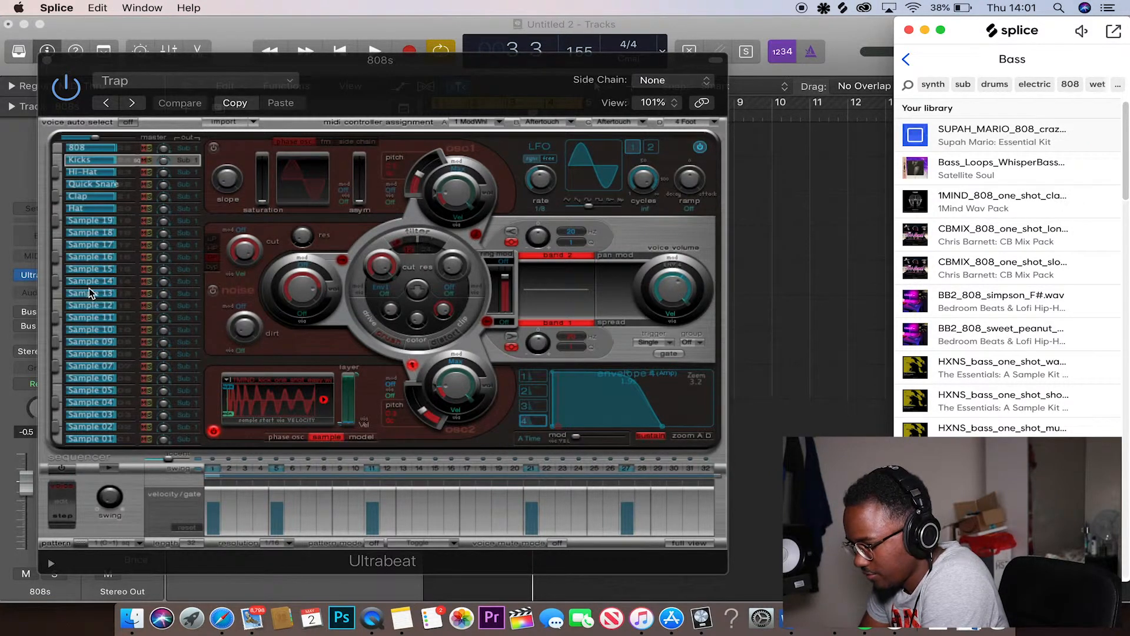
Load the SUPAH_MARIO_808 sample from Splice into the 808 voice's oscillator 2 and close Splice.
{"action": "double_click", "coordinate": [98, 147]}
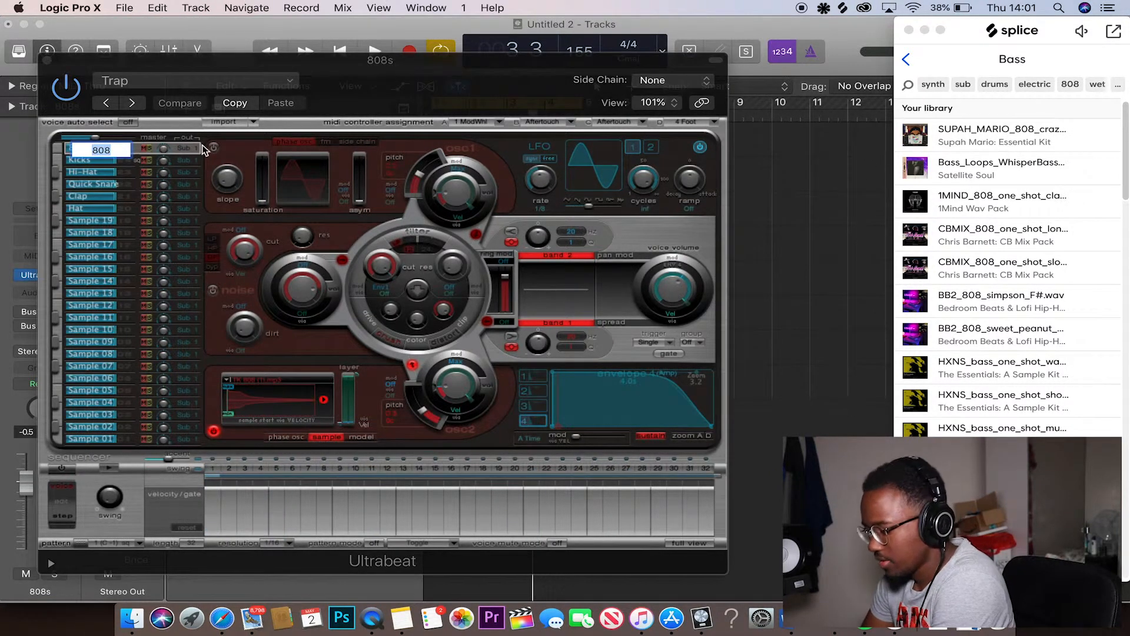
{"action": "left_click", "coordinate": [247, 159]}
{"action": "left_click_drag", "start_coordinate": [1036, 131], "coordinate": [284, 399]}
{"action": "left_click", "coordinate": [315, 360]}
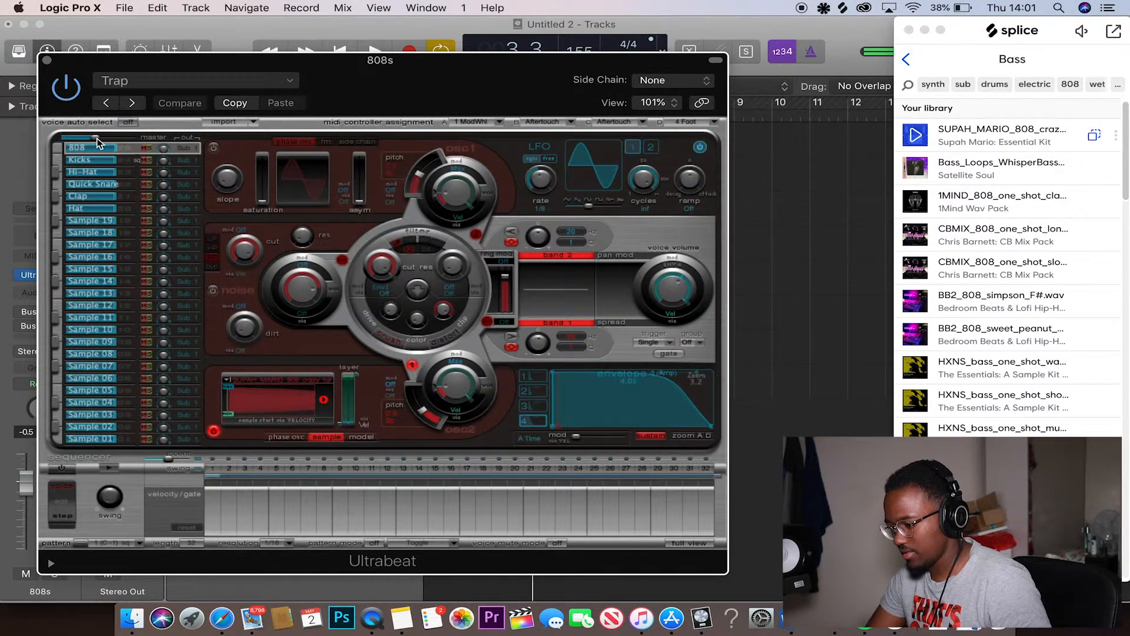
{"action": "left_click", "coordinate": [925, 31]}
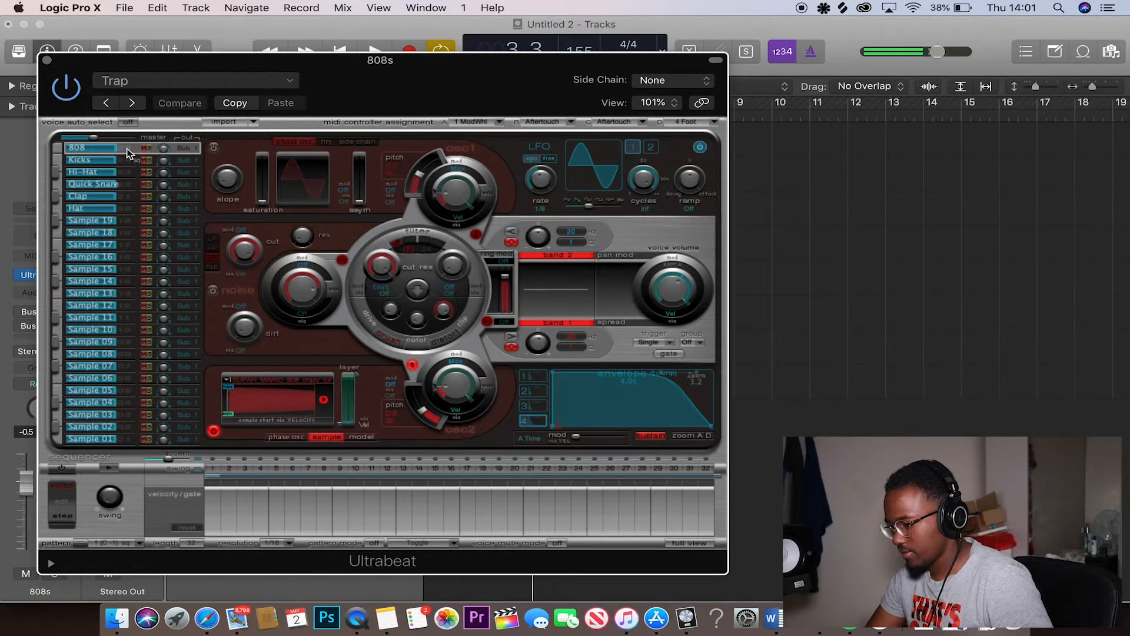
Close Ultrabeat and record an 808 bass line across the four-bar cycle on the 808s track.
{"action": "left_click", "coordinate": [47, 61]}
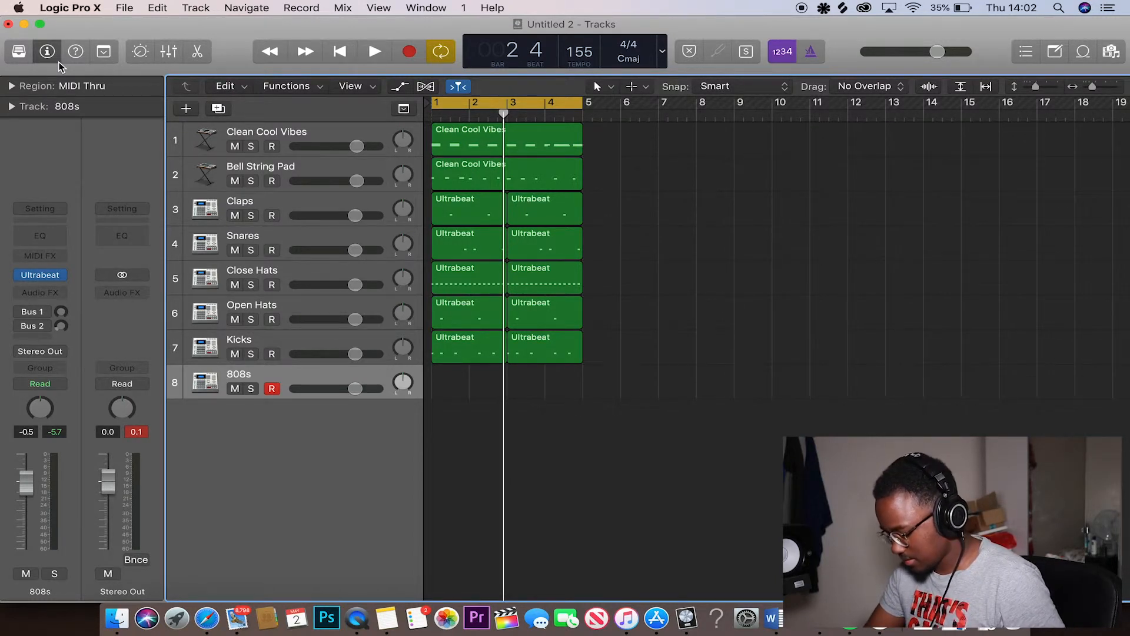
{"action": "key", "text": "r"}
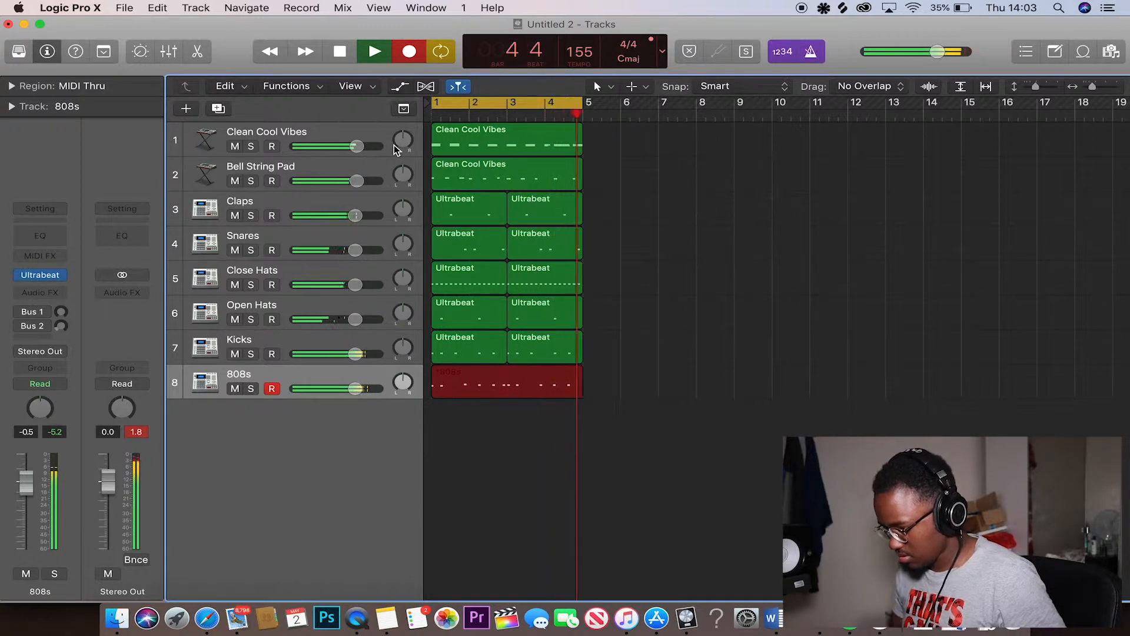
{"action": "key", "text": "space"}
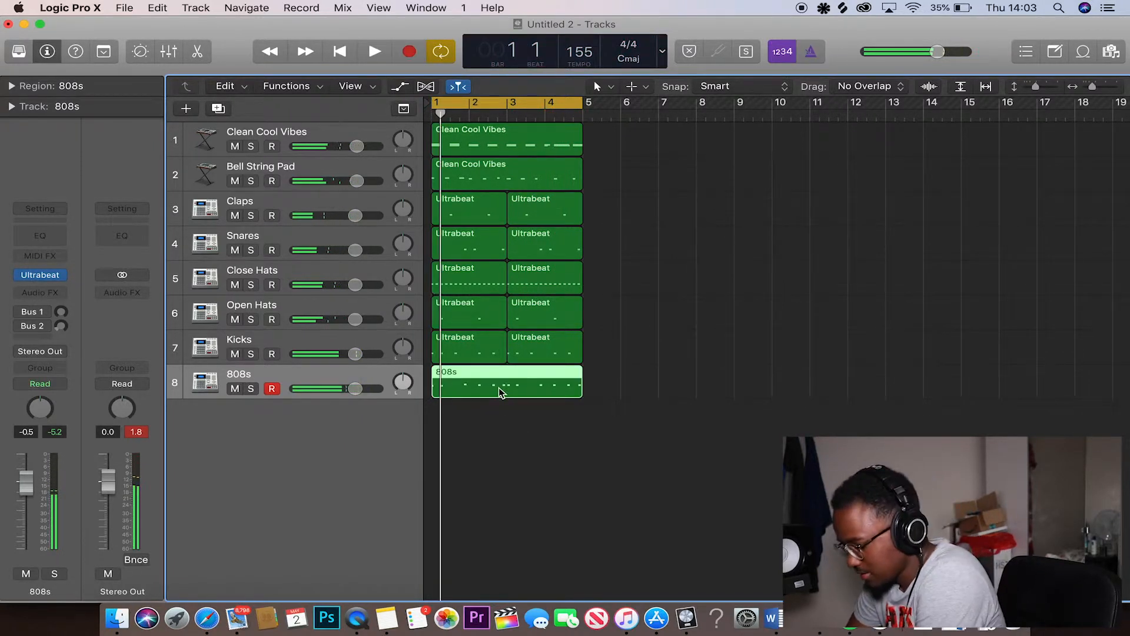
Open the 808s region in the Piano Roll and quantize all its notes to 1/16 Note.
{"action": "double_click", "coordinate": [499, 392]}
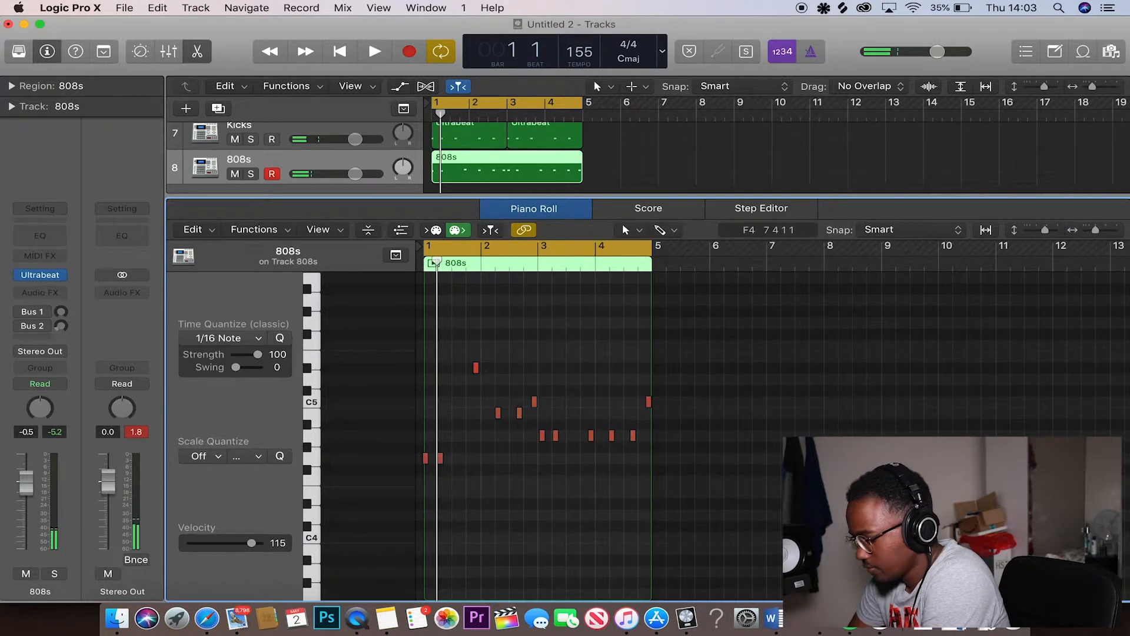
{"action": "key", "text": "super+a"}
{"action": "left_click", "coordinate": [276, 338]}
Transpose all the 808s notes down one octave, close the Piano Roll and play the loop to check the bass.
{"action": "scroll", "coordinate": [442, 399], "scroll_direction": "up", "scroll_amount": 10}
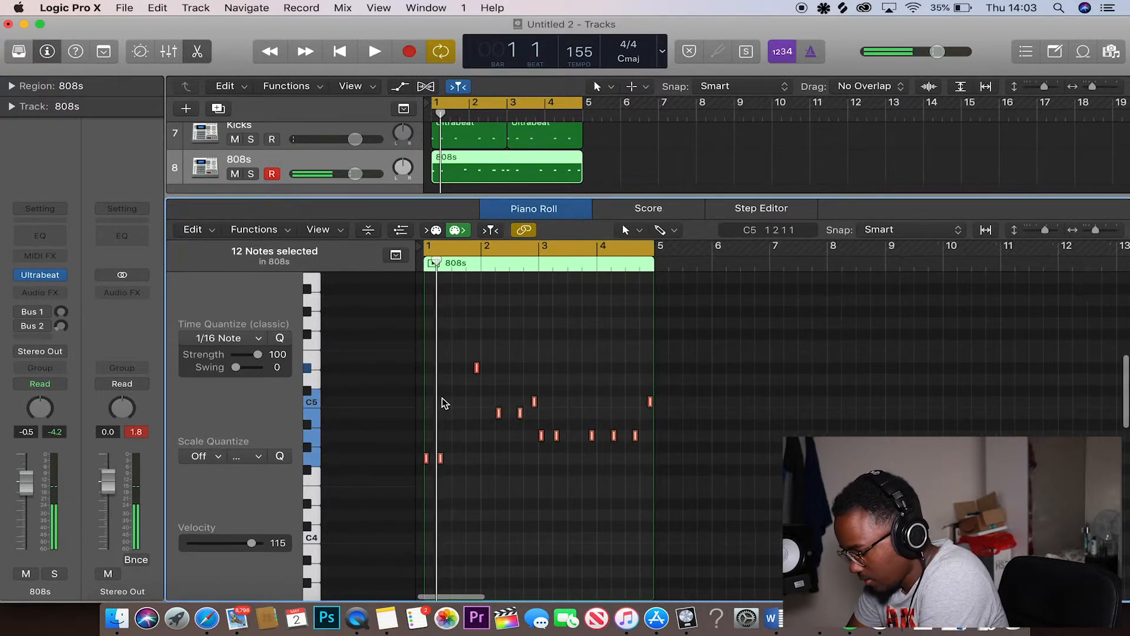
{"action": "scroll", "coordinate": [442, 403], "scroll_direction": "down", "scroll_amount": 5}
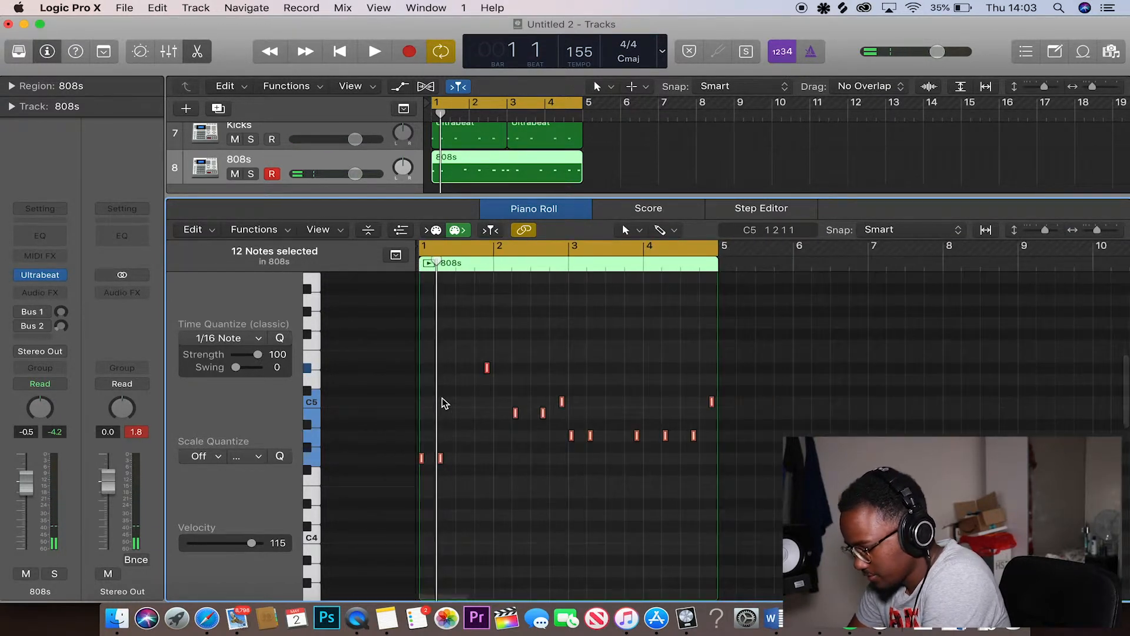
{"action": "scroll", "coordinate": [442, 404], "scroll_direction": "up", "scroll_amount": 3}
{"action": "scroll", "coordinate": [443, 404], "scroll_direction": "up", "scroll_amount": 1}
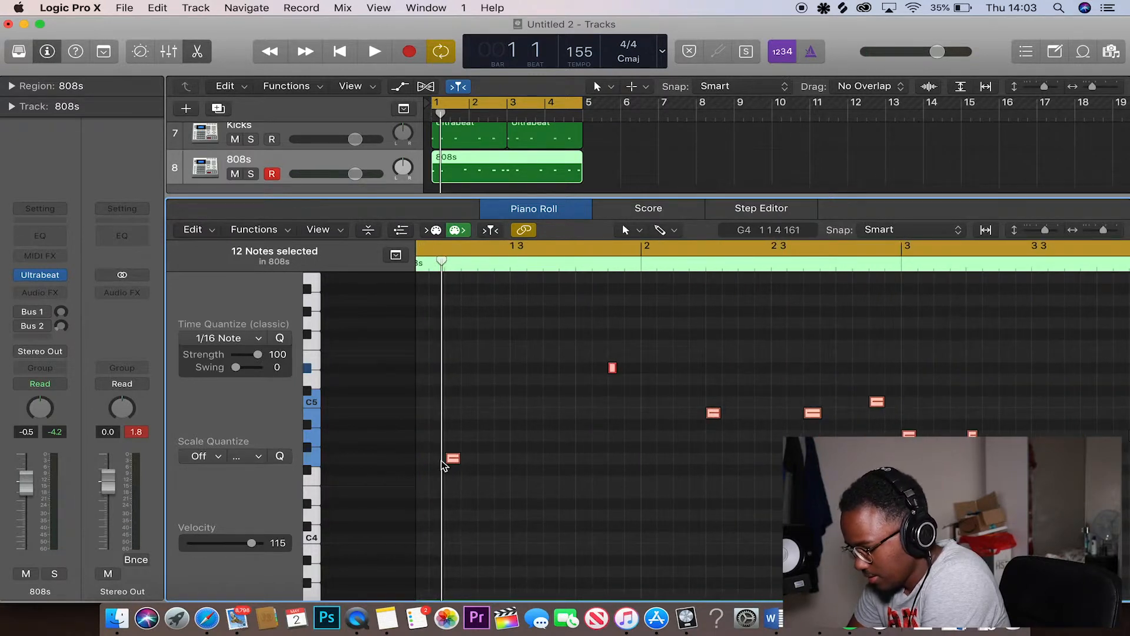
{"action": "key", "text": "z"}
{"action": "scroll", "coordinate": [444, 465], "scroll_direction": "down", "scroll_amount": 1}
{"action": "left_click_drag", "start_coordinate": [428, 354], "coordinate": [428, 494]}
{"action": "left_click", "coordinate": [198, 53]}
{"action": "key", "text": "space"}
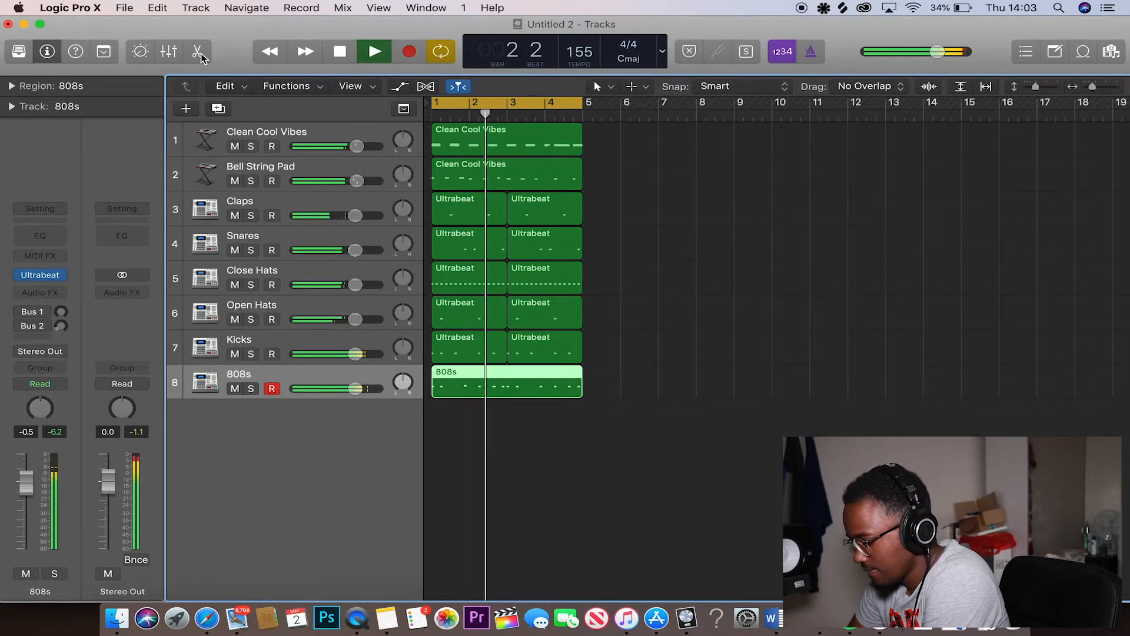
{"action": "key", "text": "space"}
Show the Kicks and 808s regions together in the Piano Roll and move the D#4 808 note earlier to match bar 1's third kick.
{"action": "left_click_drag", "start_coordinate": [629, 396], "coordinate": [430, 352]}
{"action": "double_click", "coordinate": [477, 388]}
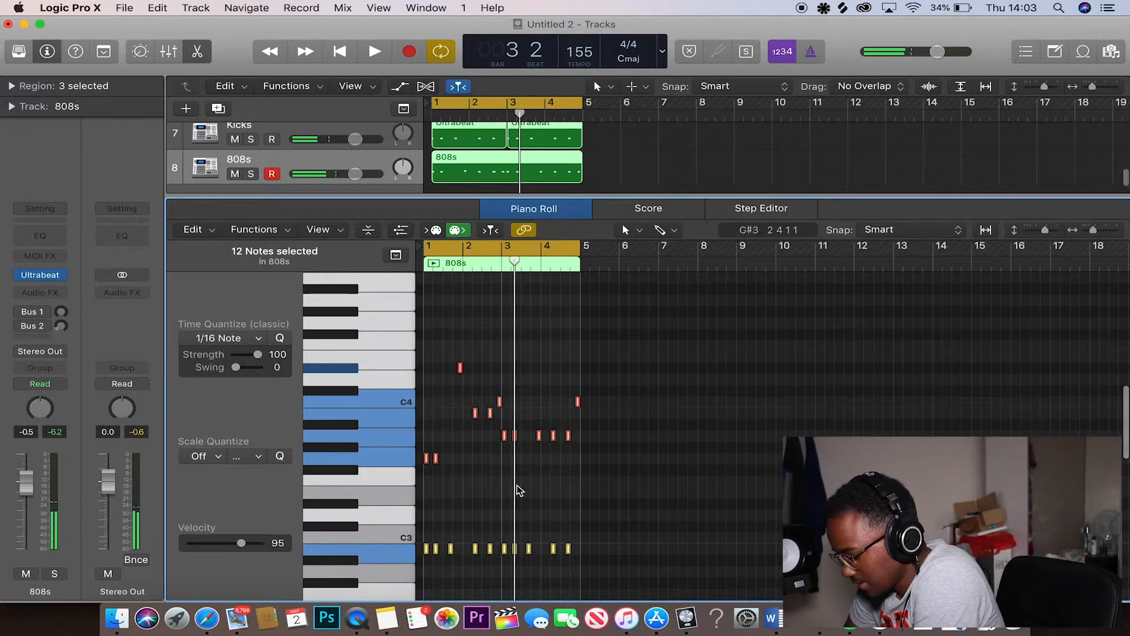
{"action": "scroll", "coordinate": [550, 545], "scroll_direction": "up", "scroll_amount": 8}
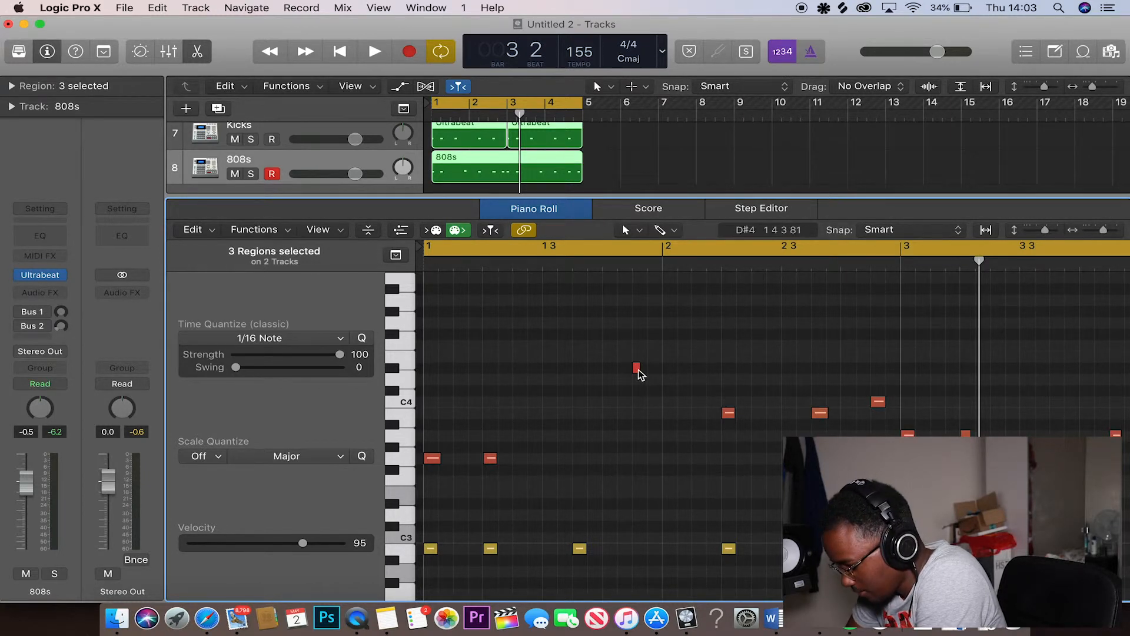
{"action": "left_click_drag", "start_coordinate": [640, 374], "coordinate": [578, 372]}
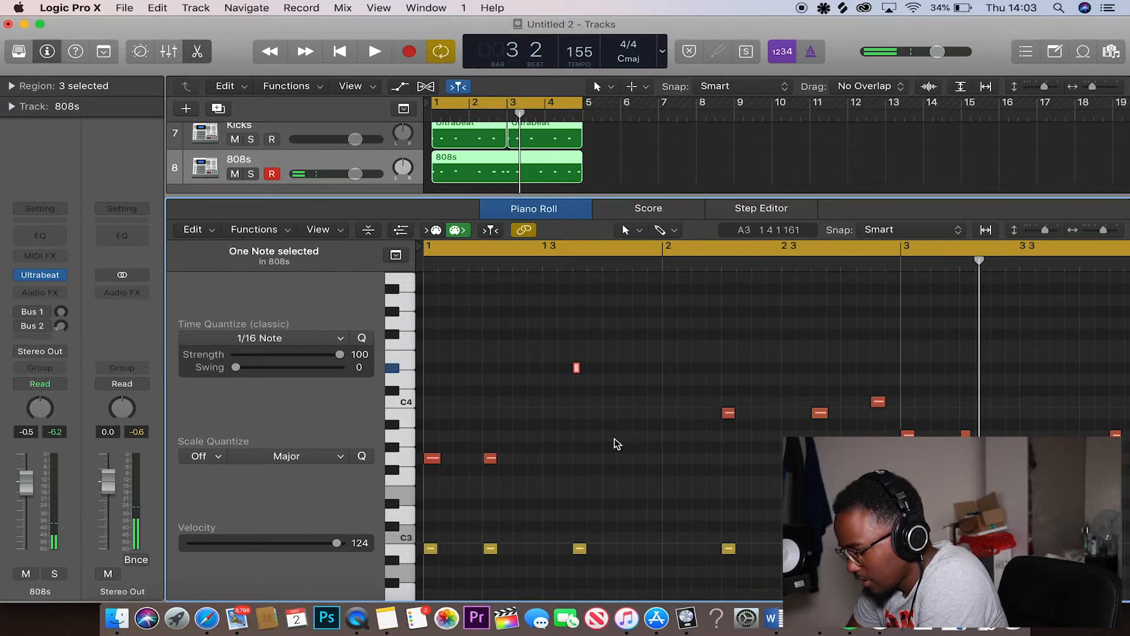
{"action": "left_click", "coordinate": [659, 177]}
{"action": "left_click_drag", "start_coordinate": [658, 177], "coordinate": [461, 142]}
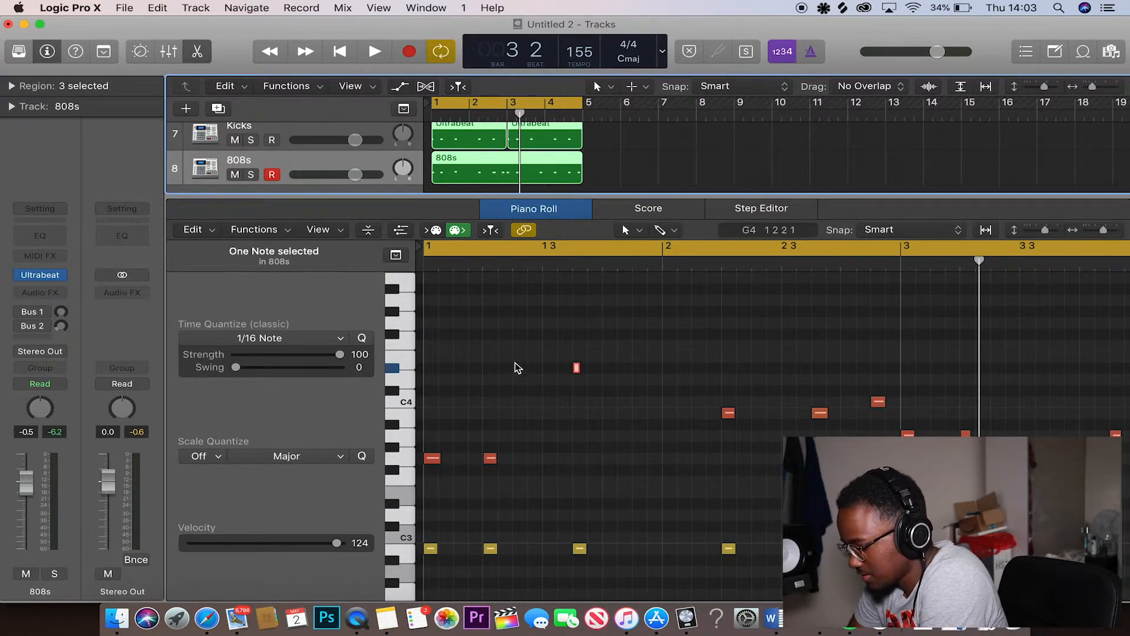
Try deleting the C4 808 note at the end of bar 2 and undo the deletion.
{"action": "scroll", "coordinate": [700, 452], "scroll_direction": "right", "scroll_amount": 5}
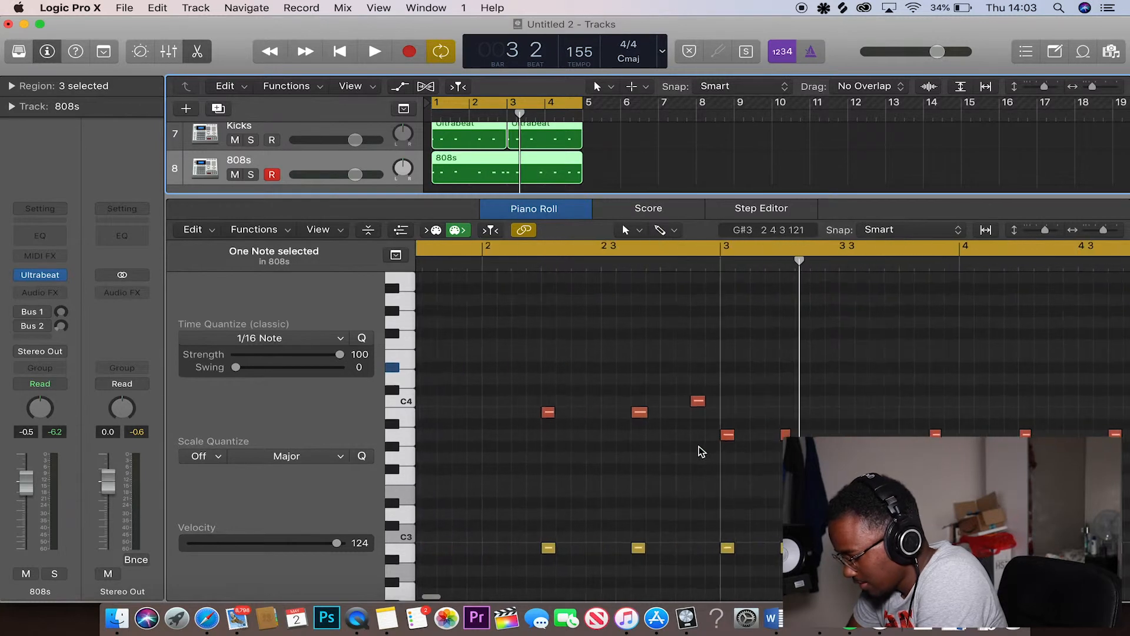
{"action": "left_click", "coordinate": [696, 402]}
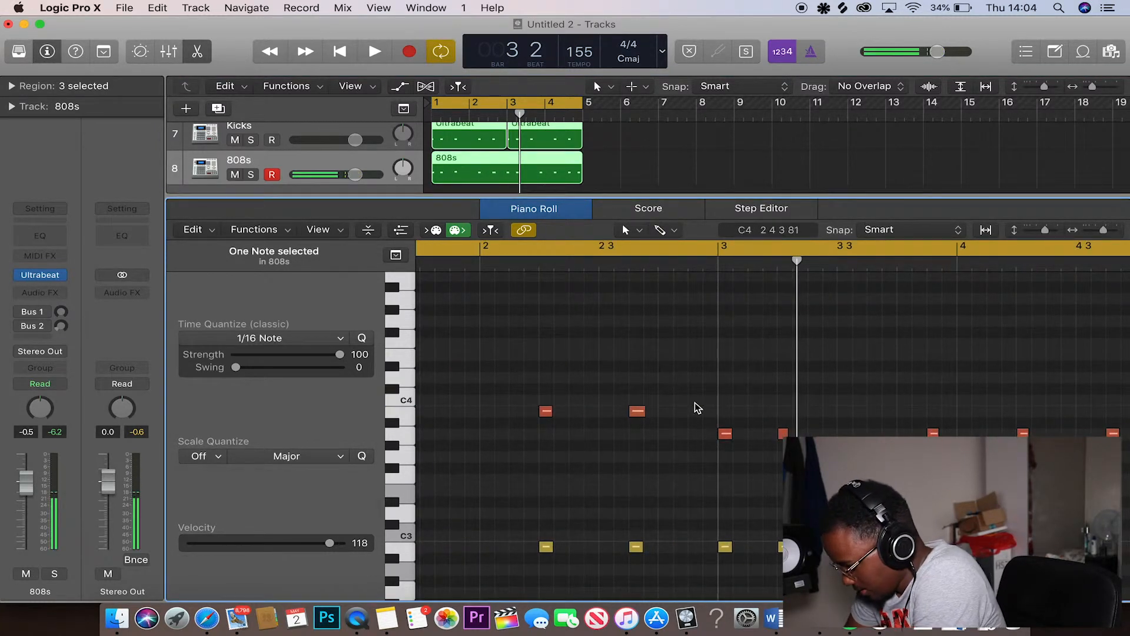
{"action": "scroll", "coordinate": [697, 408], "scroll_direction": "right", "scroll_amount": 1}
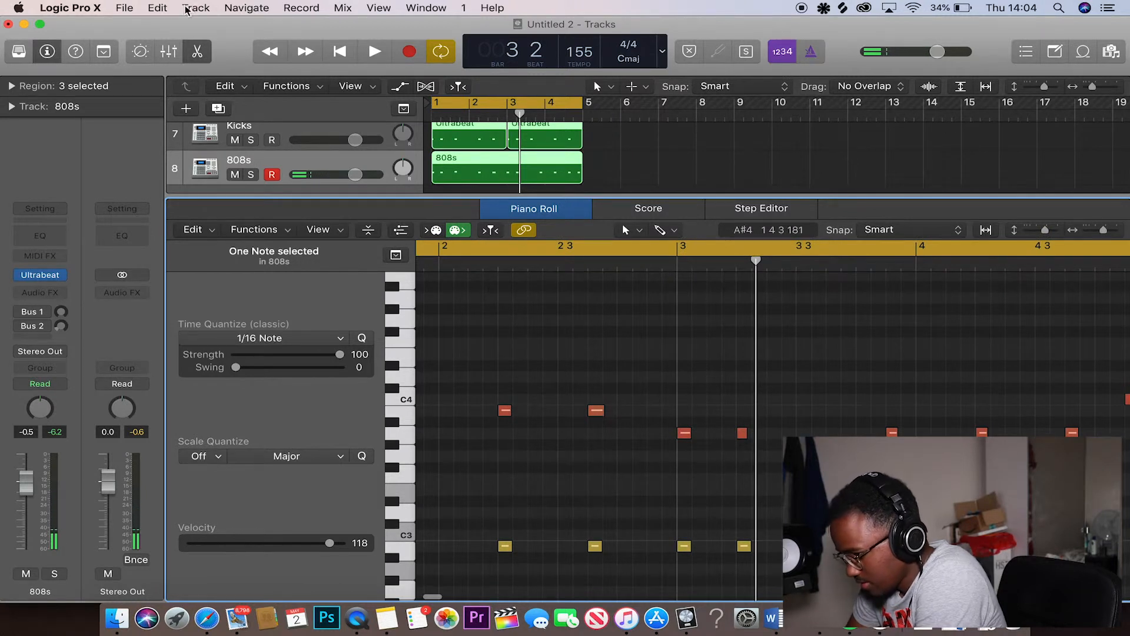
{"action": "left_click", "coordinate": [158, 8]}
{"action": "left_click", "coordinate": [171, 25]}
Raise the second 808 note in bar 2 to C4 and delete the C4 note at the end of that bar.
{"action": "left_click_drag", "start_coordinate": [597, 410], "coordinate": [599, 406]}
{"action": "left_click", "coordinate": [651, 400]}
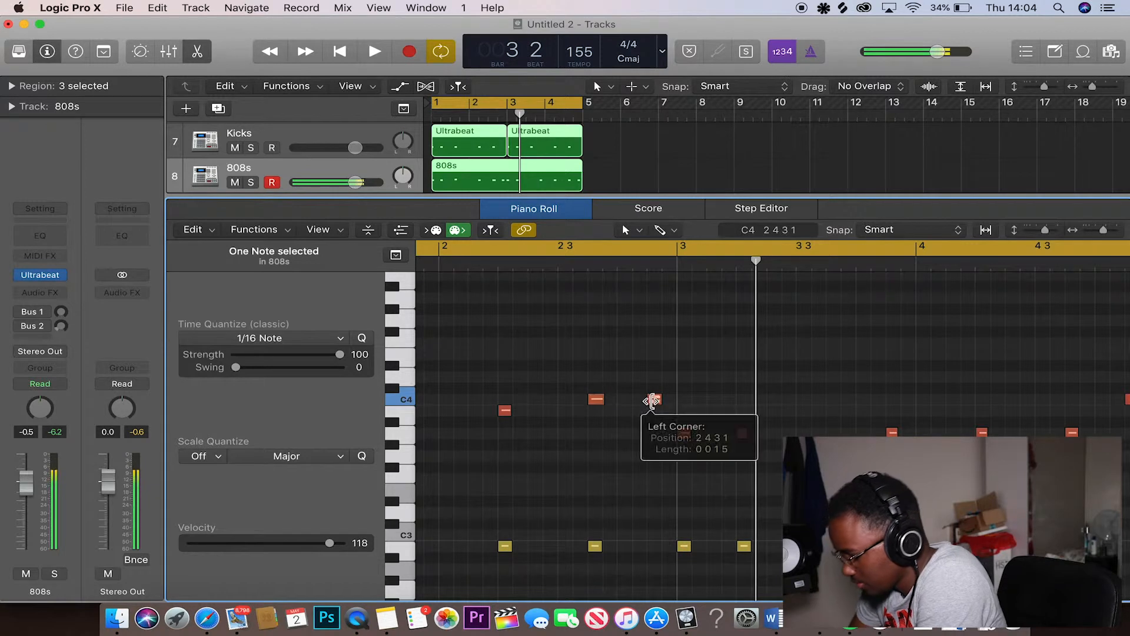
{"action": "key", "text": "Delete"}
Move bar 3's third A3 808 note earlier to match the kick and raise bar 4's second 808 note to C4.
{"action": "scroll", "coordinate": [769, 455], "scroll_direction": "right", "scroll_amount": 5}
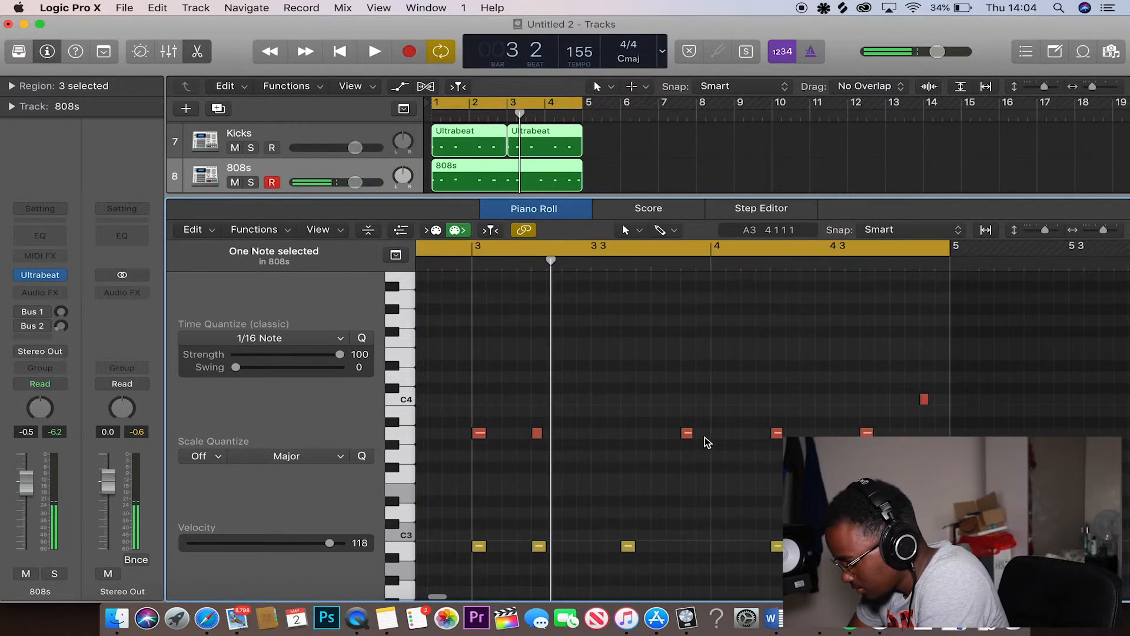
{"action": "left_click_drag", "start_coordinate": [687, 433], "coordinate": [626, 434]}
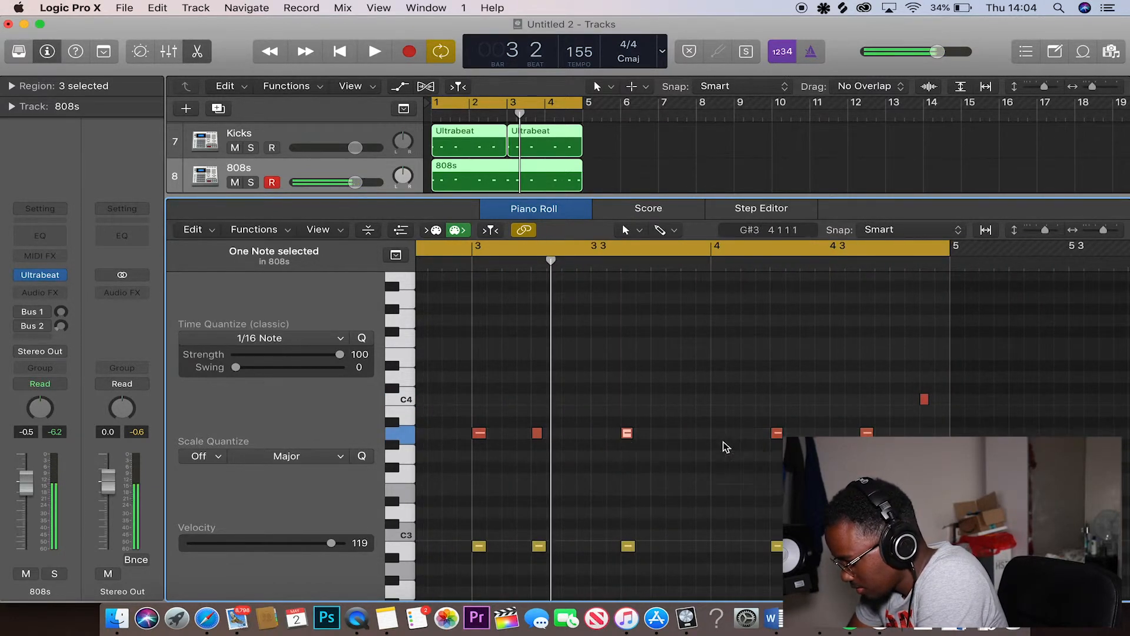
{"action": "key", "text": "space"}
{"action": "left_click_drag", "start_coordinate": [876, 433], "coordinate": [876, 409]}
{"action": "key", "text": "space"}
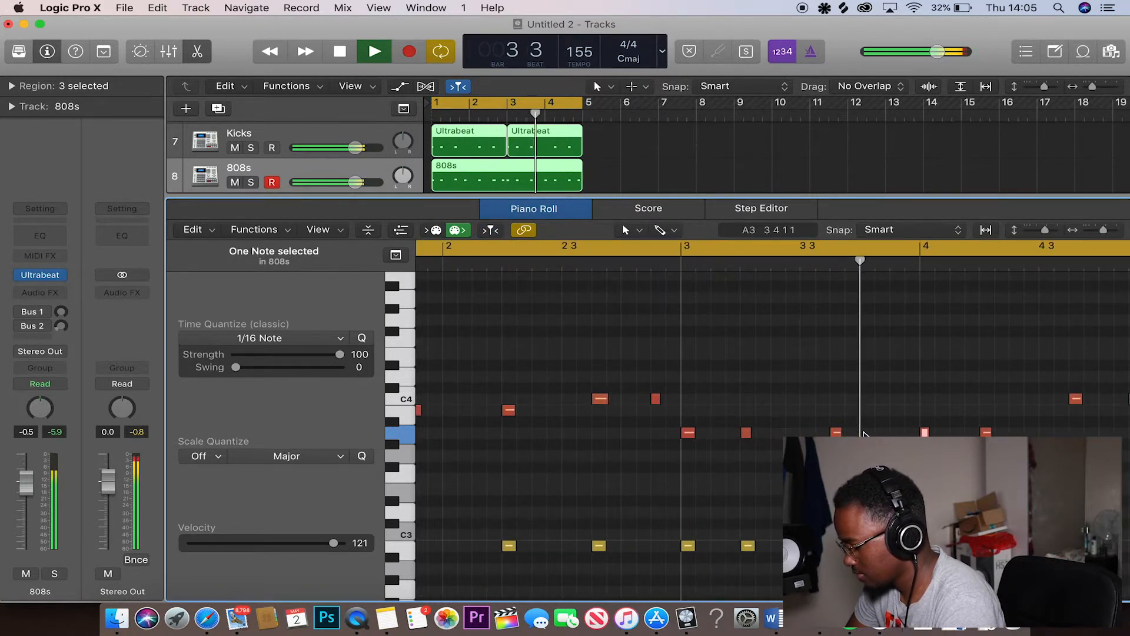
Move the A3 808 note at the start of bar 4 earlier to the end of bar 3 and play the loop.
{"action": "key", "text": "space"}
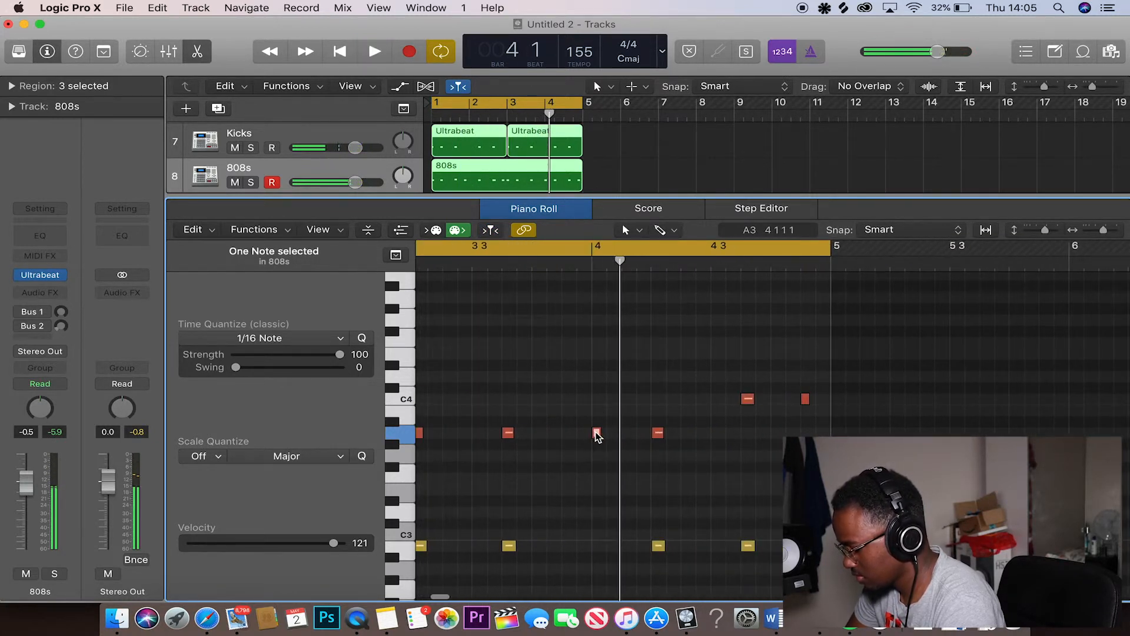
{"action": "left_click_drag", "start_coordinate": [596, 435], "coordinate": [569, 436]}
{"action": "key", "text": "space"}
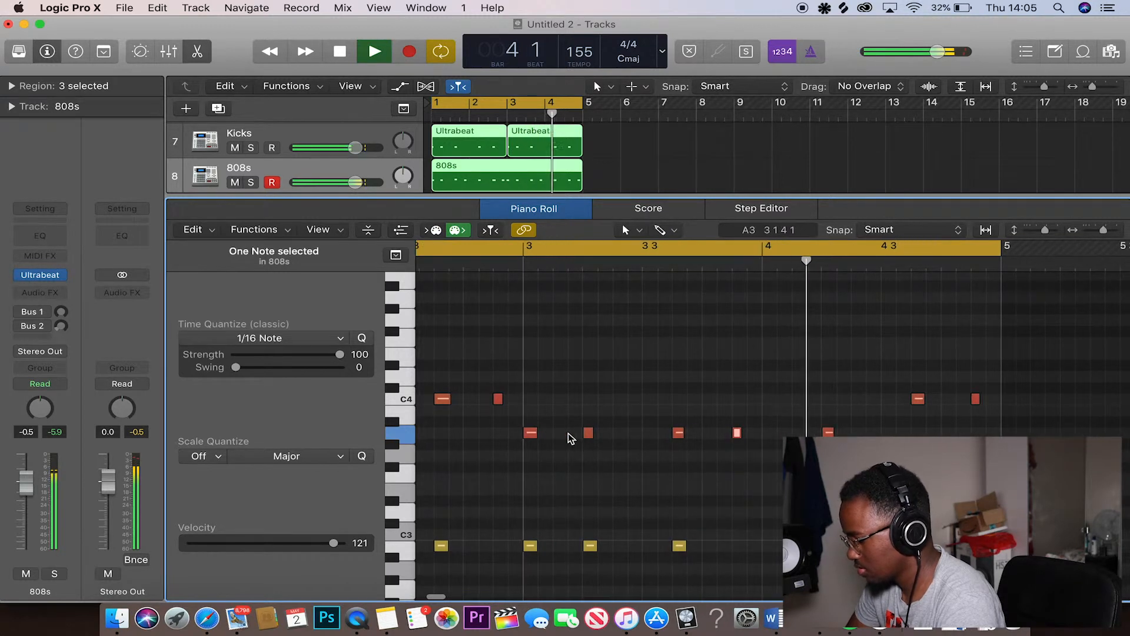
{"action": "key", "text": "space"}
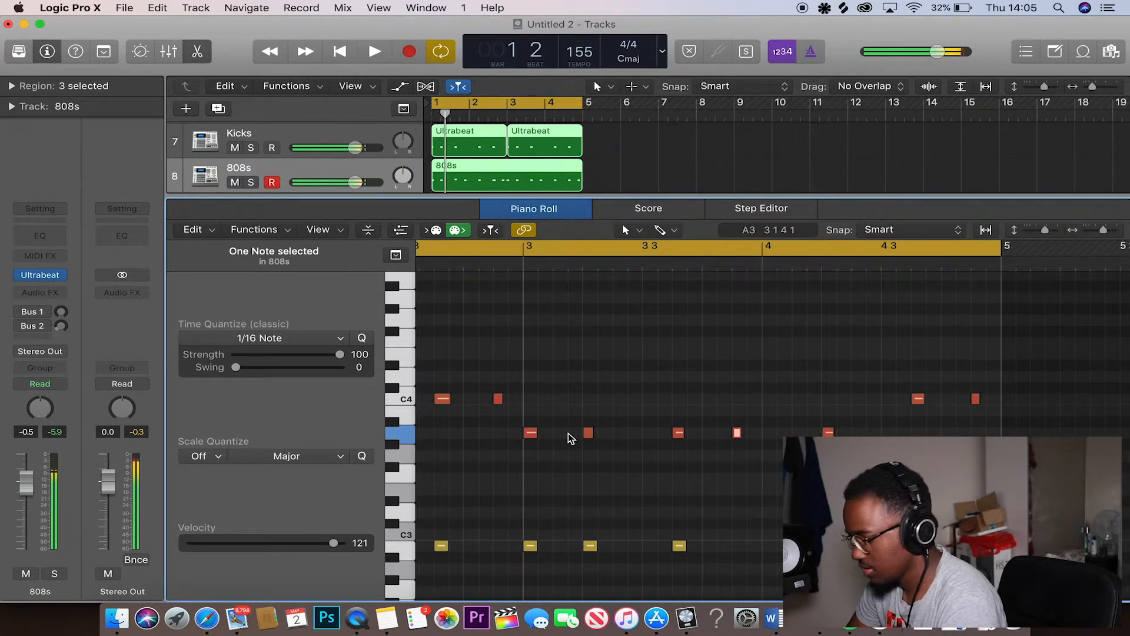
Close the Piano Roll, select the 808s track and play the loop with all tracks.
{"action": "left_click", "coordinate": [197, 52]}
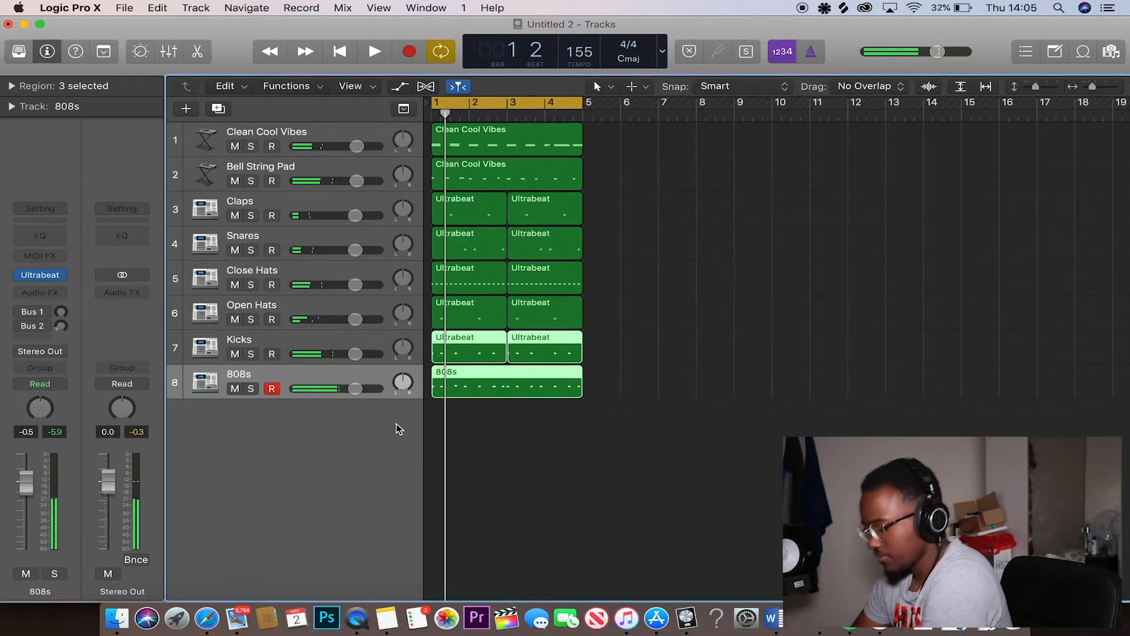
{"action": "left_click", "coordinate": [266, 380]}
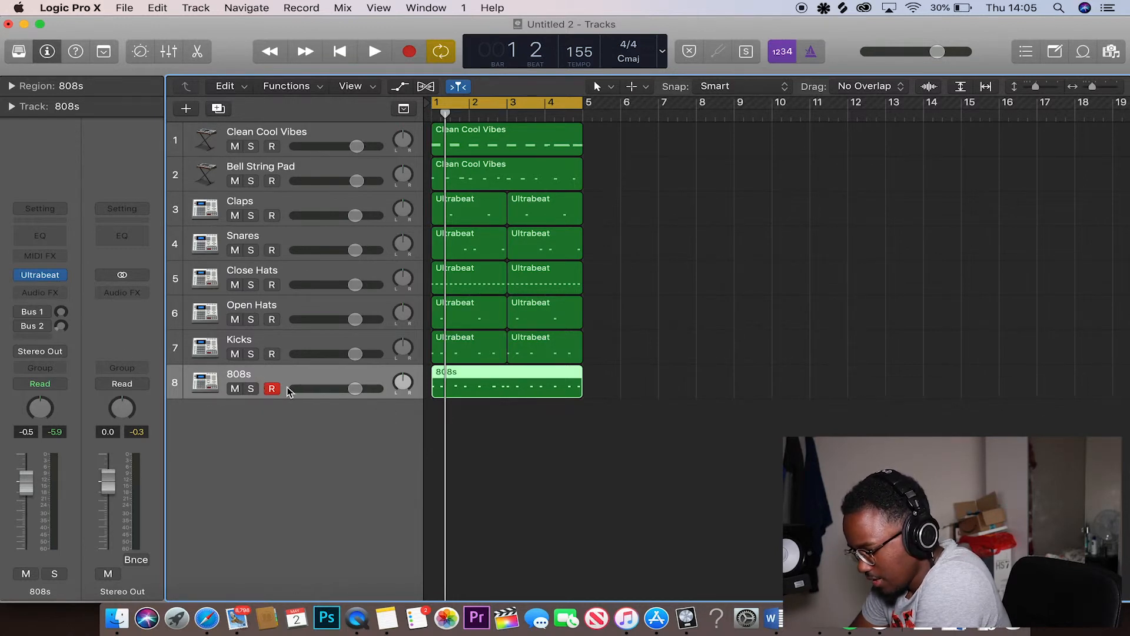
{"action": "key", "text": "space"}
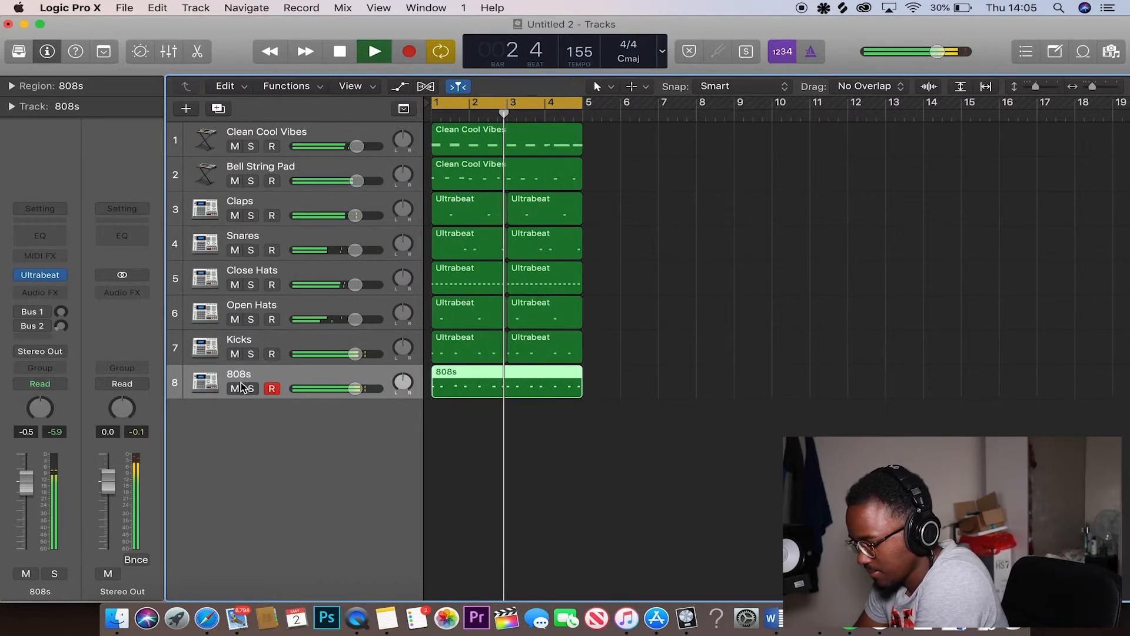
{"action": "key", "text": "space"}
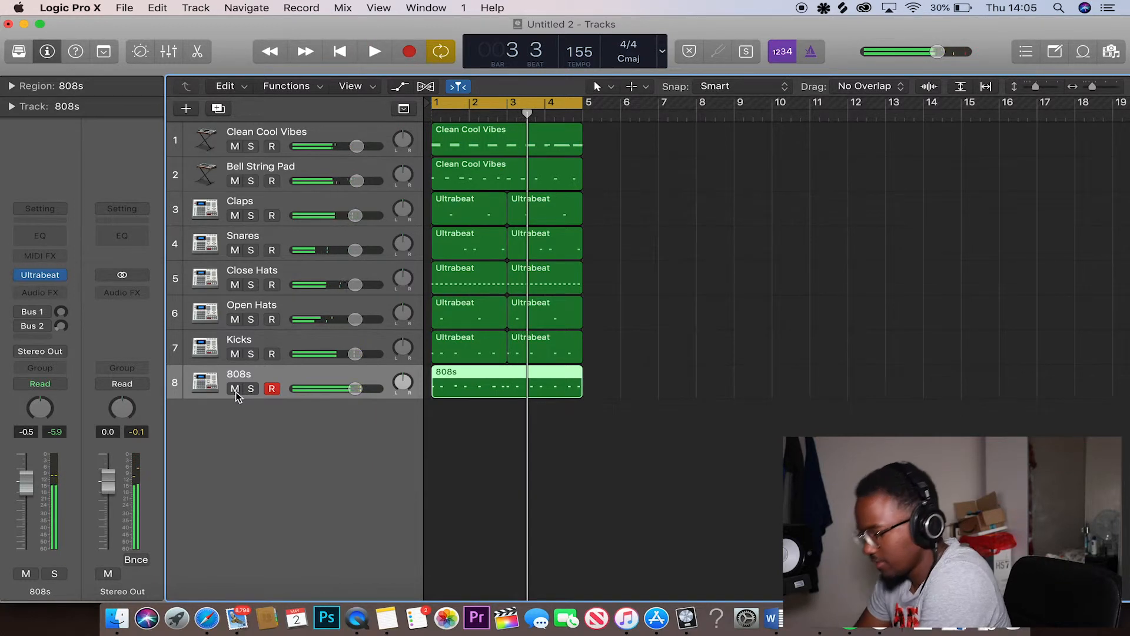
Compare the playing loop with the 808s track muted and unmuted, and lower its volume to -1.0 dB.
{"action": "left_click", "coordinate": [235, 389]}
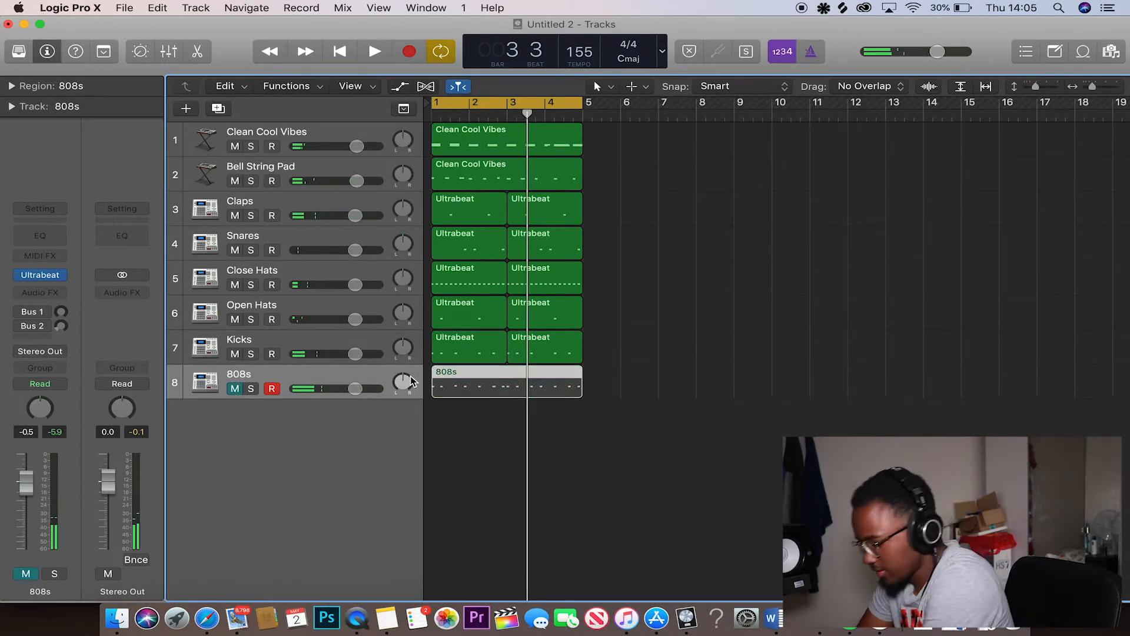
{"action": "key", "text": "space"}
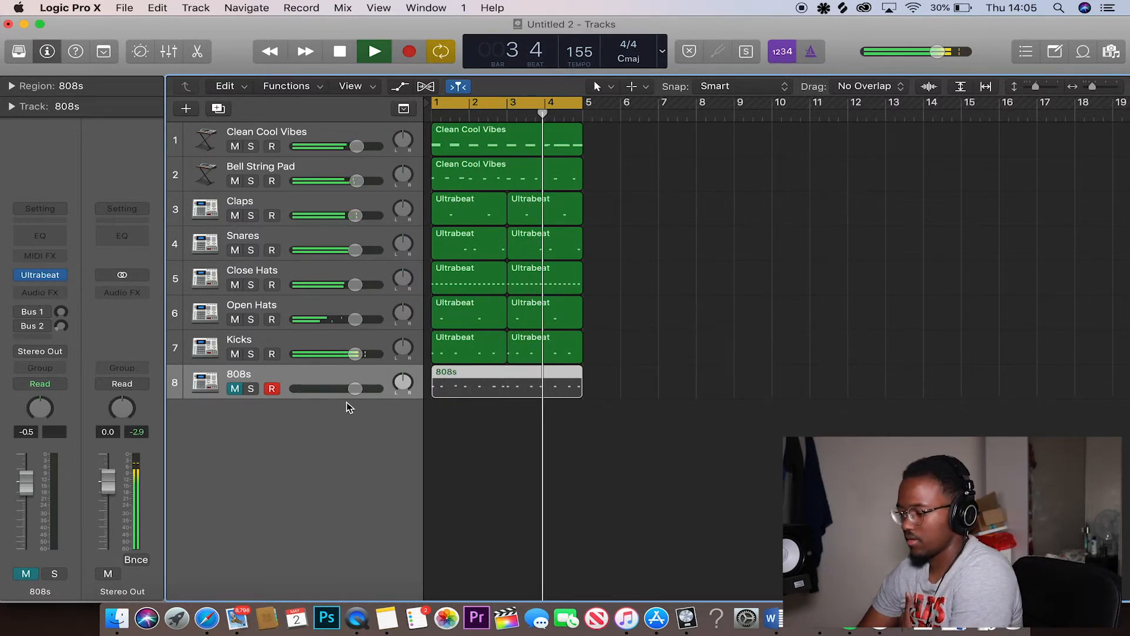
{"action": "left_click", "coordinate": [236, 389]}
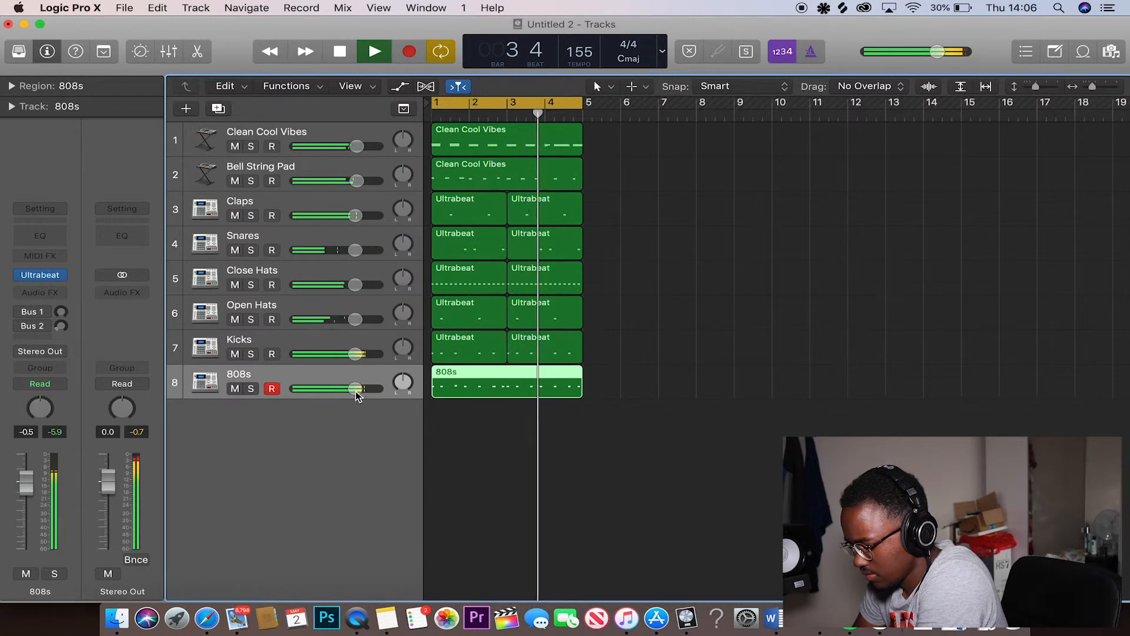
{"action": "left_click_drag", "start_coordinate": [355, 389], "coordinate": [353, 389]}
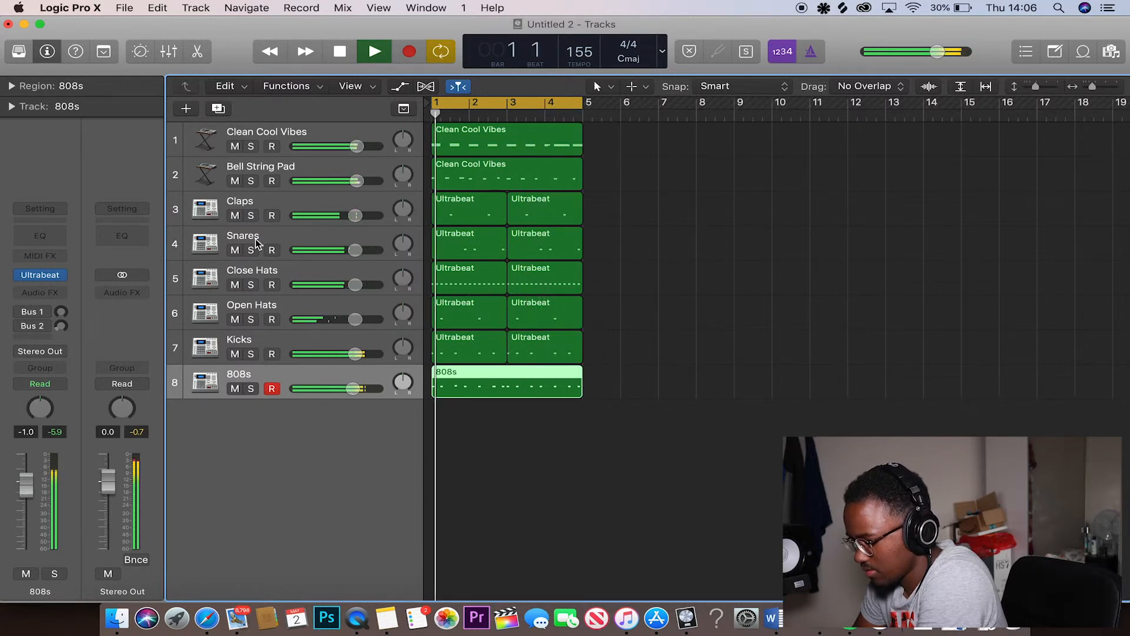
{"action": "key", "text": "space"}
Insert the stereo Distortion II effect on the 808s track.
{"action": "left_click", "coordinate": [40, 293]}
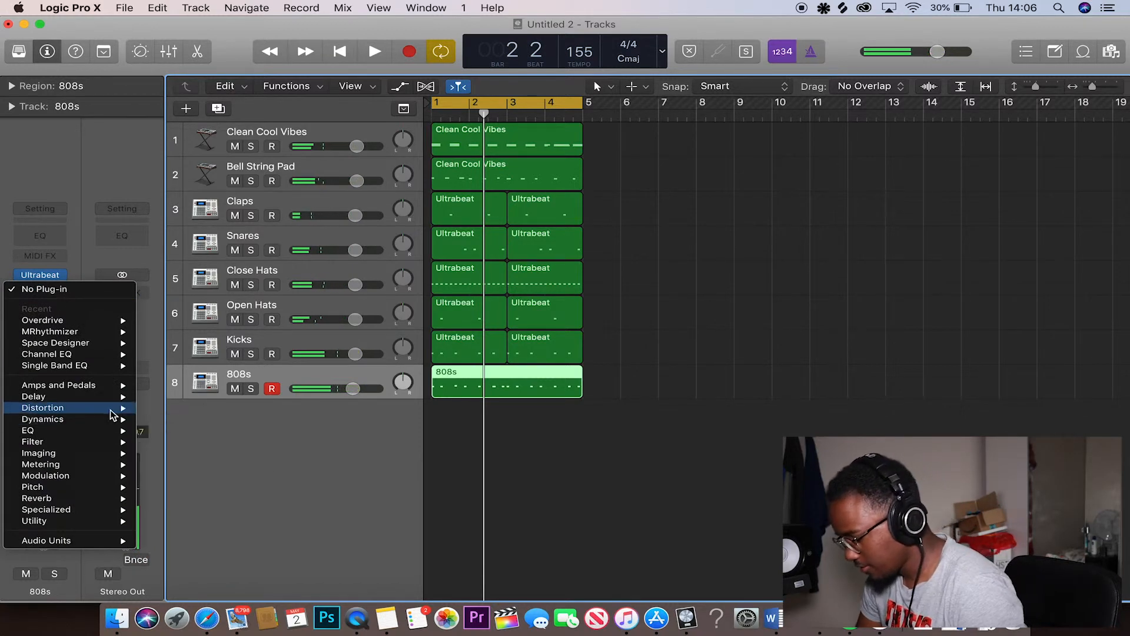
{"action": "mouse_move", "coordinate": [118, 407]}
{"action": "left_click", "coordinate": [282, 444]}
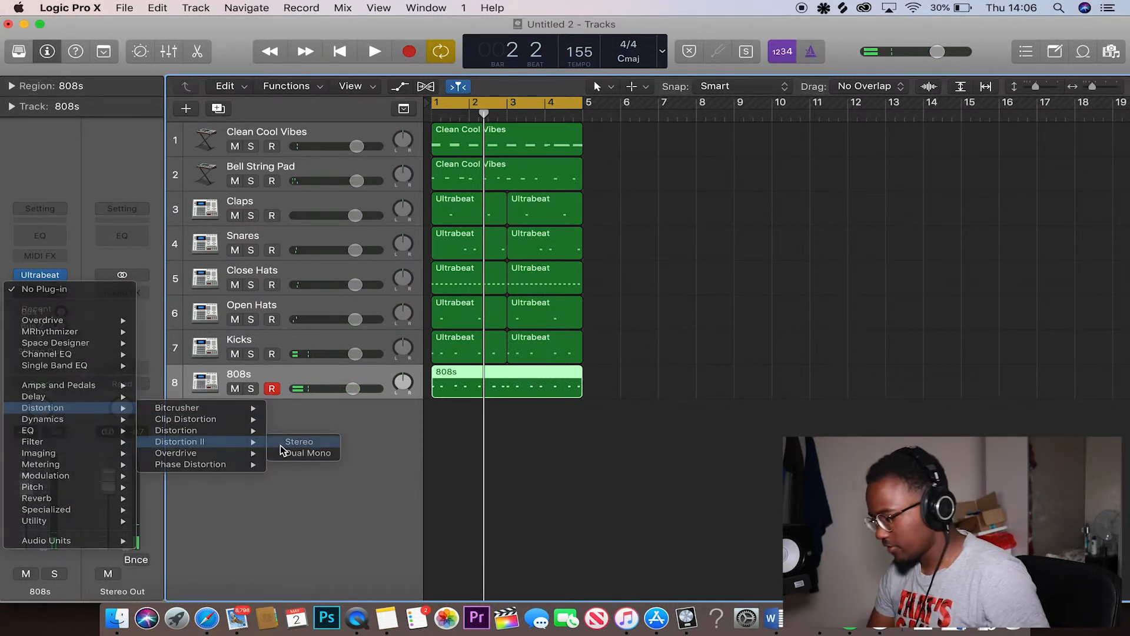